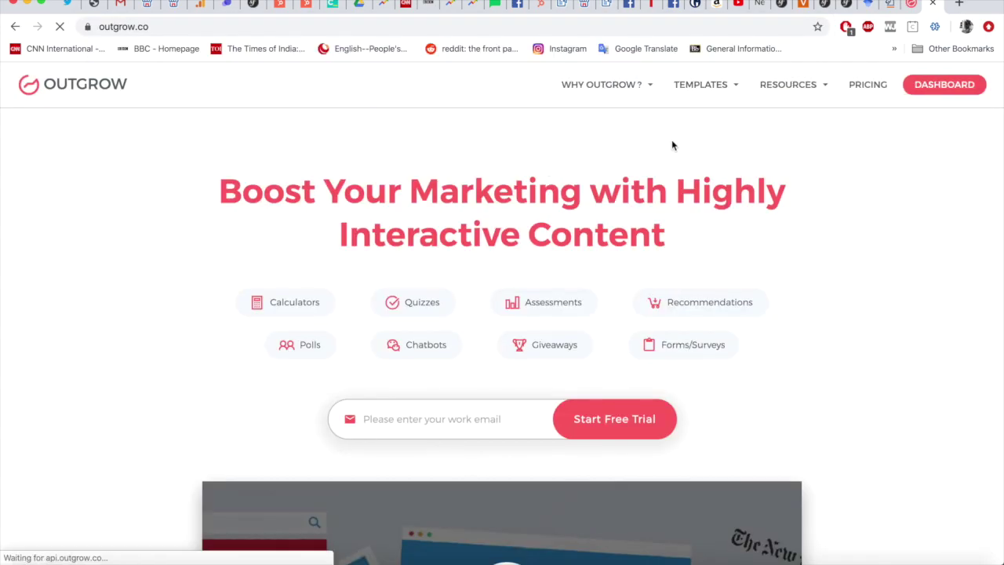
- Browse the interactive content examples by industry and look at the Gaming category's Video Game Release Chatbot
mouse_move(713, 90)
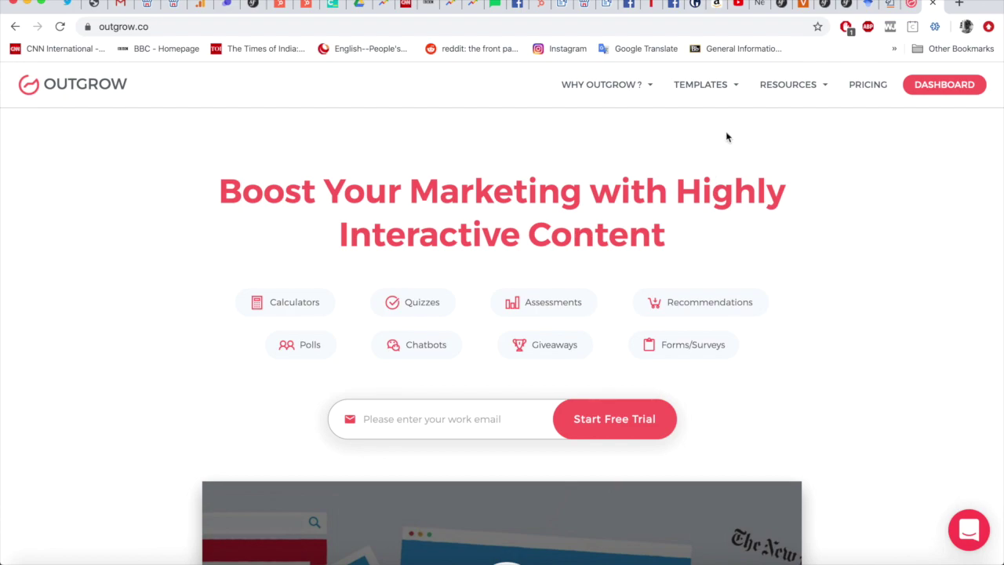
click(675, 128)
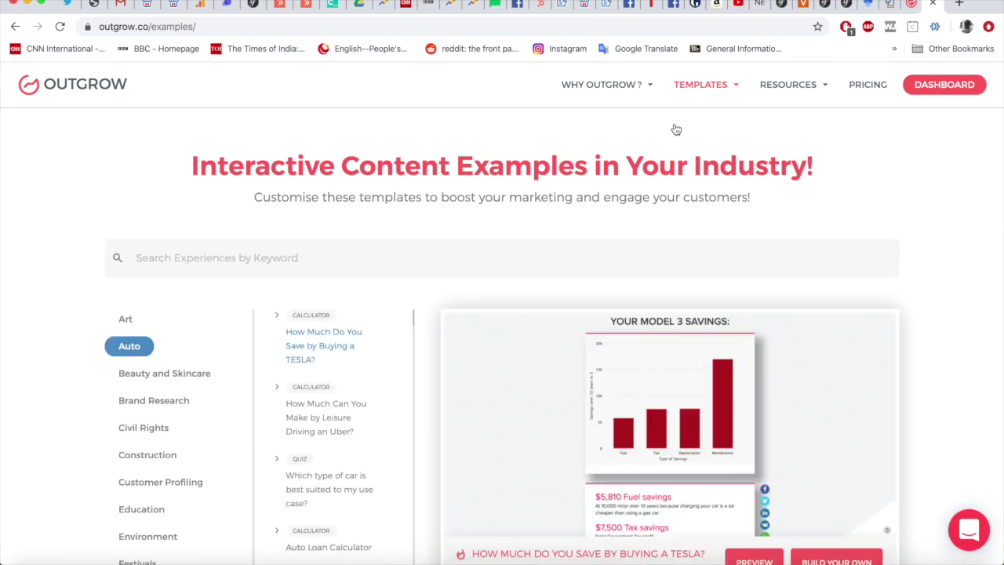
scroll(157, 440, down, 3)
click(151, 447)
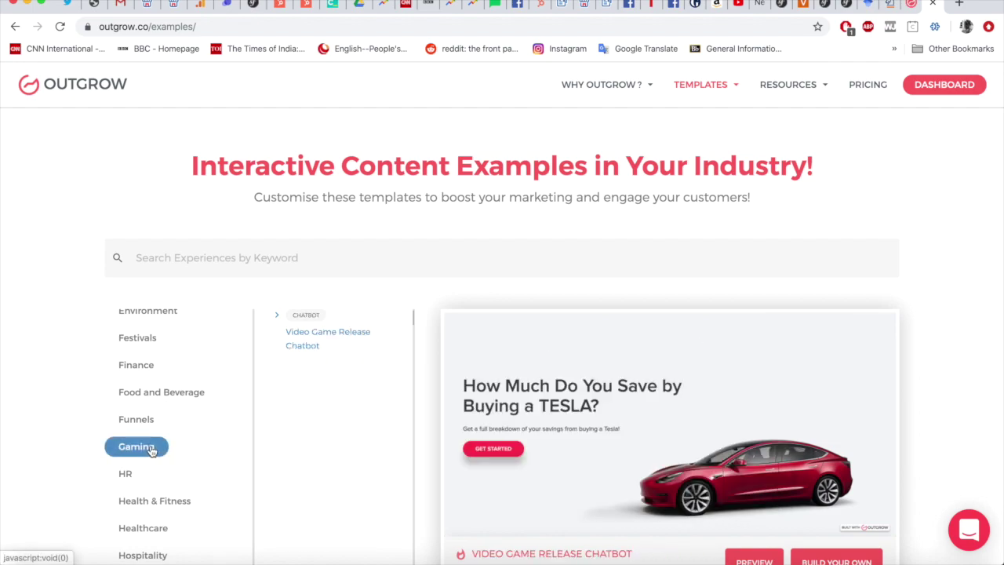
scroll(497, 408, down, 4)
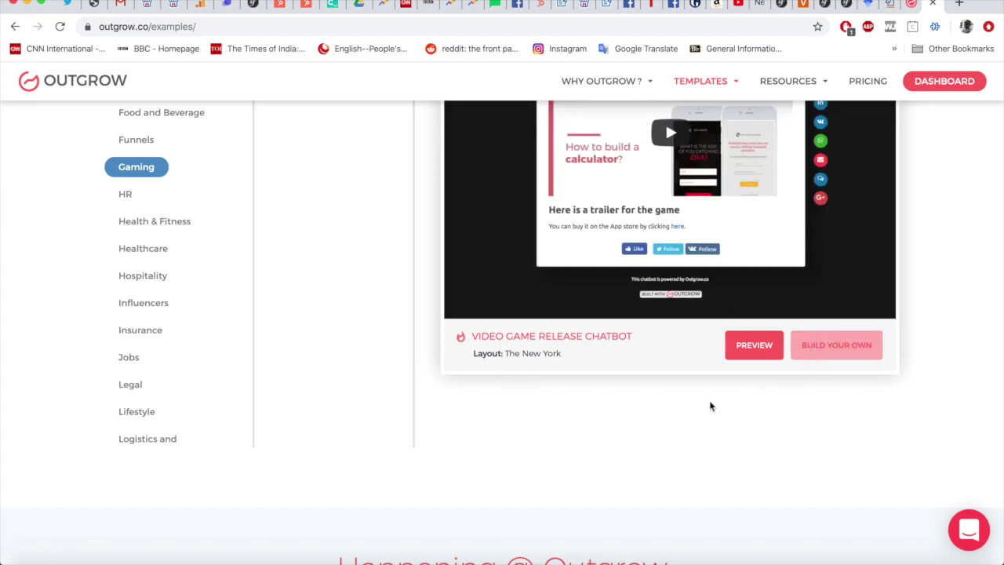
scroll(691, 398, up, 4)
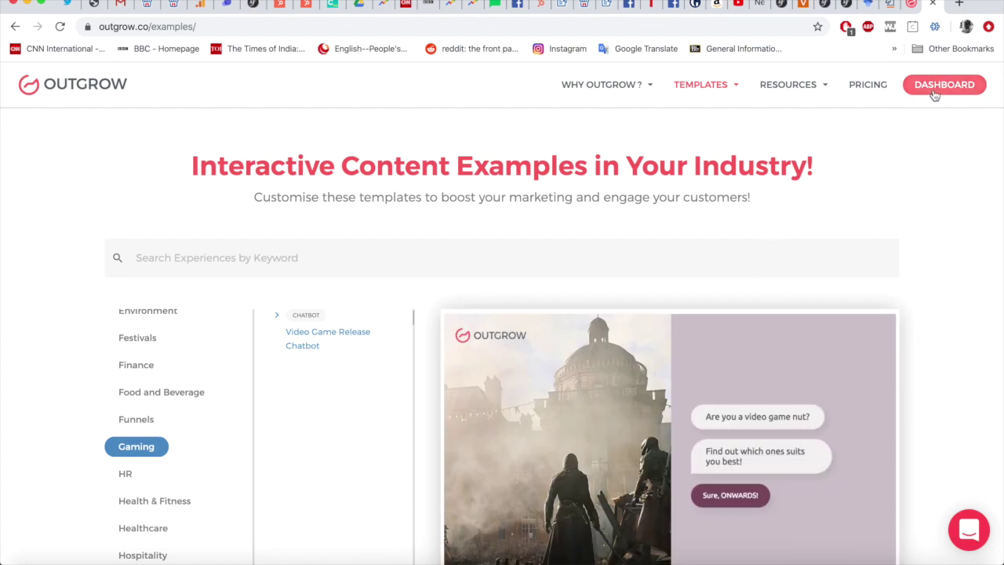
- Go to the account dashboard and start creating new content of the Form / Survey type
click(936, 94)
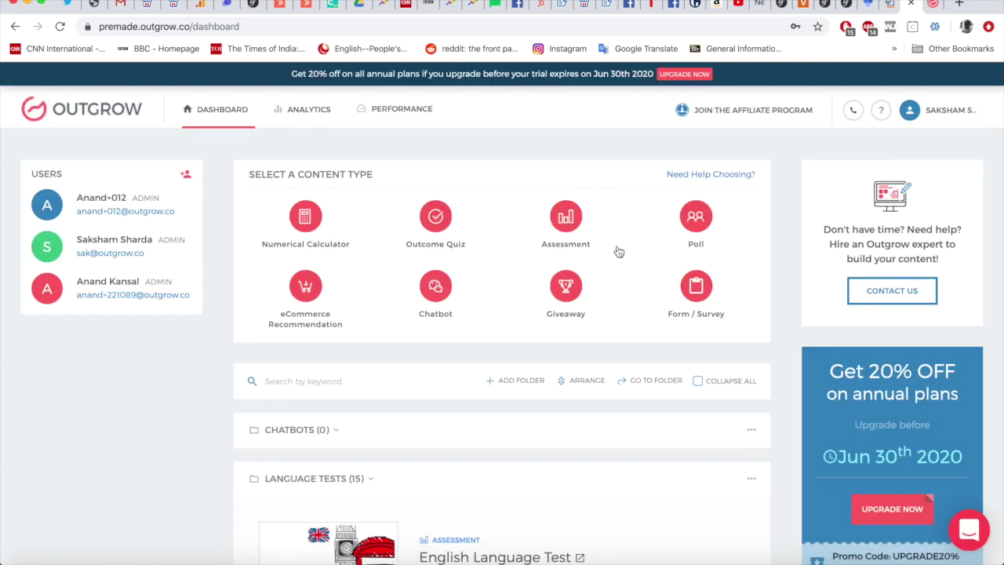
mouse_move(696, 292)
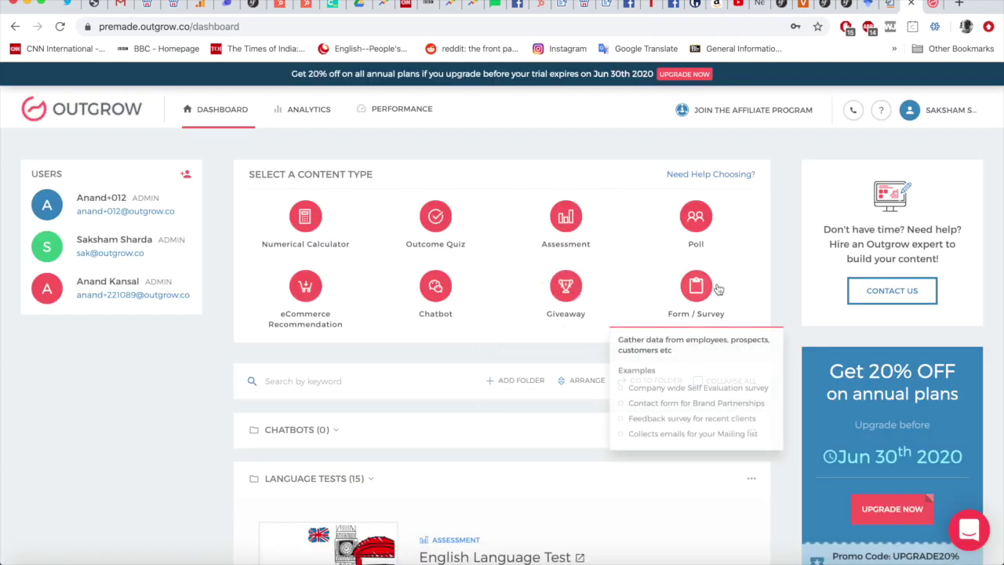
scroll(700, 292, down, 3)
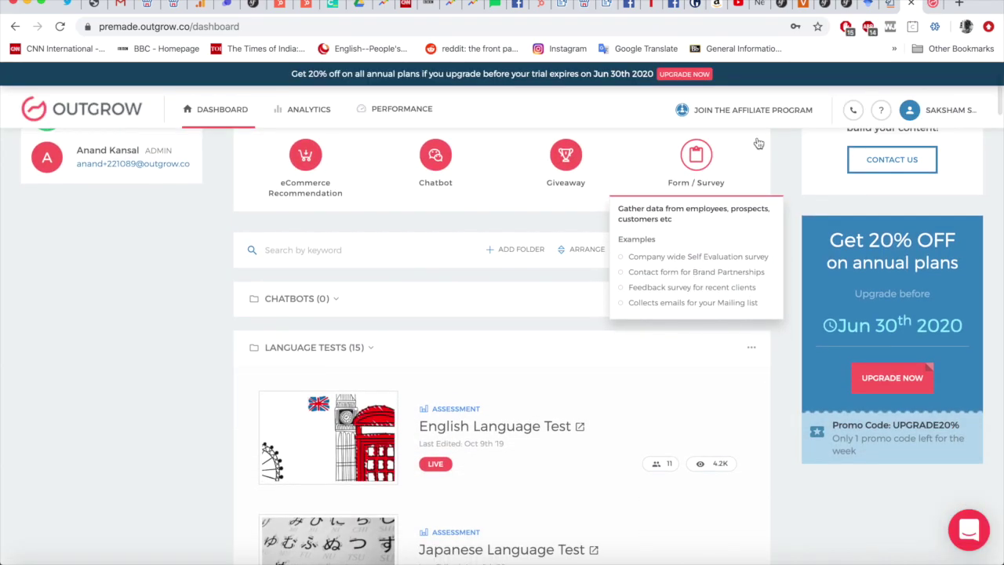
scroll(758, 141, up, 3)
mouse_move(439, 215)
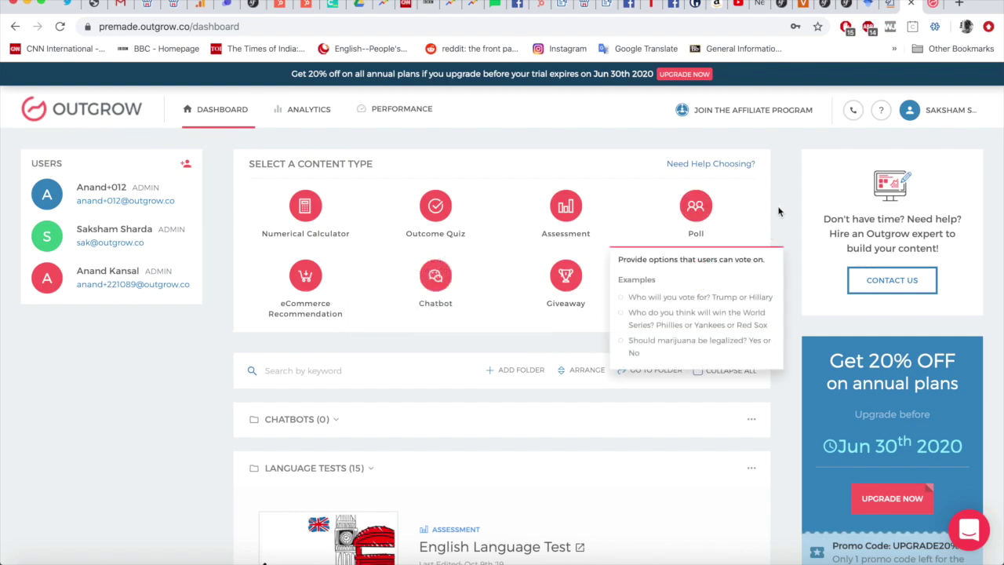
mouse_move(740, 267)
click(695, 278)
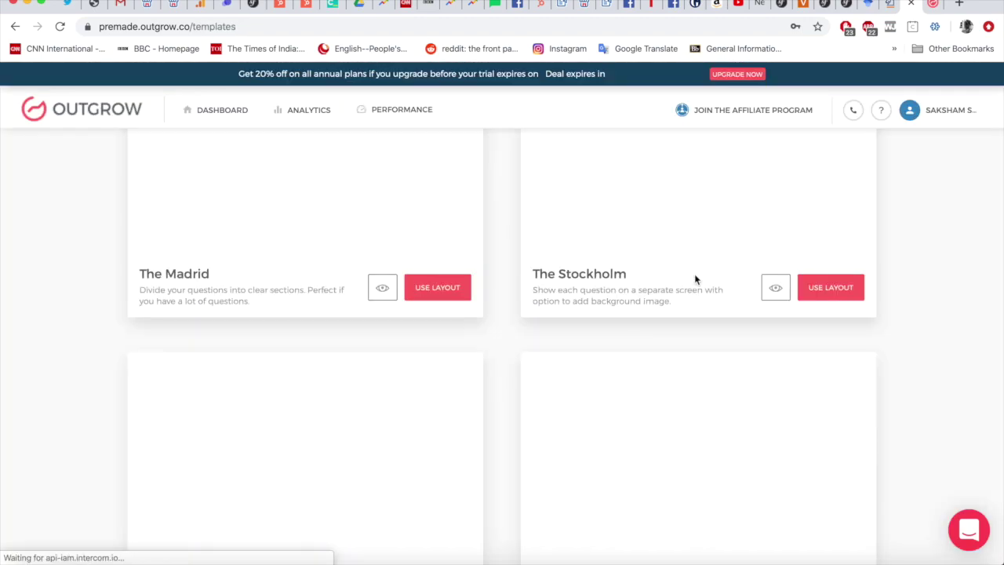
- Examine the available design layouts for building a survey from scratch, from The Chicago to The Venice
scroll(509, 311, up, 3)
scroll(508, 311, up, 3)
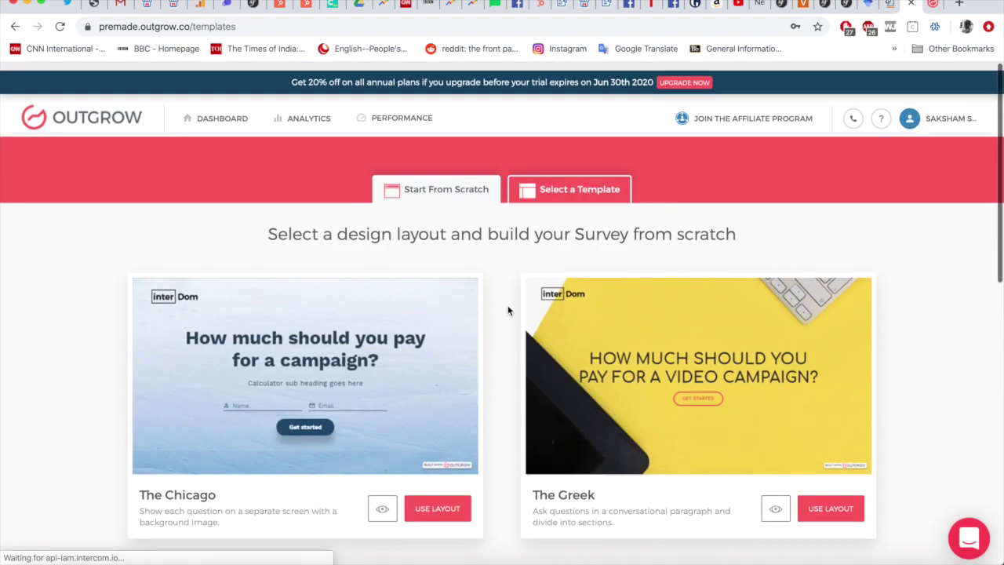
scroll(508, 310, down, 7)
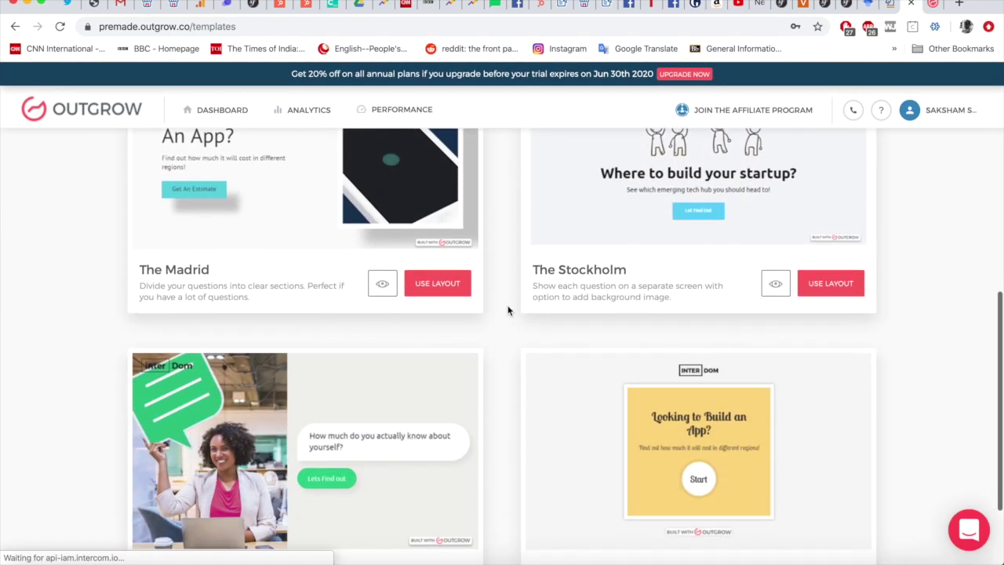
scroll(508, 311, up, 5)
scroll(508, 311, up, 3)
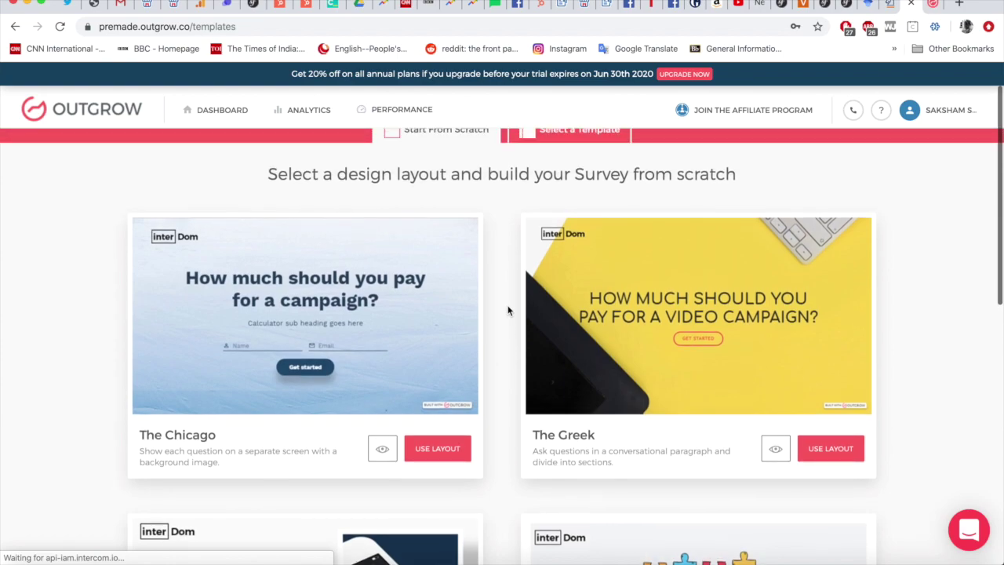
scroll(508, 309, down, 1)
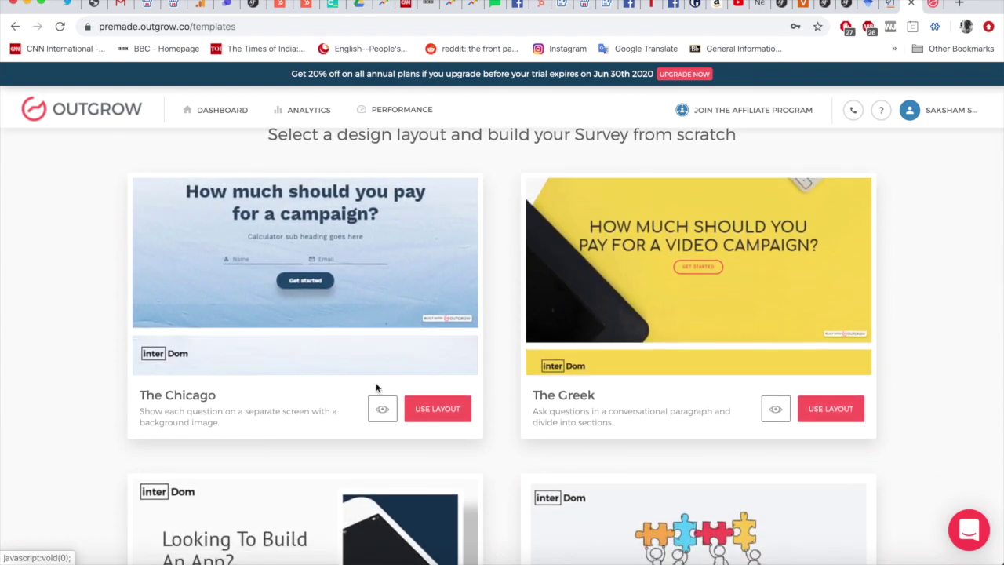
scroll(253, 416, down, 3)
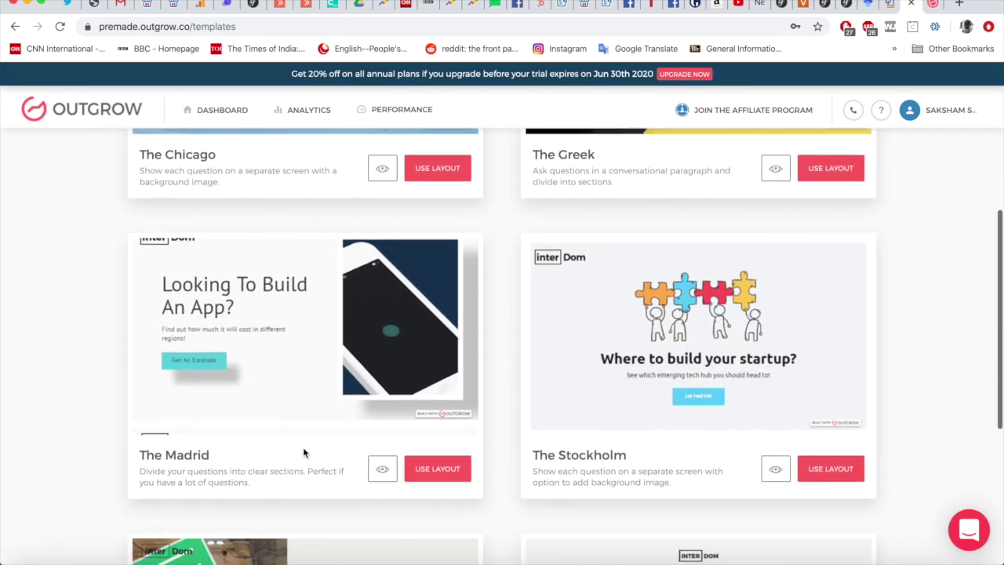
scroll(526, 414, down, 3)
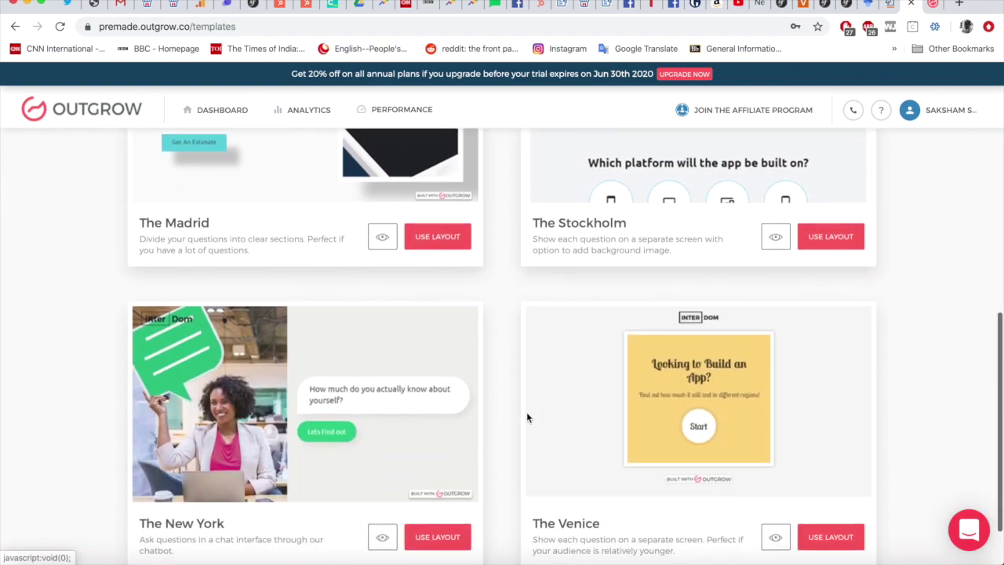
scroll(498, 438, down, 1)
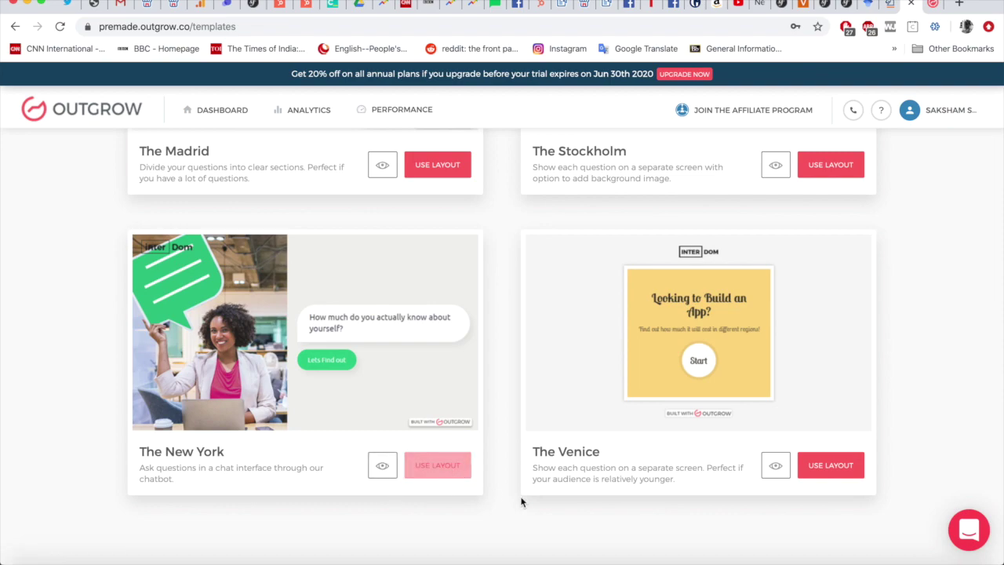
scroll(502, 444, up, 10)
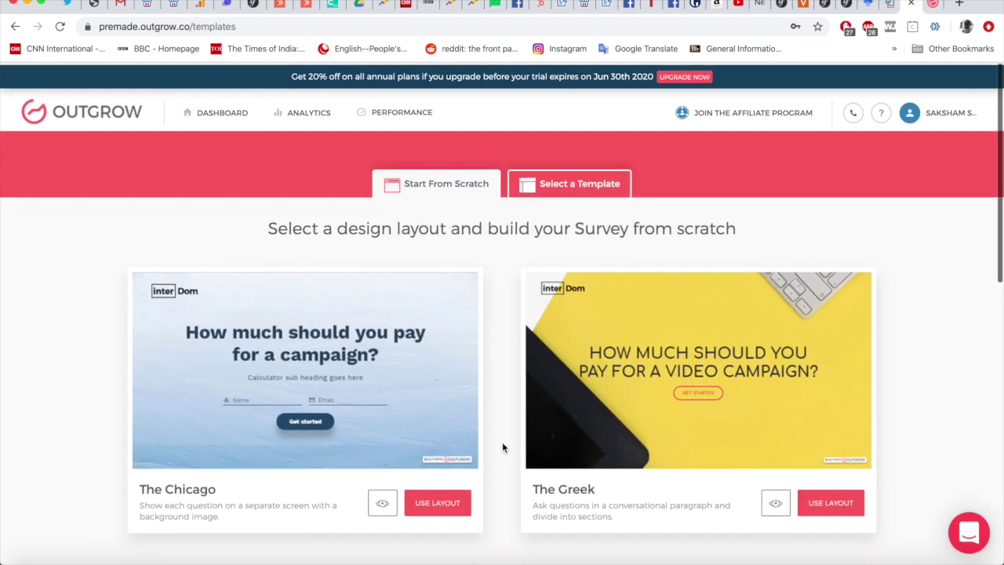
- Browse the survey template library, viewing the Medical Feedback Survey under Healthcare and the Name Testing Survey Template under Product Research
click(556, 189)
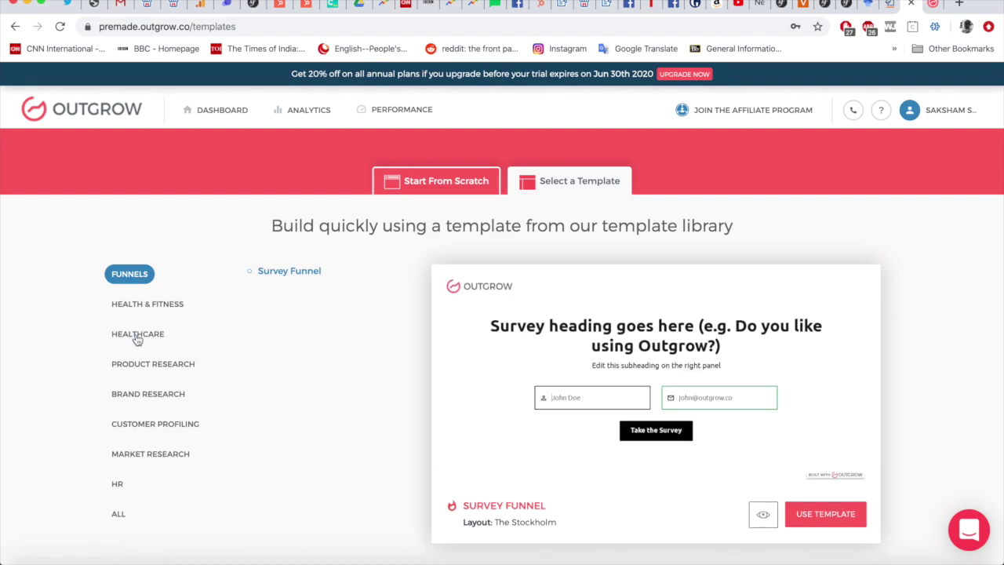
click(132, 333)
click(323, 296)
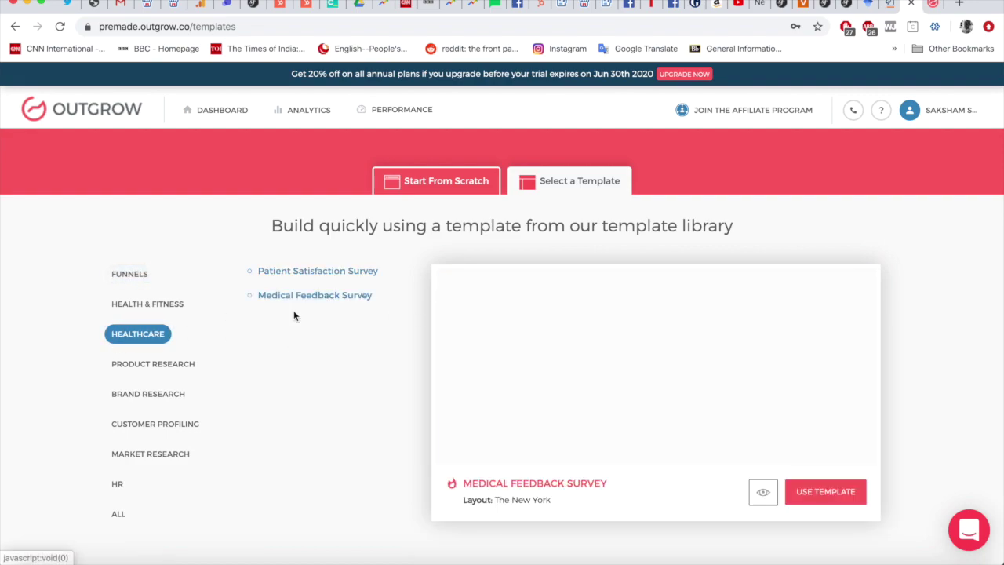
click(157, 364)
click(287, 357)
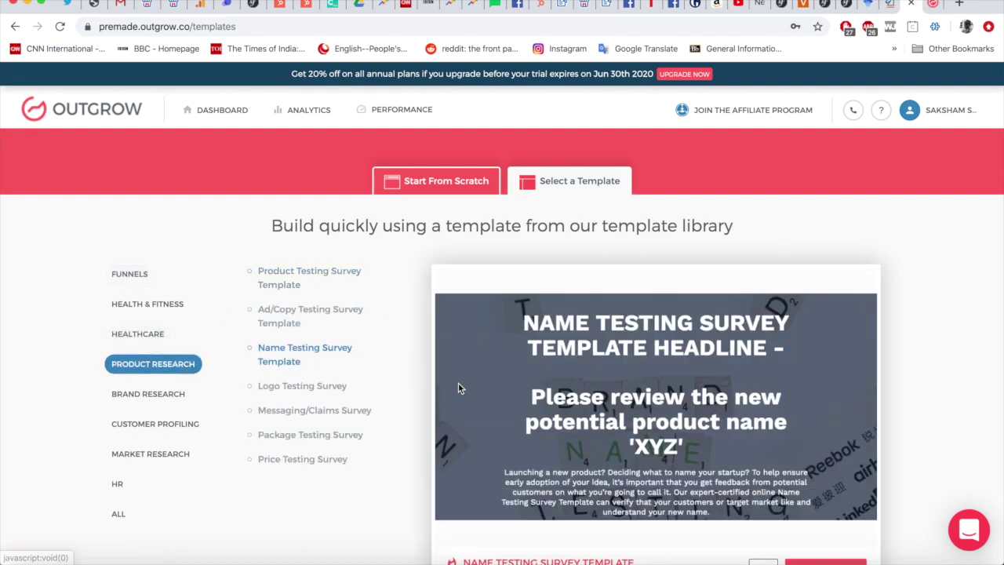
scroll(691, 398, down, 2)
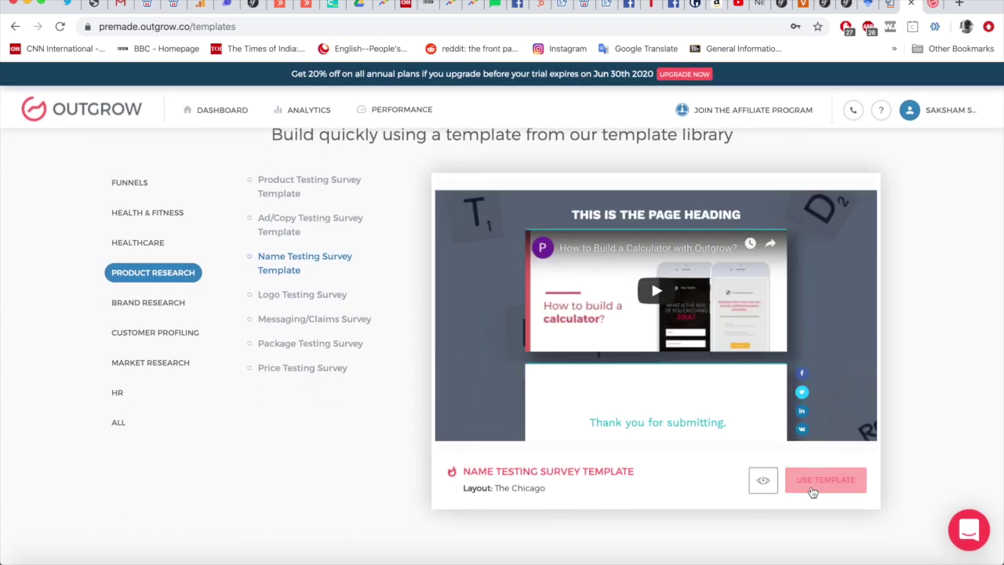
- Create the survey from the Employee Job Satisfaction Survey template in the HR category
click(138, 182)
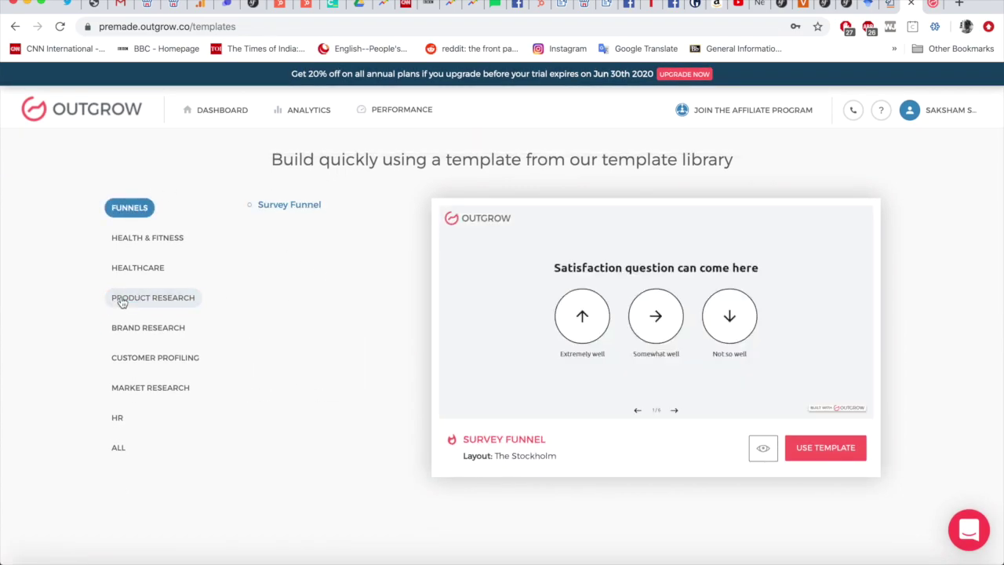
click(138, 390)
click(117, 417)
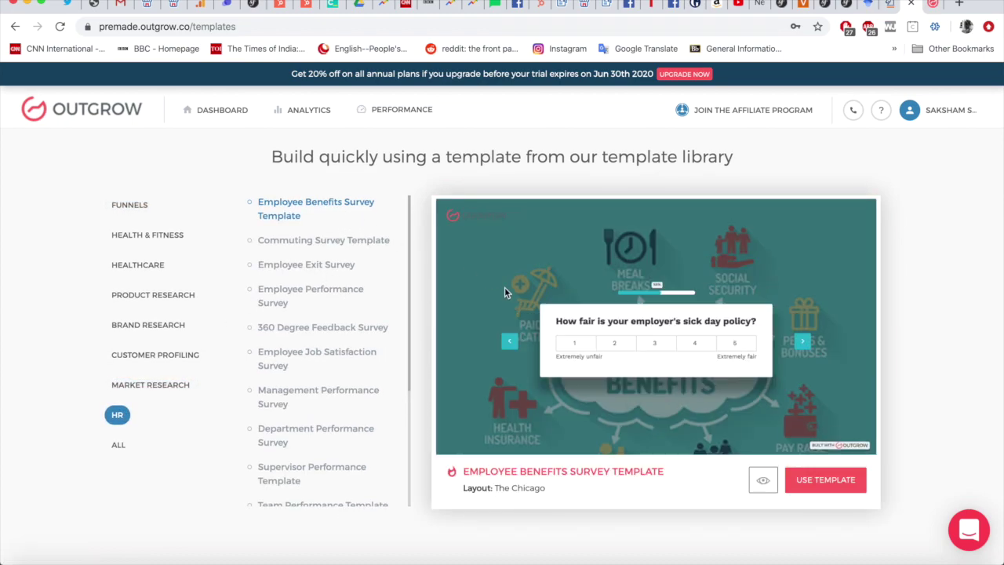
scroll(342, 267, down, 3)
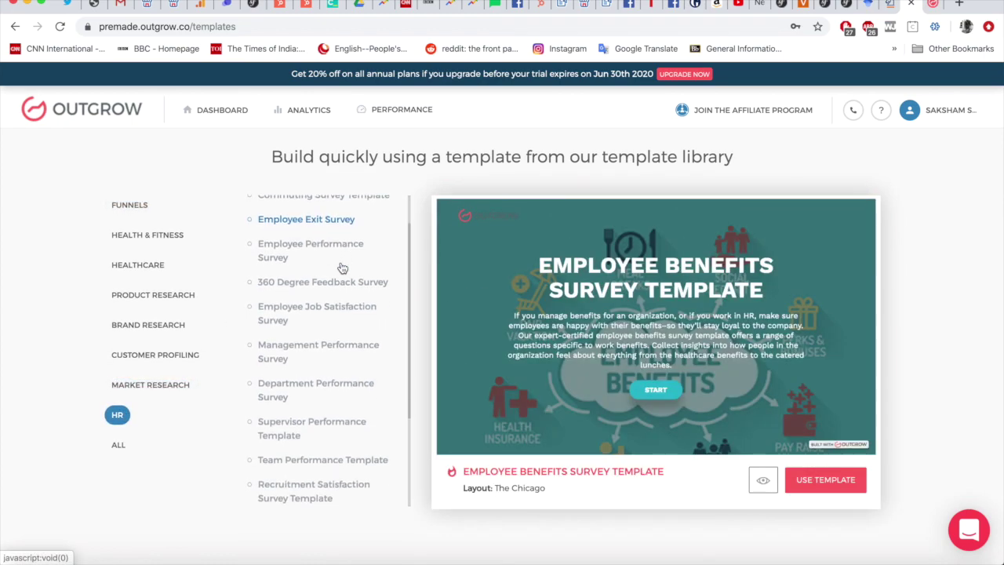
click(345, 281)
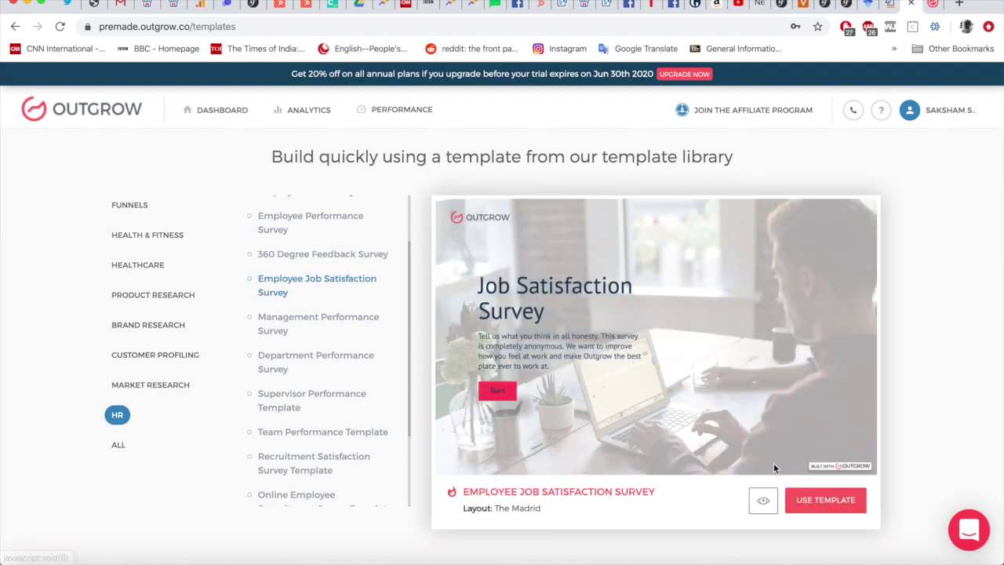
click(838, 514)
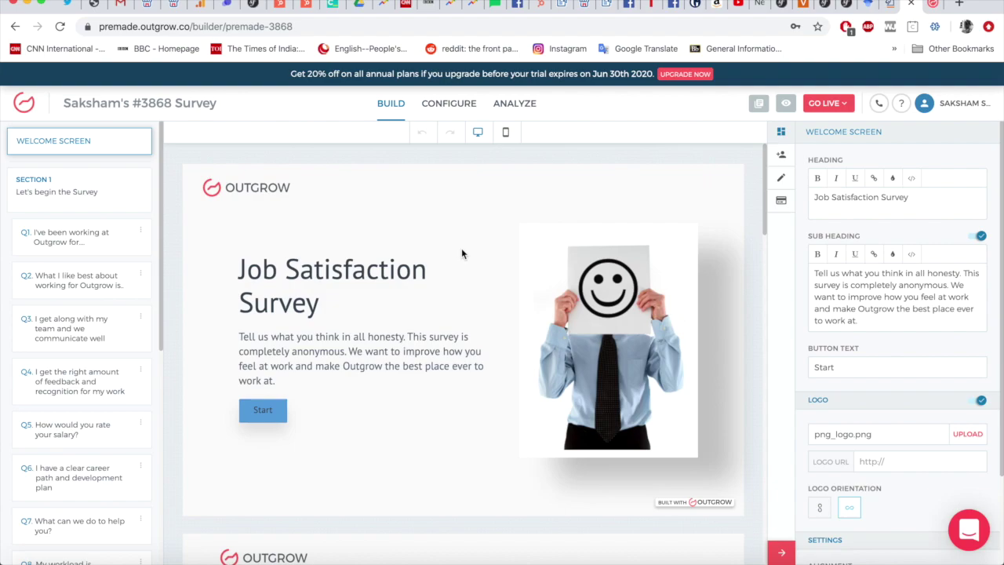
- Examine the survey's welcome screen and section 1 questions, including question 2's title and variable options
scroll(461, 254, down, 1)
scroll(499, 262, up, 1)
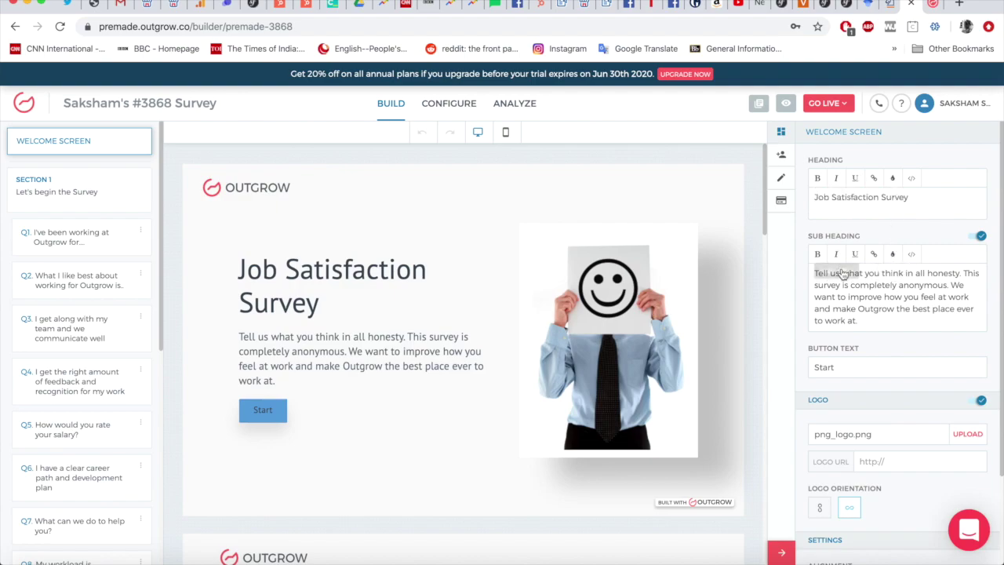
scroll(437, 324, down, 10)
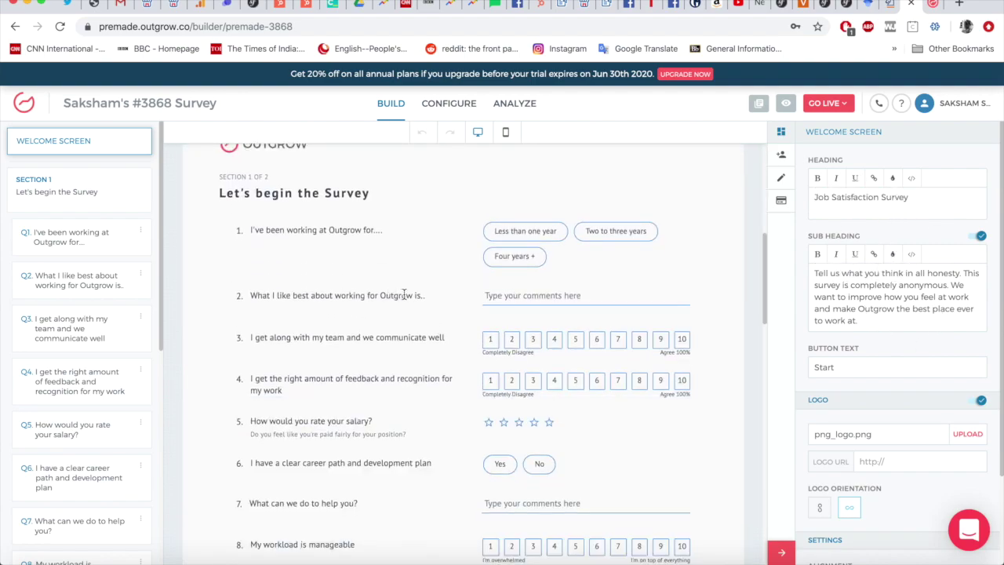
click(404, 294)
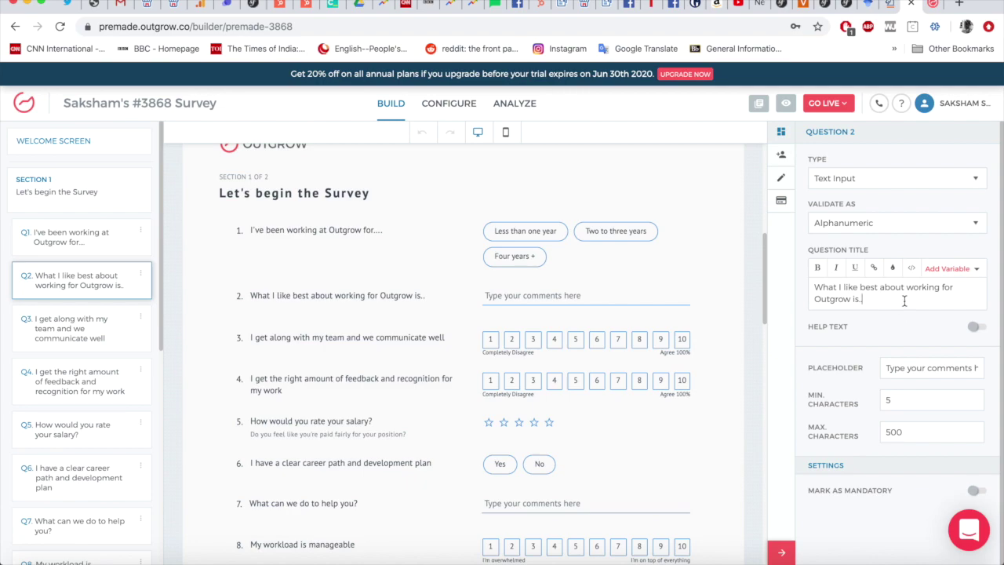
scroll(567, 284, up, 1)
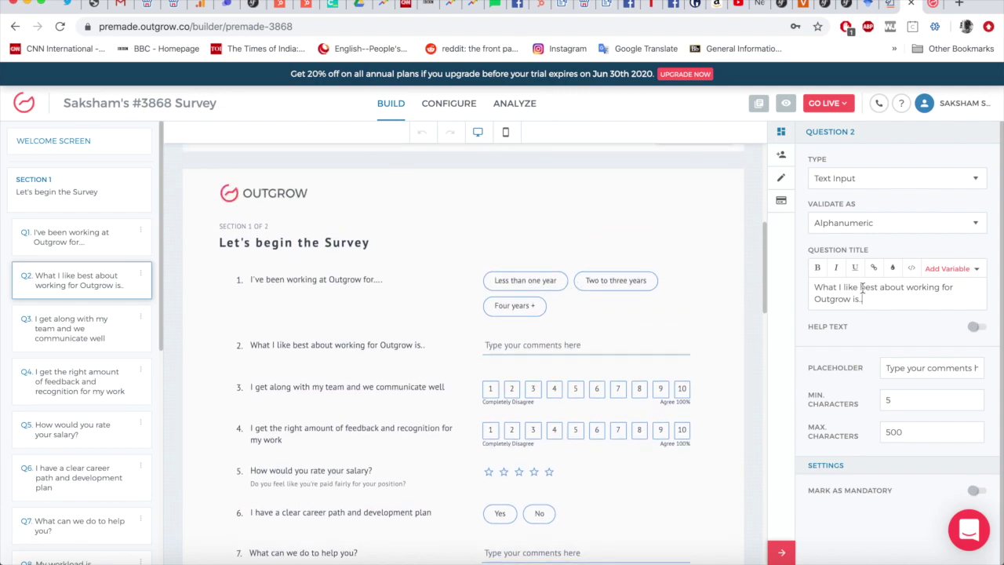
click(938, 297)
click(959, 269)
click(957, 269)
scroll(333, 338, up, 5)
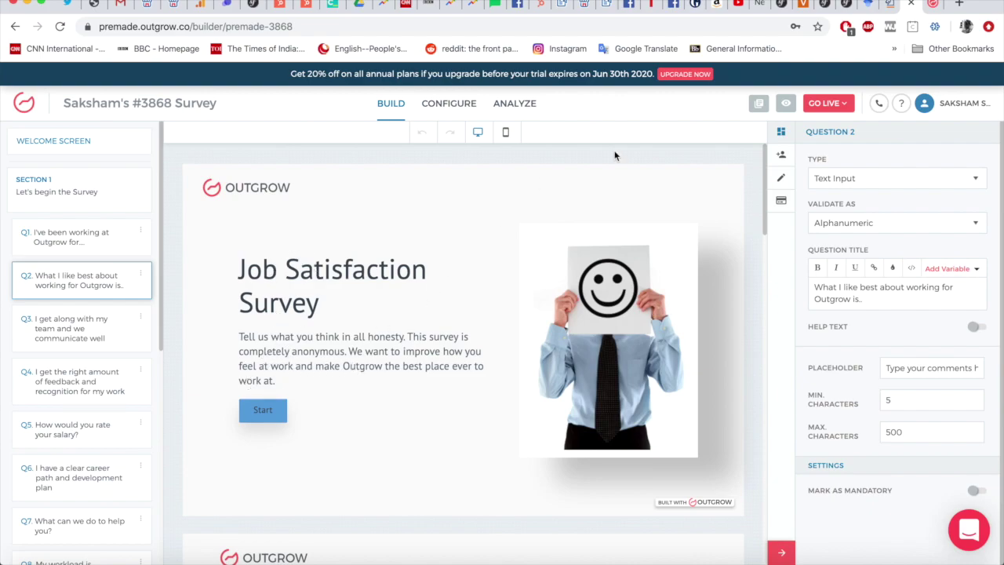
- Open the lead generation properties and check where the lead form can be placed in the survey
click(782, 159)
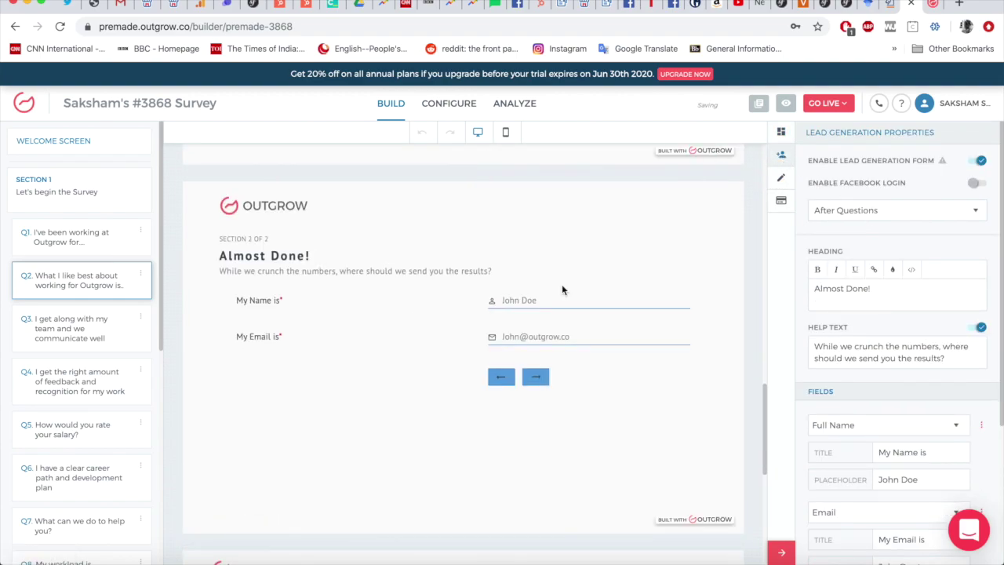
click(880, 210)
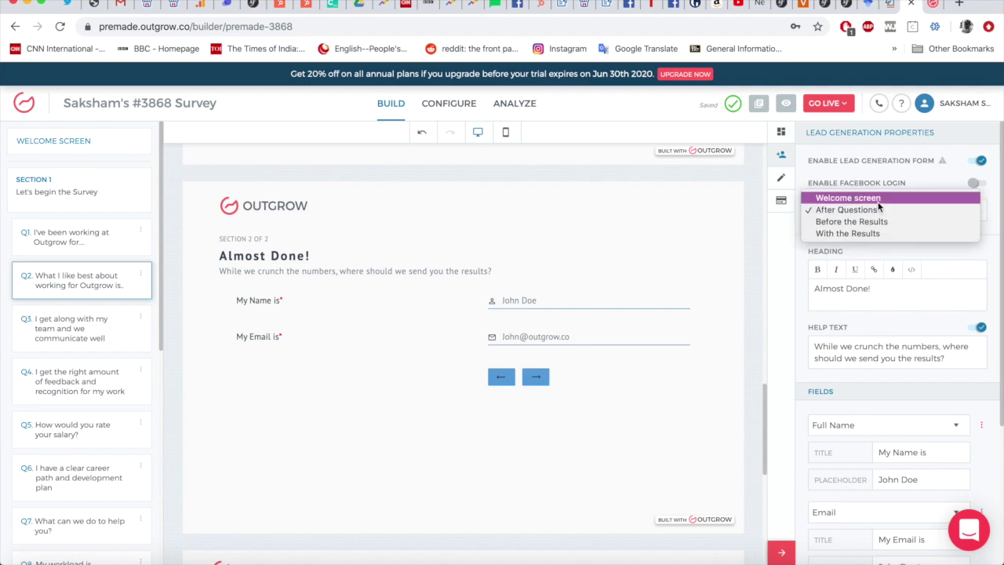
click(919, 249)
scroll(465, 393, up, 10)
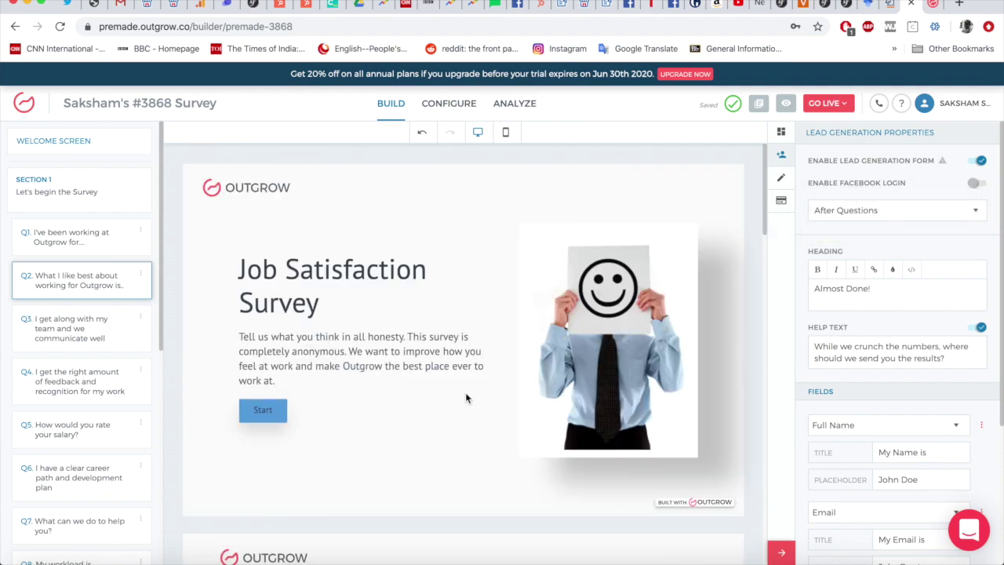
- Review the welcome screen settings, the start of section 1 and the properties of question 1
click(392, 306)
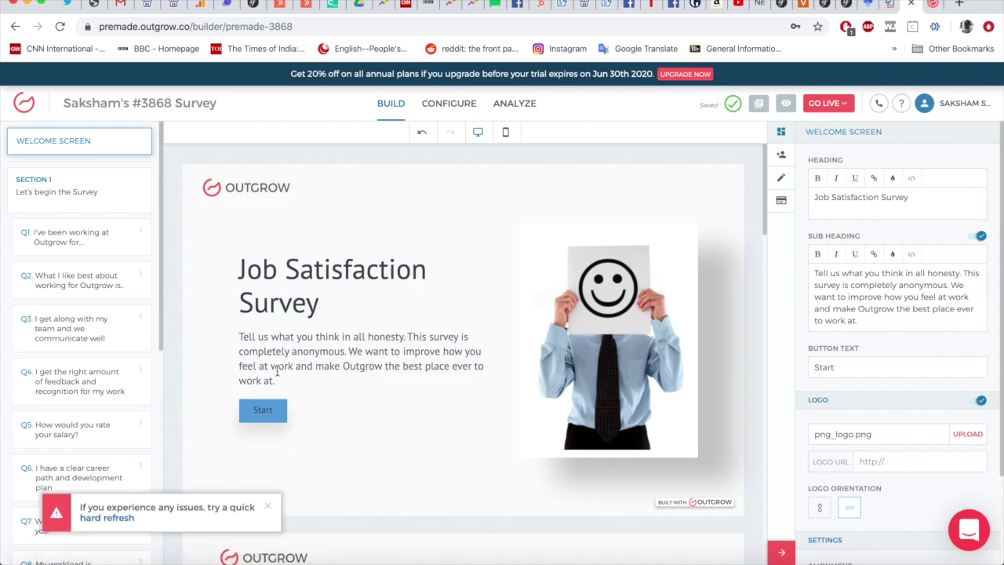
scroll(447, 393, down, 3)
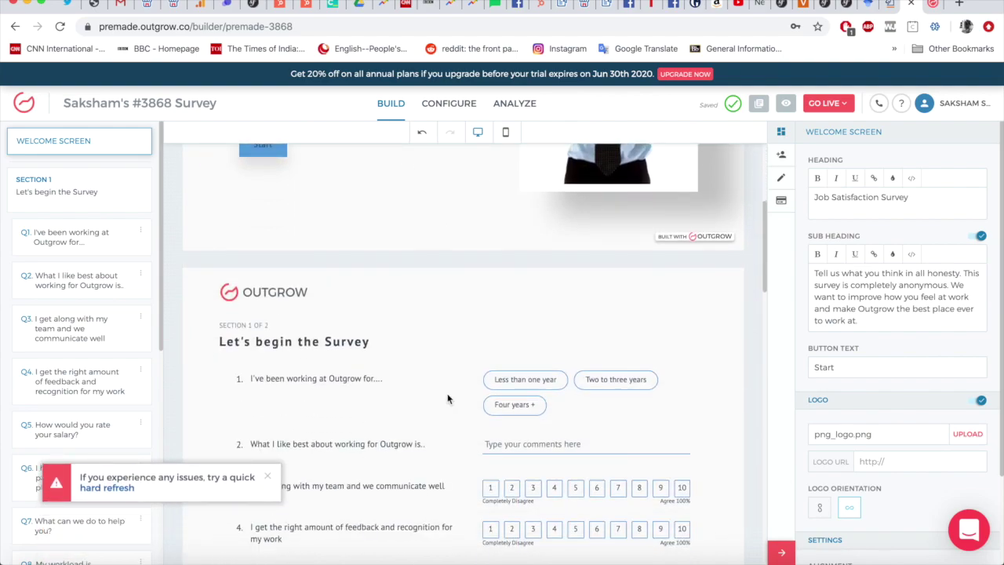
scroll(384, 232, up, 2)
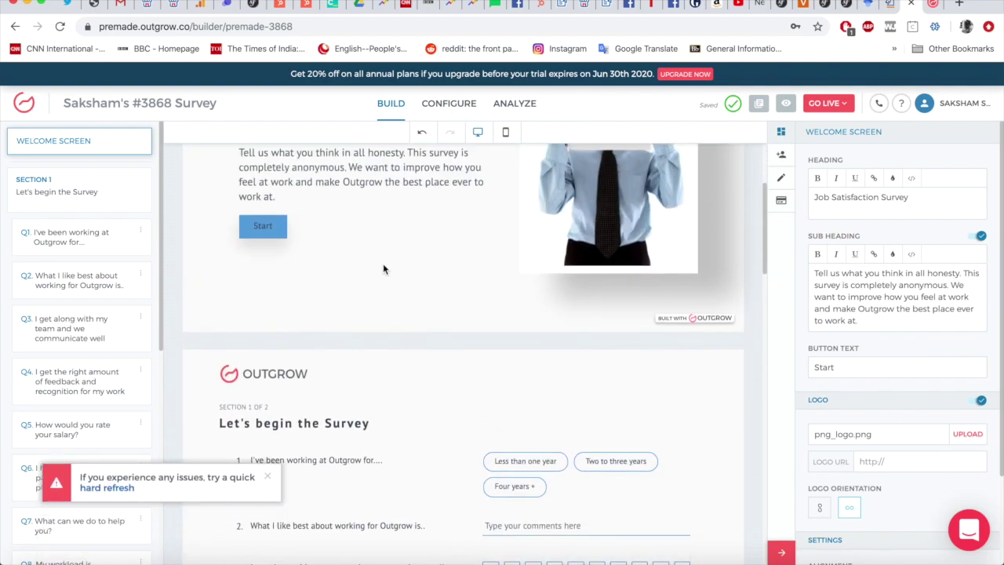
scroll(384, 267, down, 3)
click(355, 268)
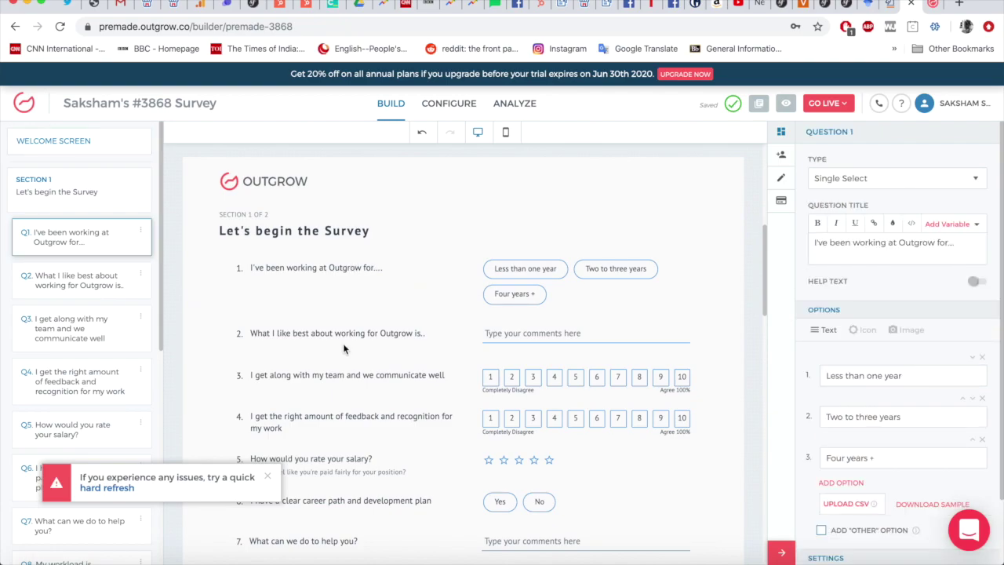
- Try the Full Name variable at the end of question 2's title and remove it again
click(350, 335)
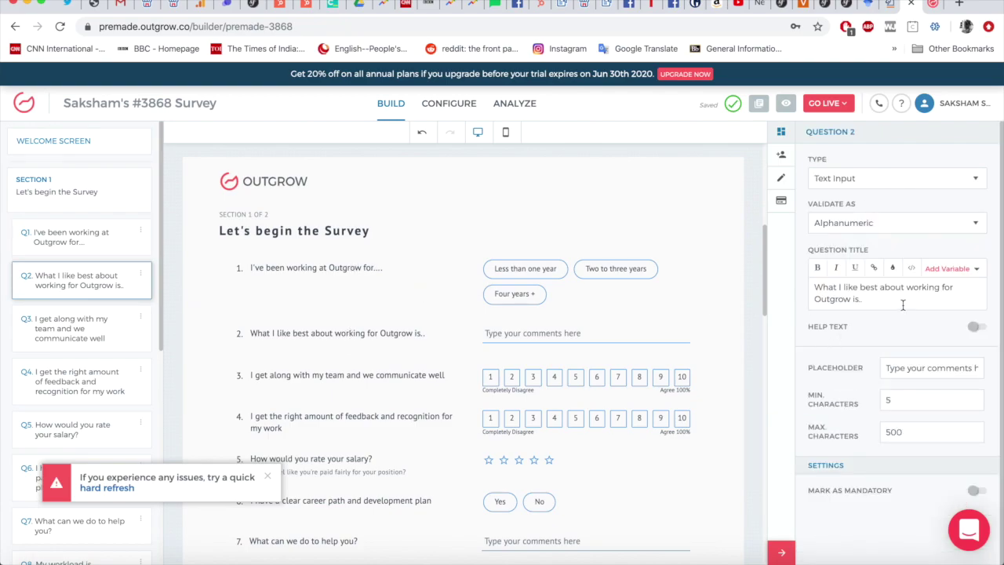
click(949, 269)
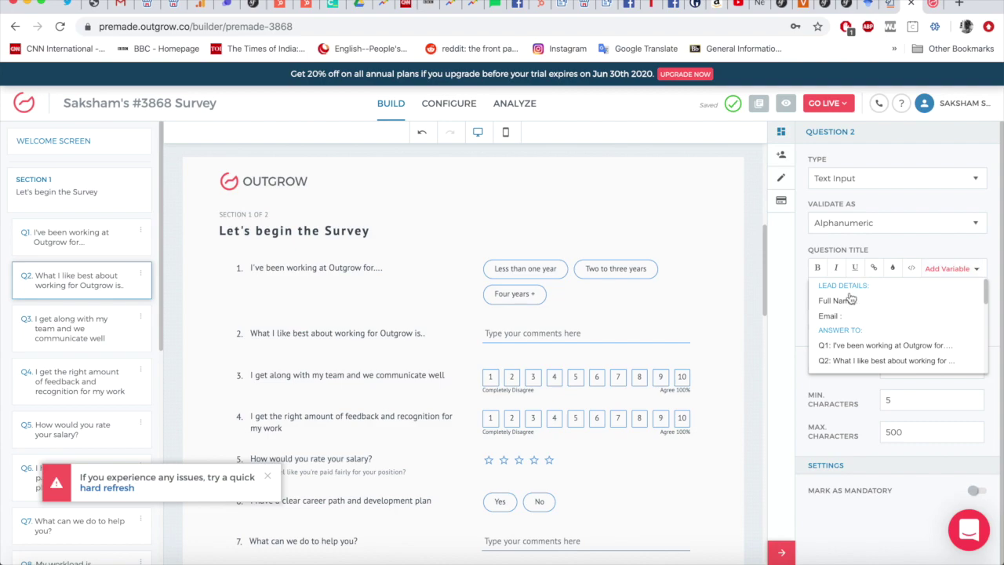
click(877, 299)
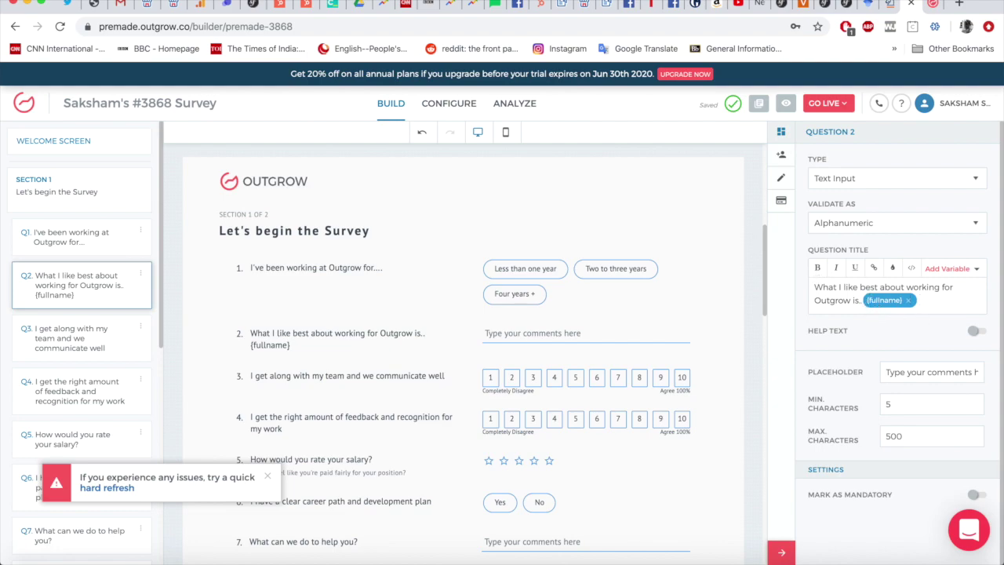
click(907, 300)
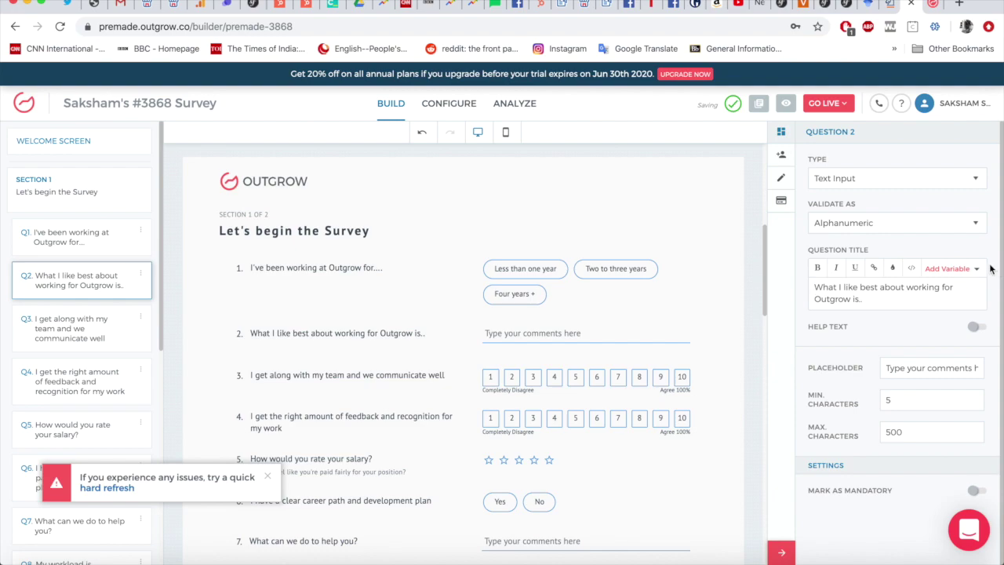
- Insert the Full Name variable at the start of question 2's title and delete it again
click(960, 270)
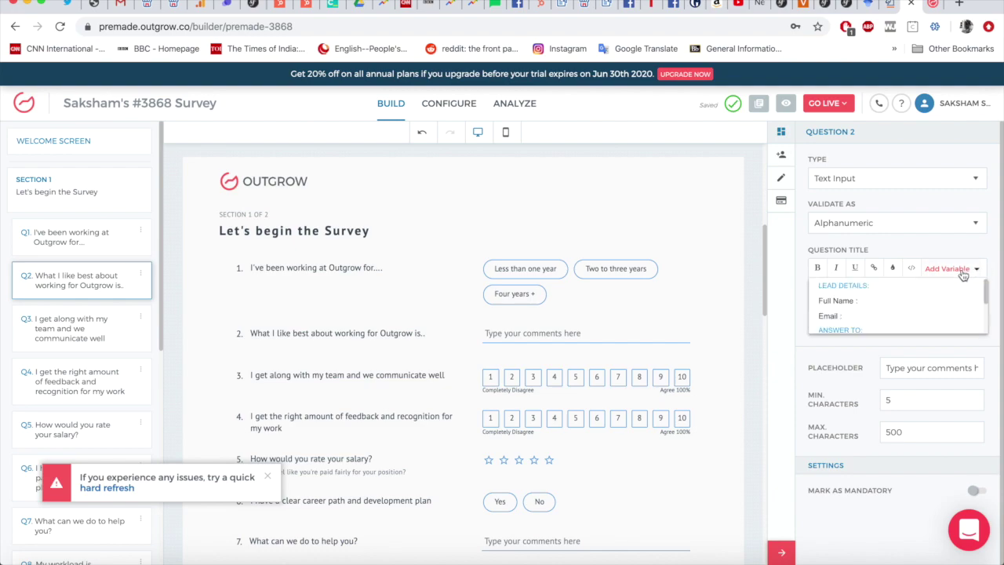
click(853, 302)
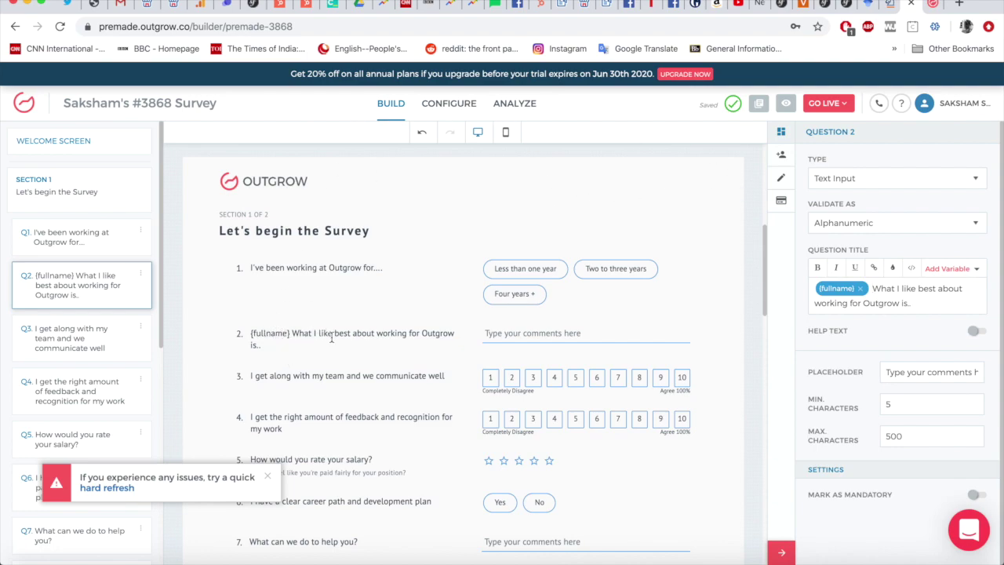
double_click(925, 289)
click(869, 290)
key(BackSpace)
key(Delete)
- Examine the variables available for question 2's title, including question answers and UTM parameters, and dismiss the hard refresh notice
click(971, 268)
scroll(933, 326, down, 4)
scroll(933, 326, down, 6)
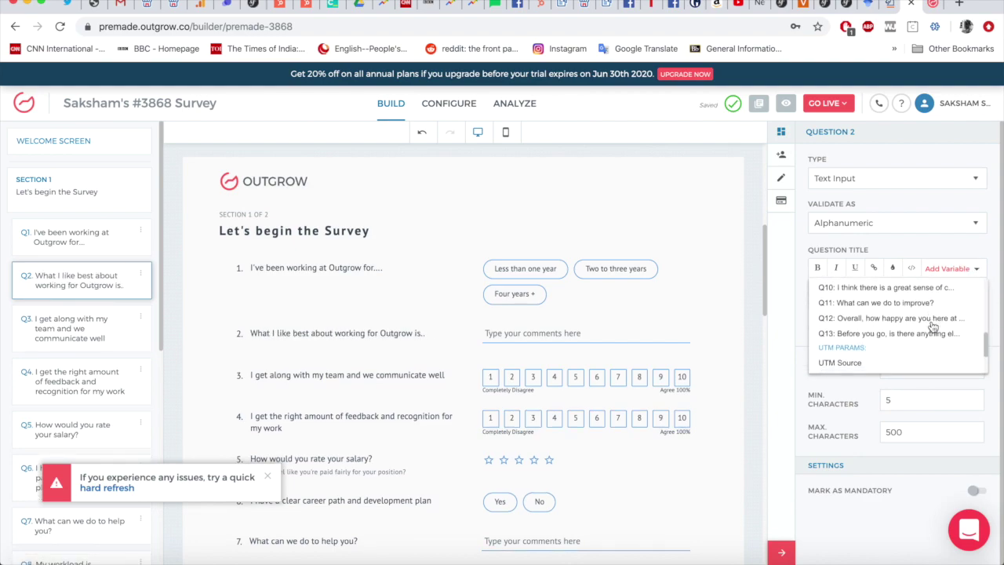
scroll(934, 327, up, 5)
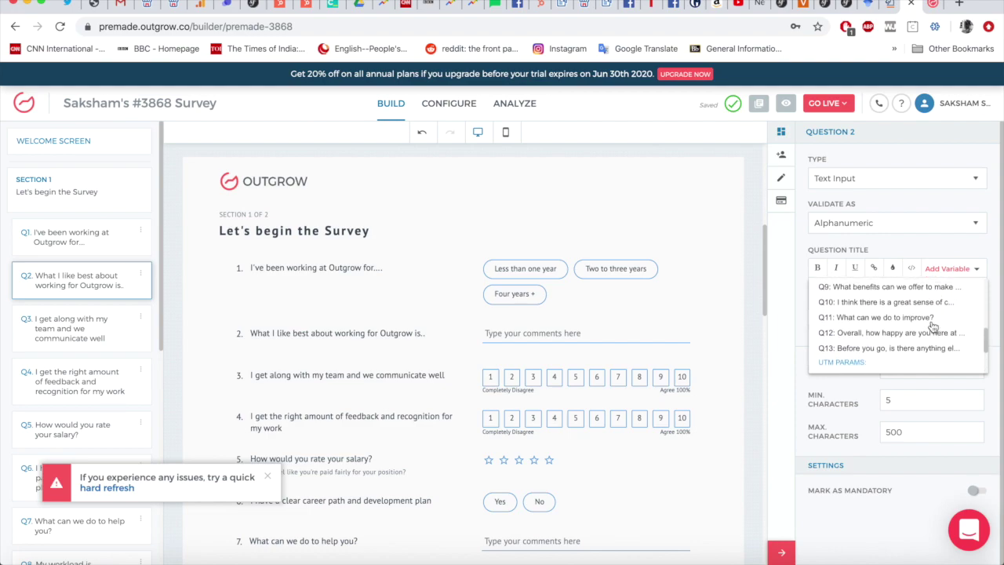
scroll(931, 323, up, 6)
scroll(931, 320, down, 2)
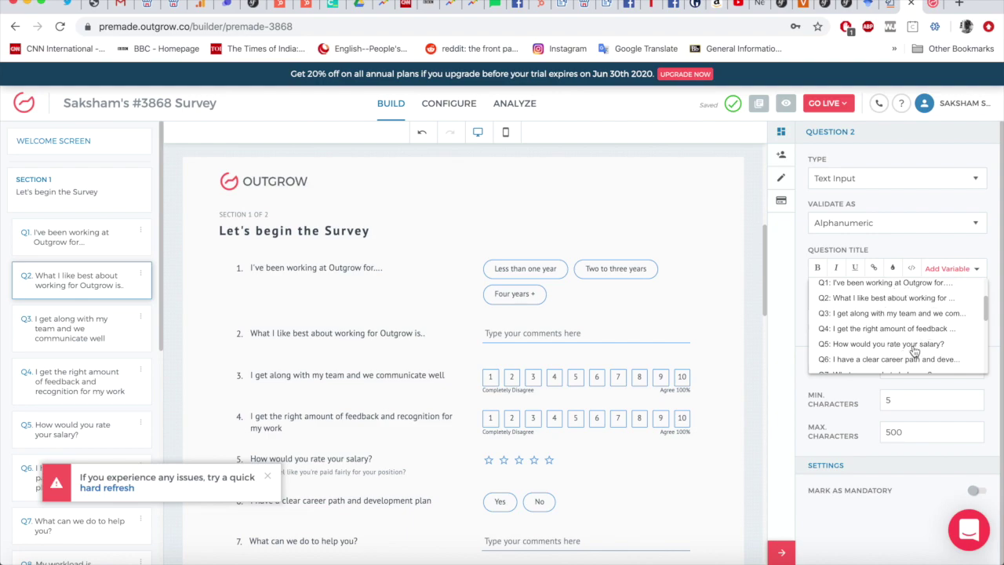
scroll(923, 348, down, 3)
scroll(923, 346, down, 2)
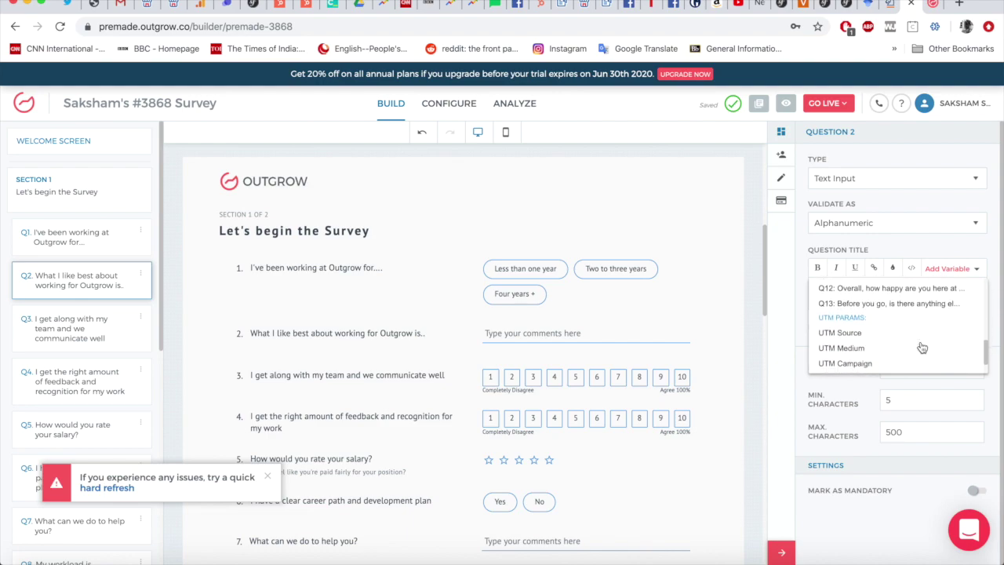
scroll(922, 347, down, 1)
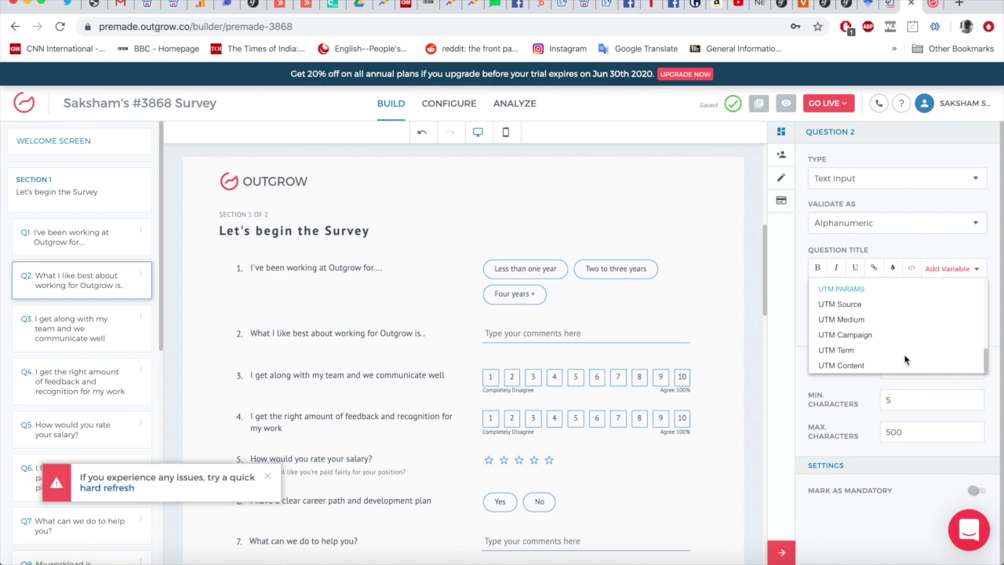
click(857, 384)
click(268, 476)
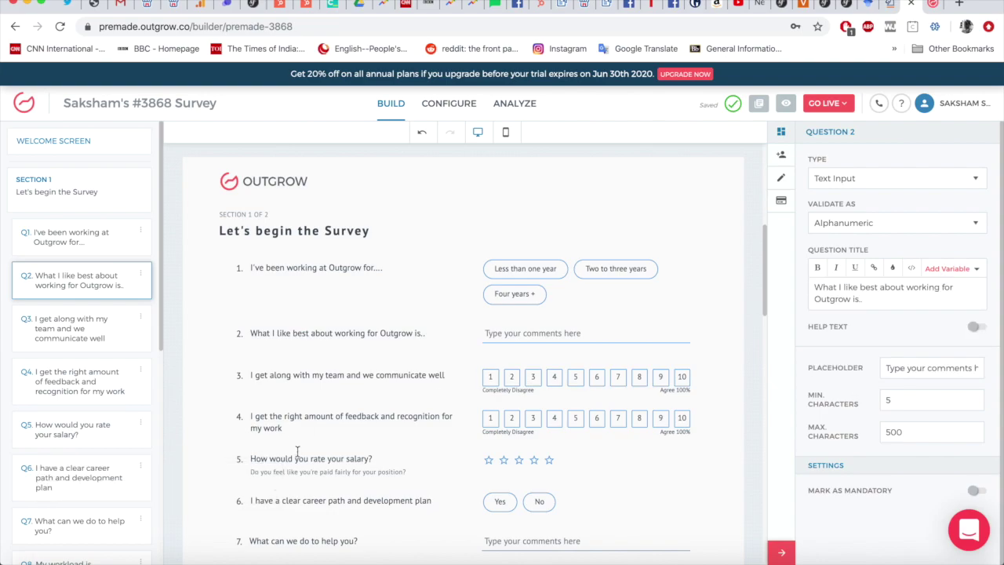
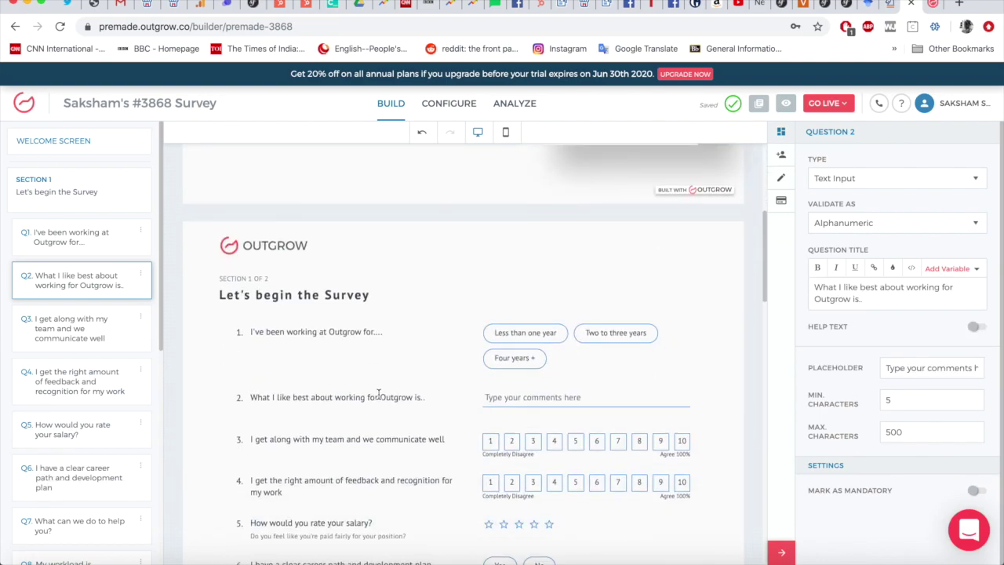
- Try the Drop Down and Multi Select types for question 2 and check its options in the survey preview
click(854, 184)
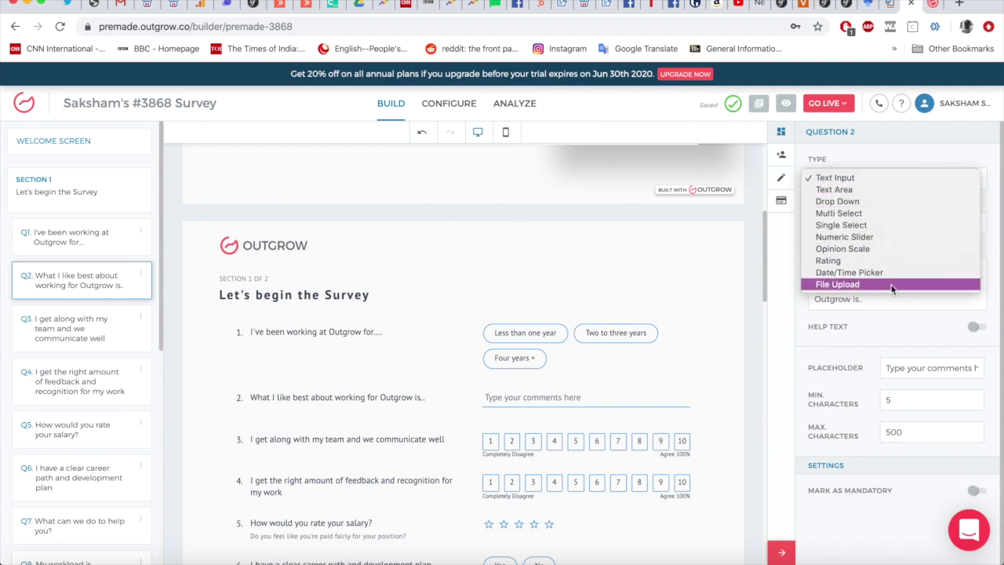
click(867, 202)
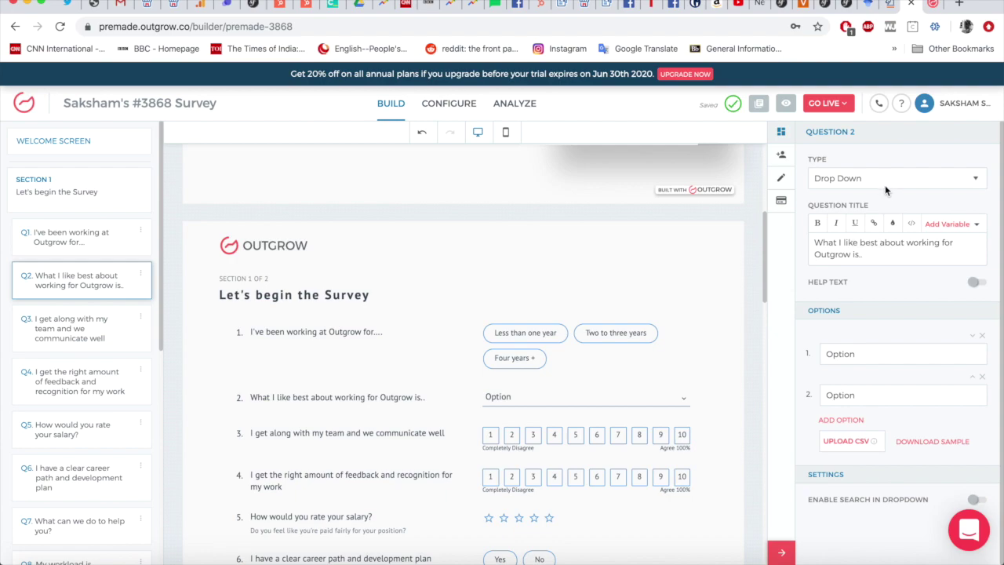
click(883, 188)
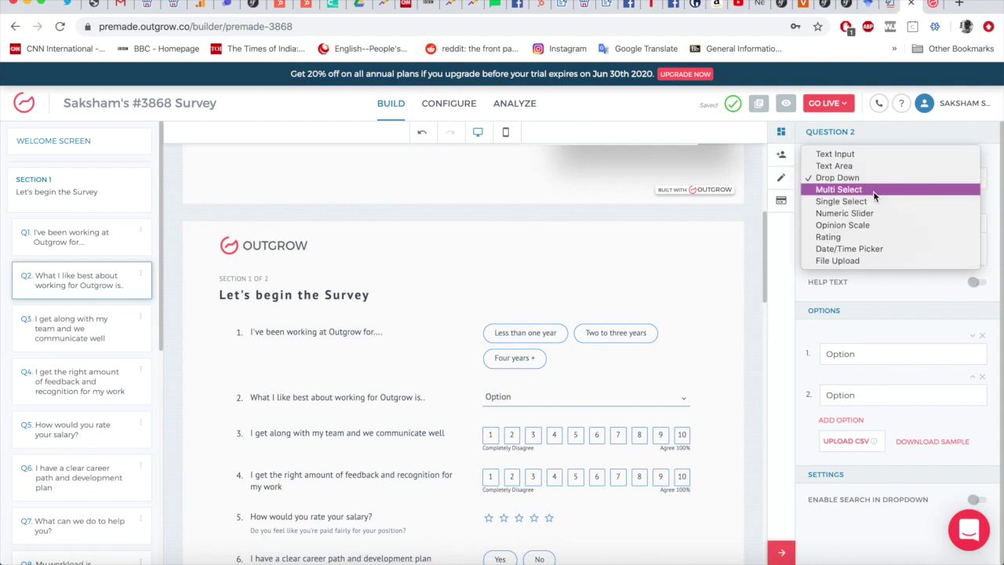
click(847, 188)
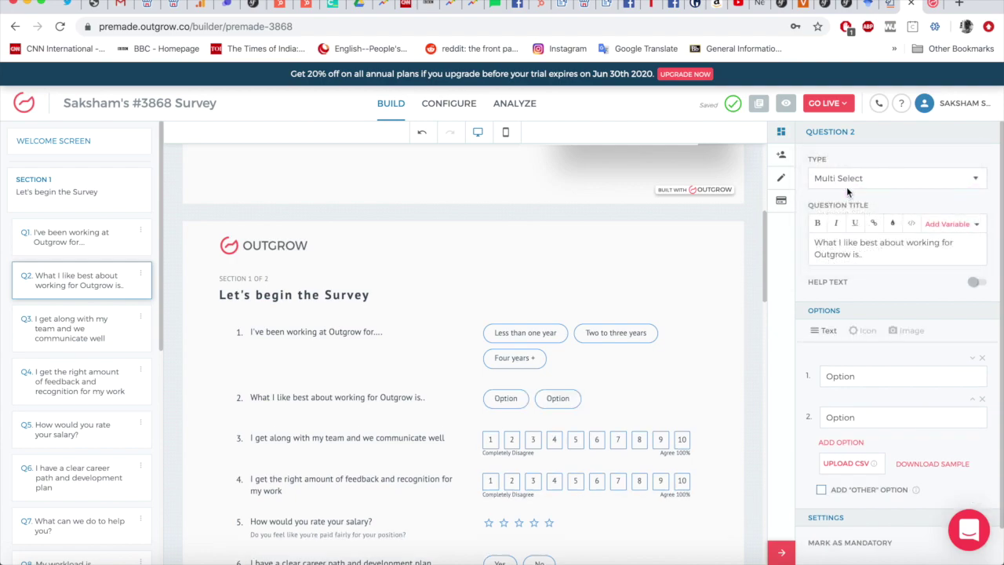
scroll(678, 405, down, 3)
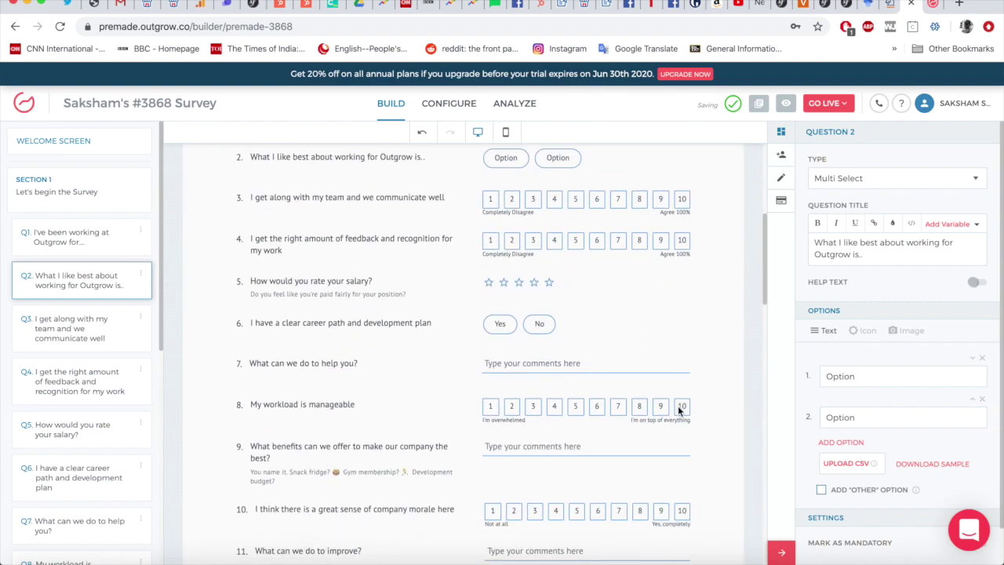
scroll(678, 406, up, 2)
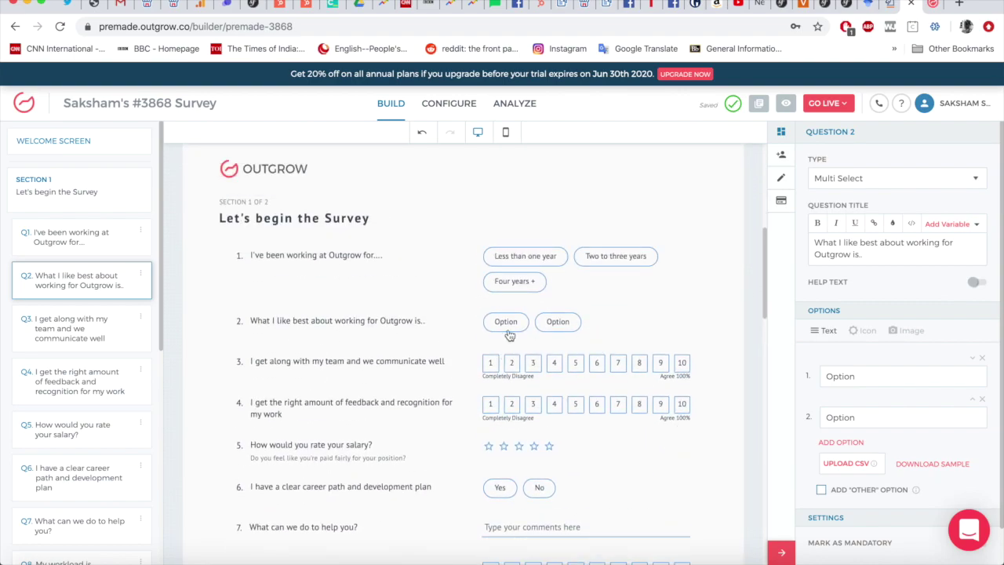
- Preview question 2's option list as a Drop Down and restore the question type to Text Input
click(890, 182)
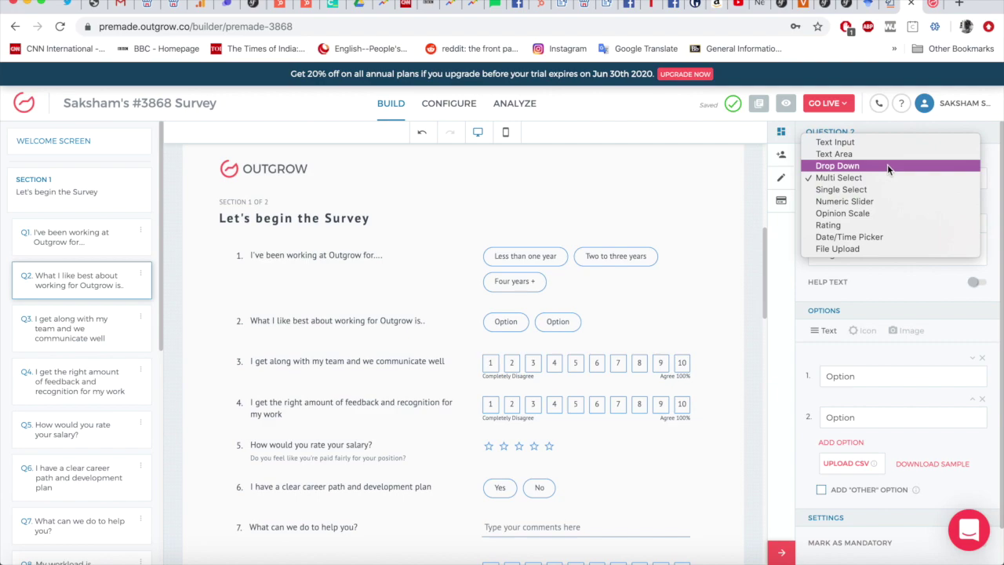
click(888, 164)
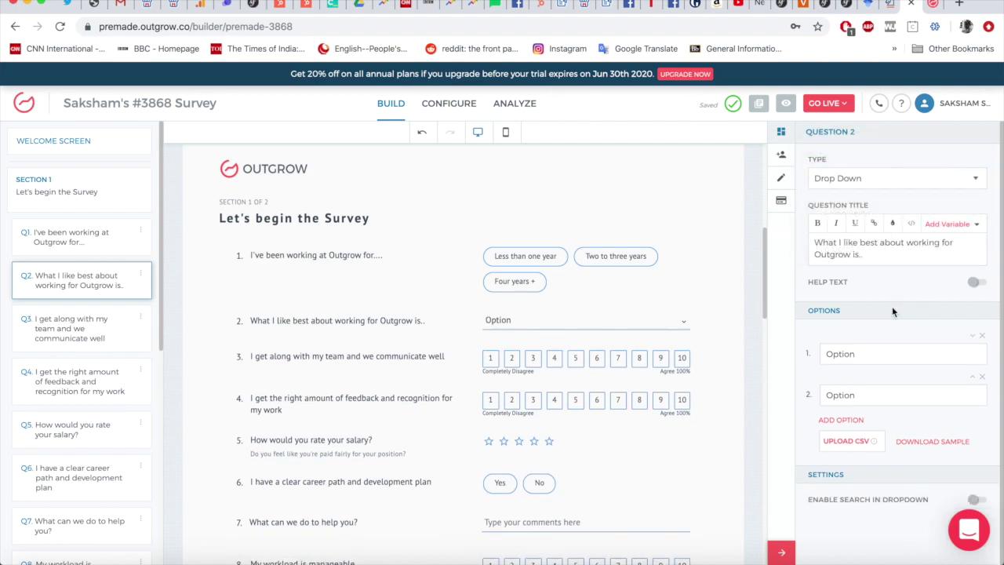
click(682, 322)
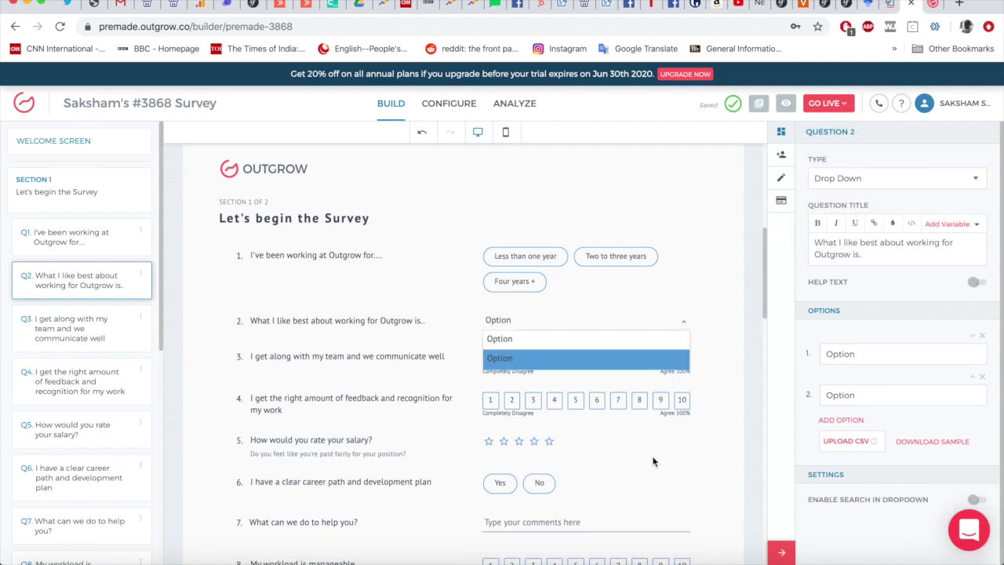
click(681, 323)
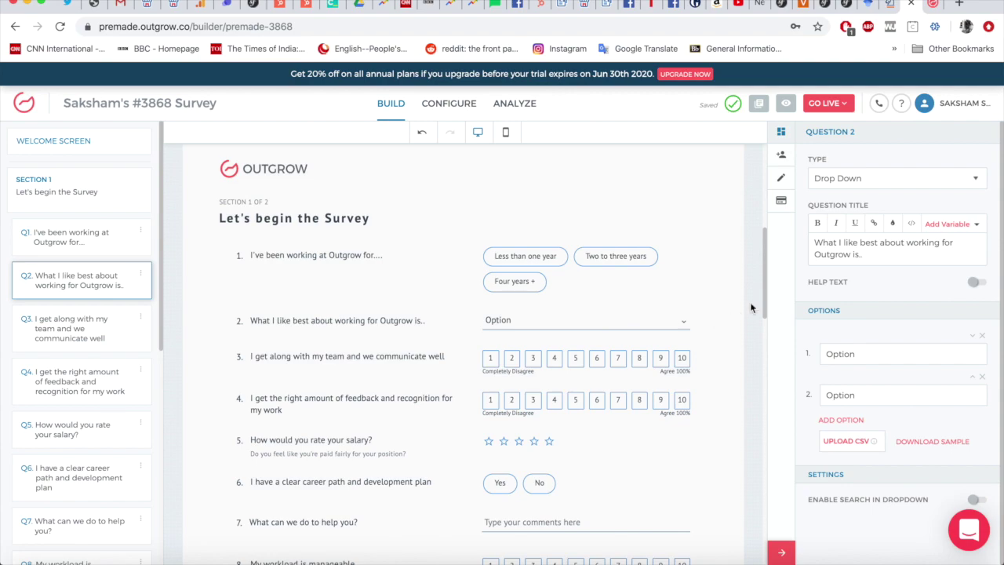
click(879, 177)
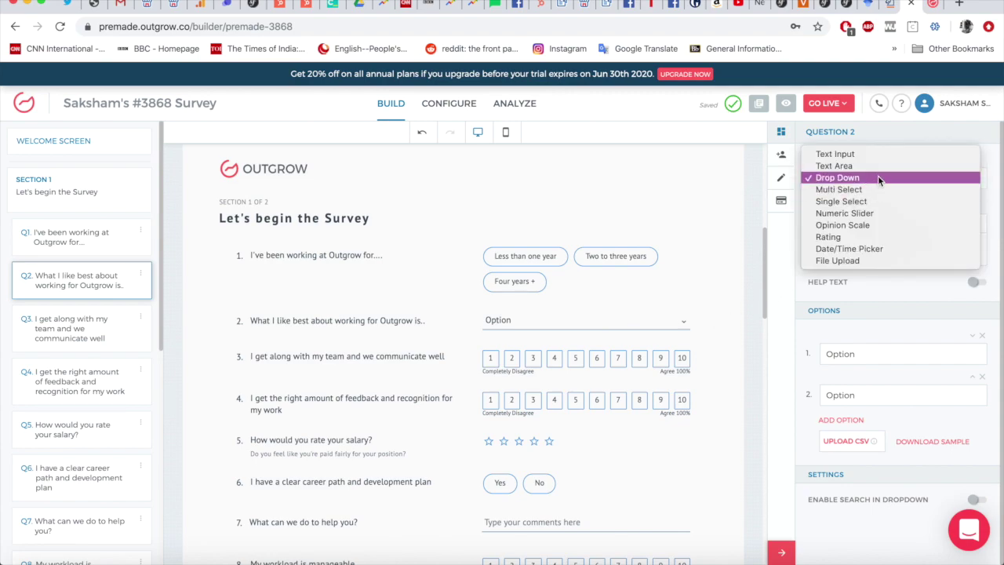
click(897, 155)
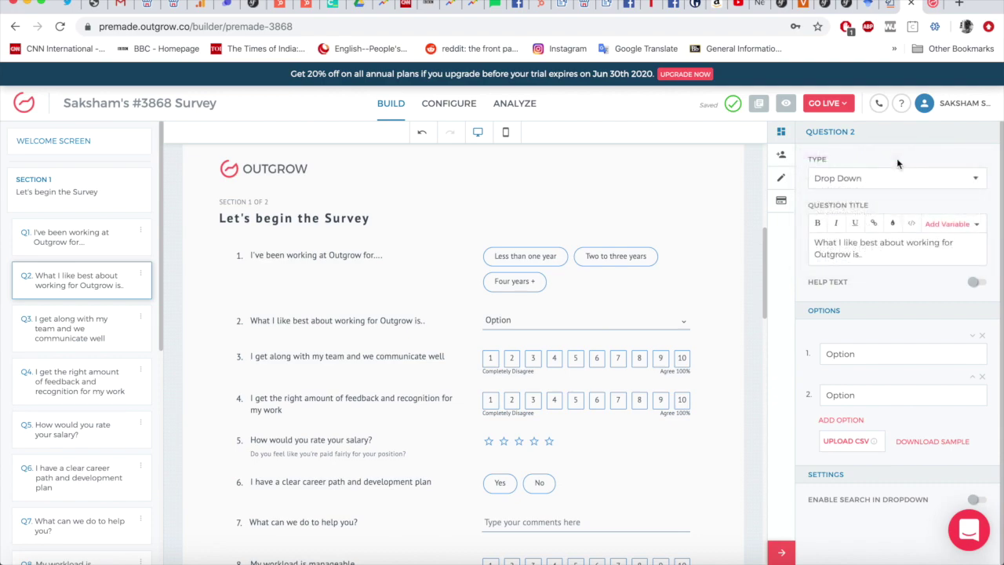
- Try the Numeric Slider type for question 2 and set the type back to Text Input
click(911, 185)
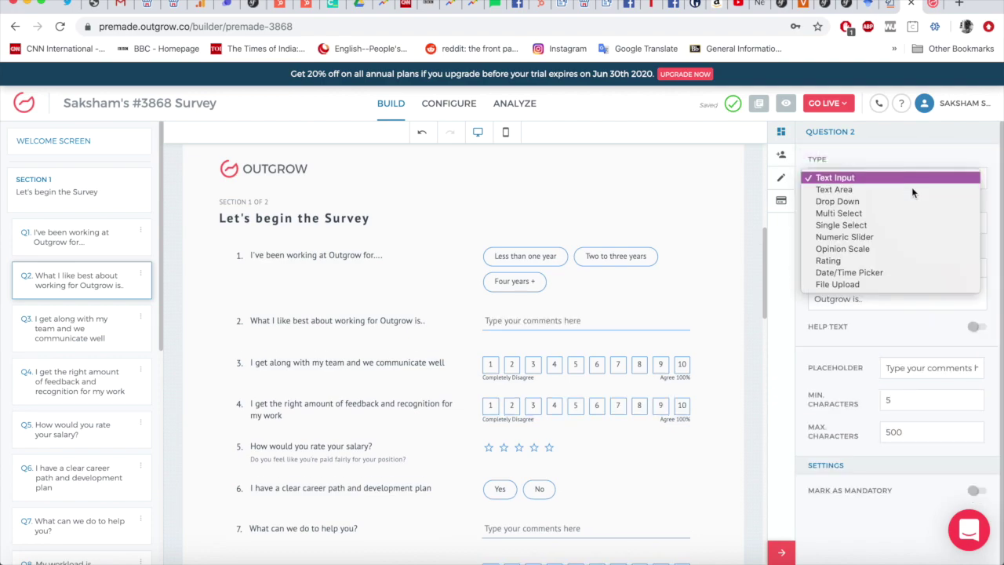
click(897, 236)
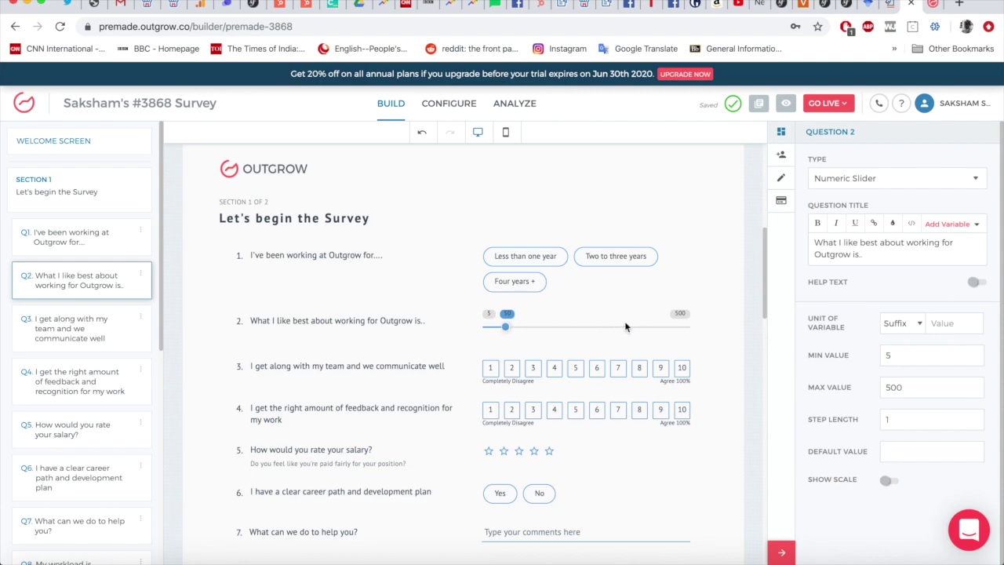
click(845, 176)
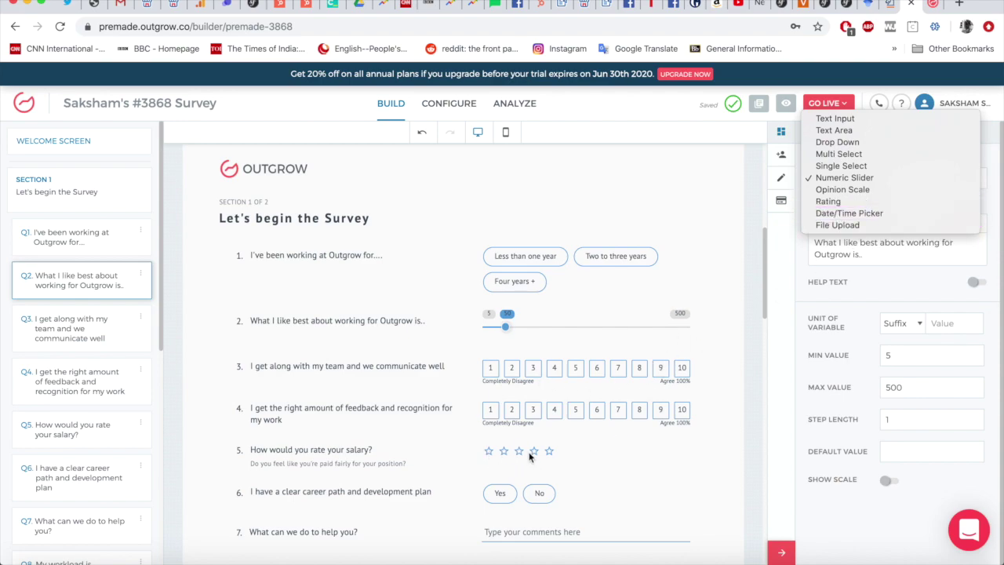
click(872, 122)
- Browse question 5's rating icons, try the cross icon and set the rating icon to the gear shape
click(358, 446)
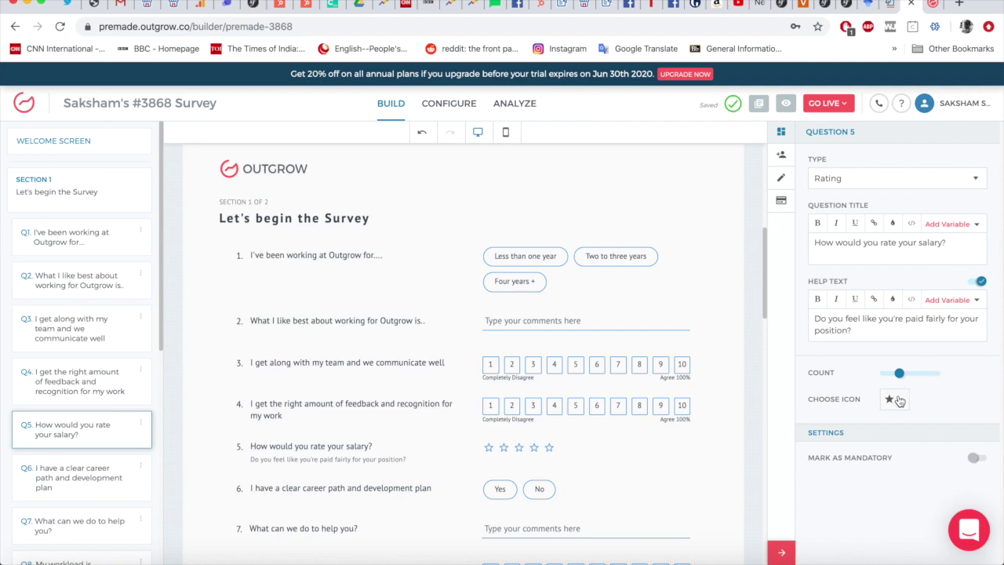
click(896, 399)
scroll(896, 471, down, 2)
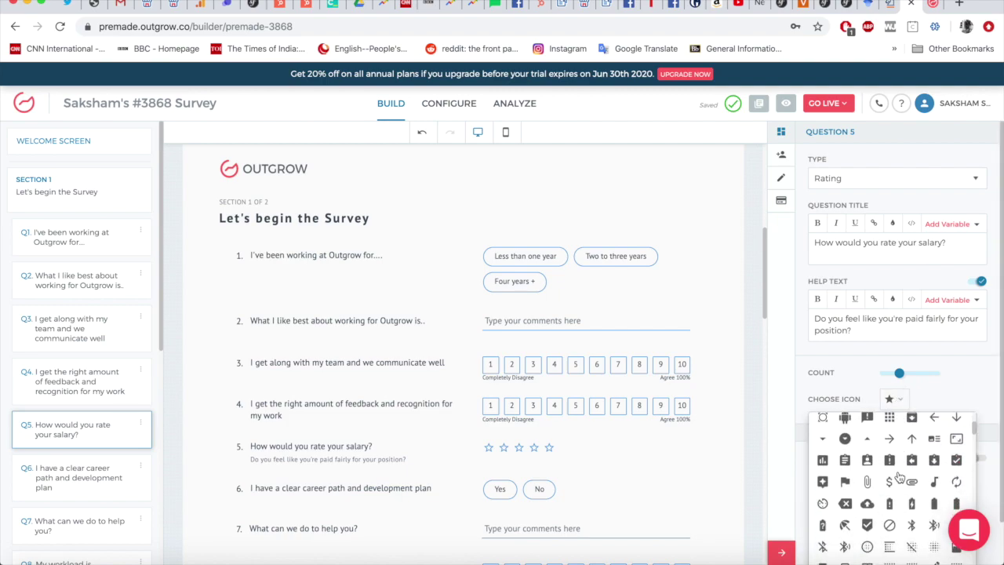
scroll(903, 486, down, 3)
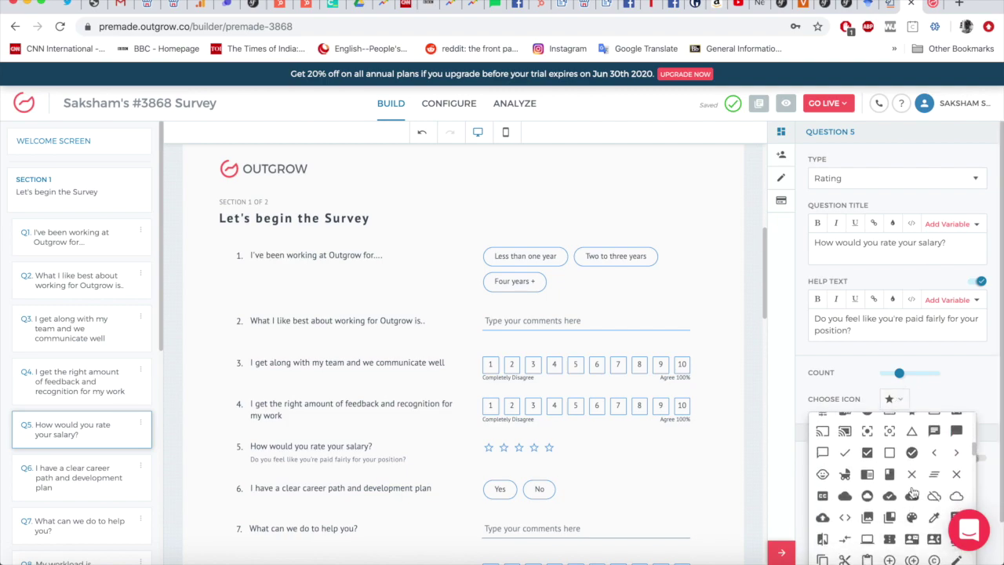
click(912, 471)
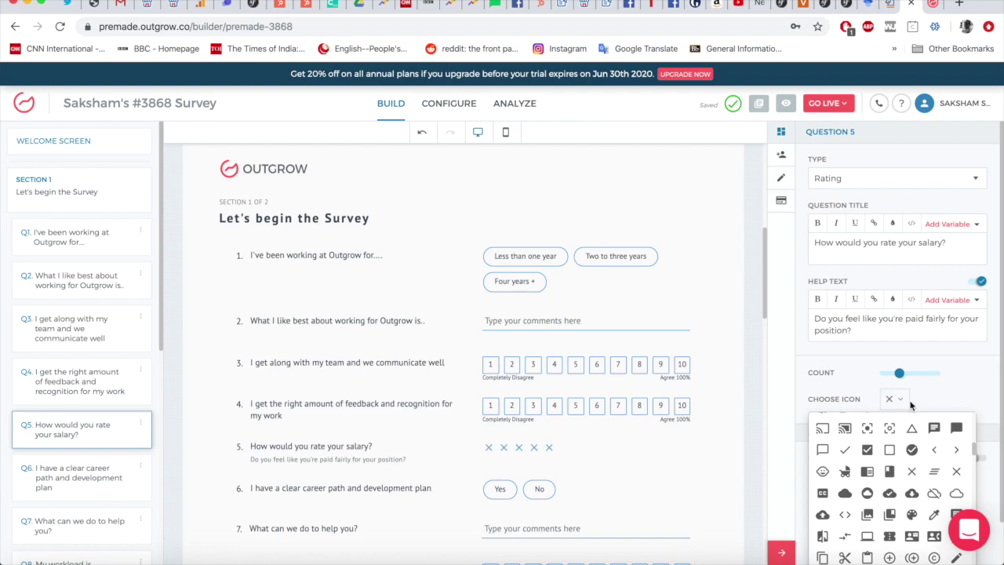
scroll(893, 462, up, 3)
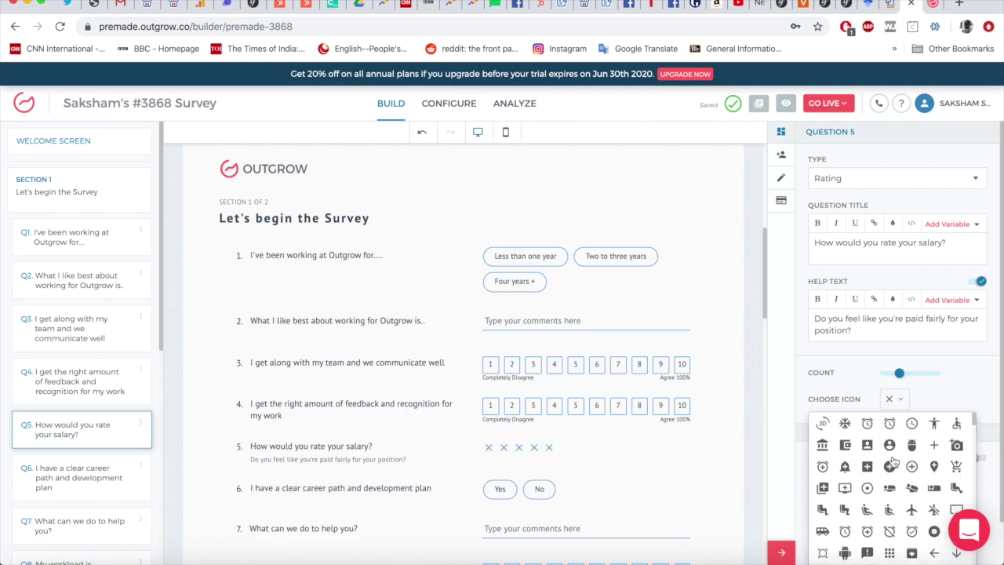
scroll(911, 470, down, 5)
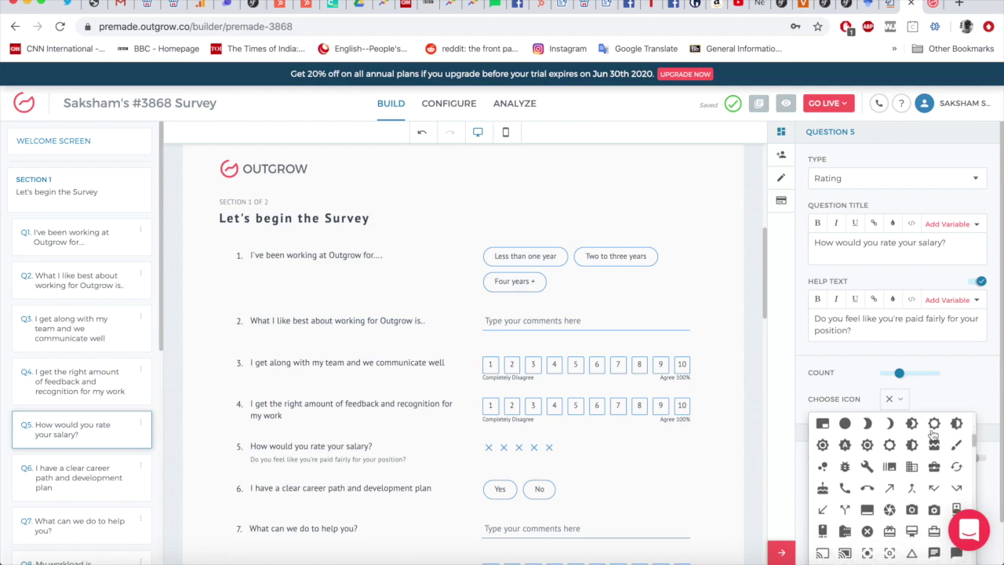
click(934, 424)
scroll(934, 423, down, 5)
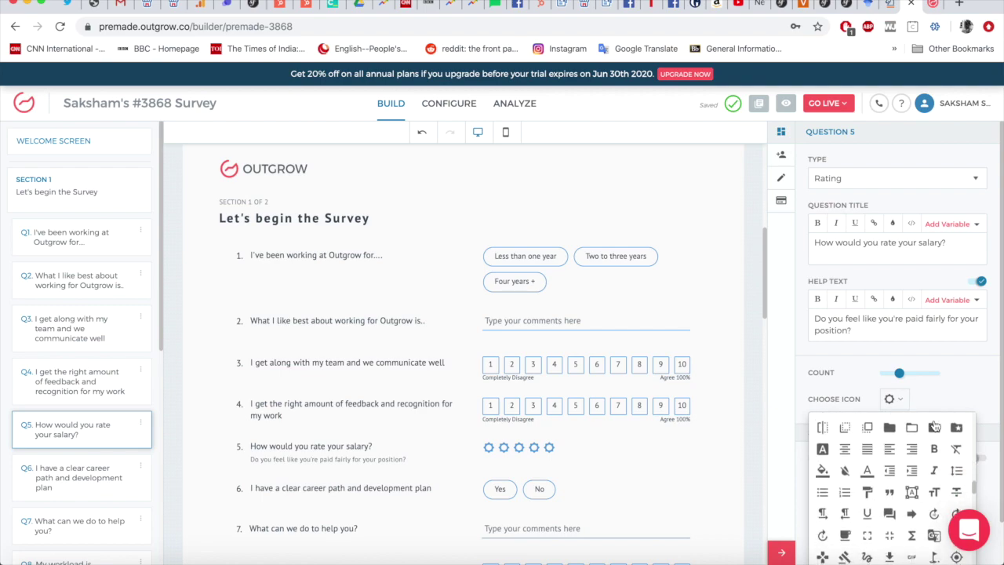
click(978, 368)
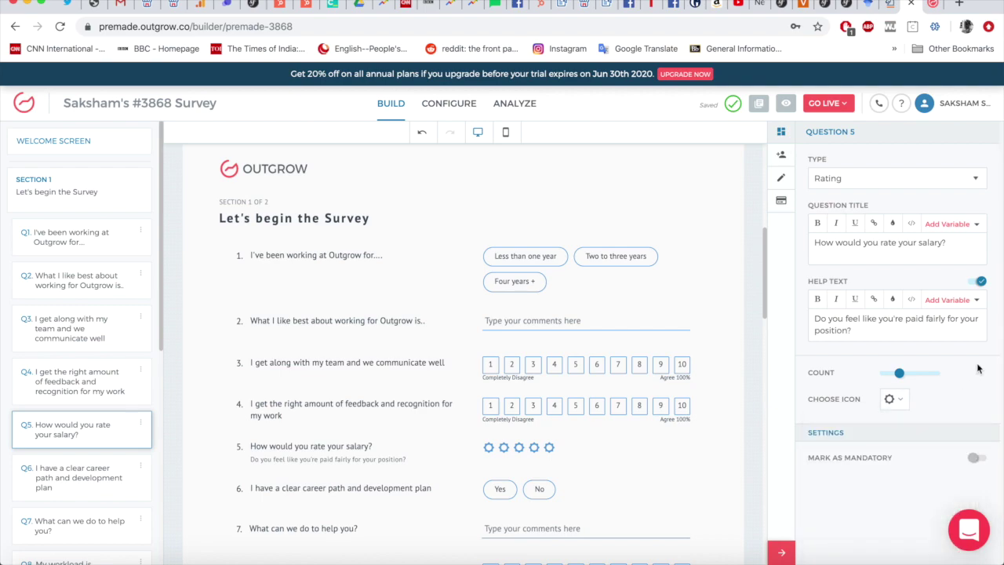
mouse_move(899, 374)
mouse_down()
mouse_move(927, 375)
mouse_move(900, 375)
mouse_up()
- Try the Date/Time Picker and File Upload types for question 3 and restore its type to Opinion Scale
click(848, 182)
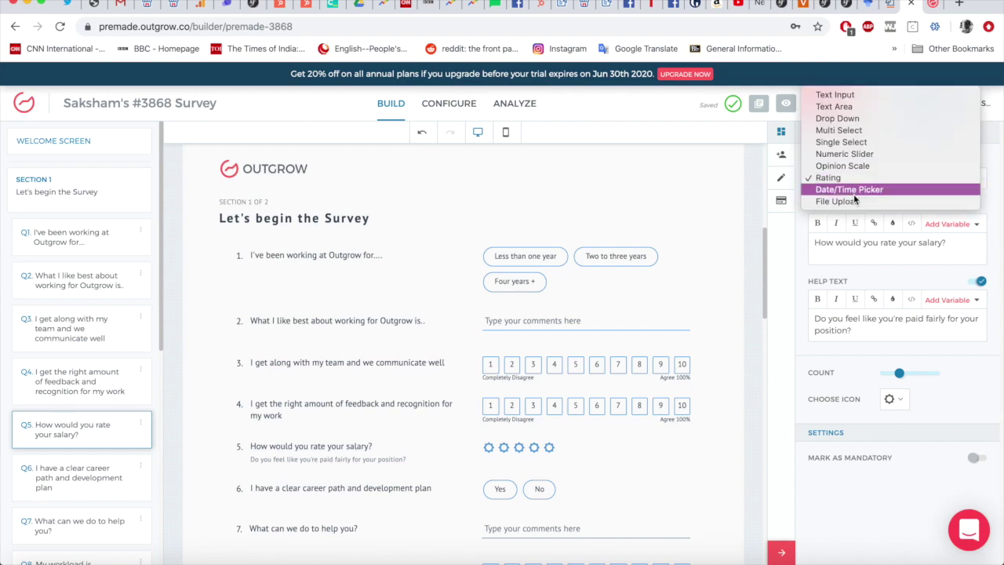
click(394, 362)
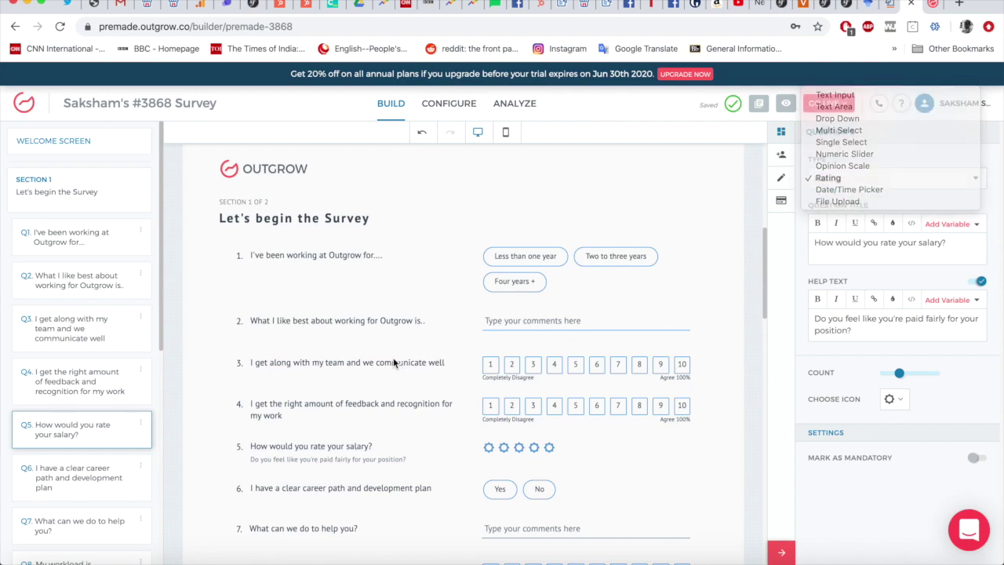
click(404, 362)
click(889, 178)
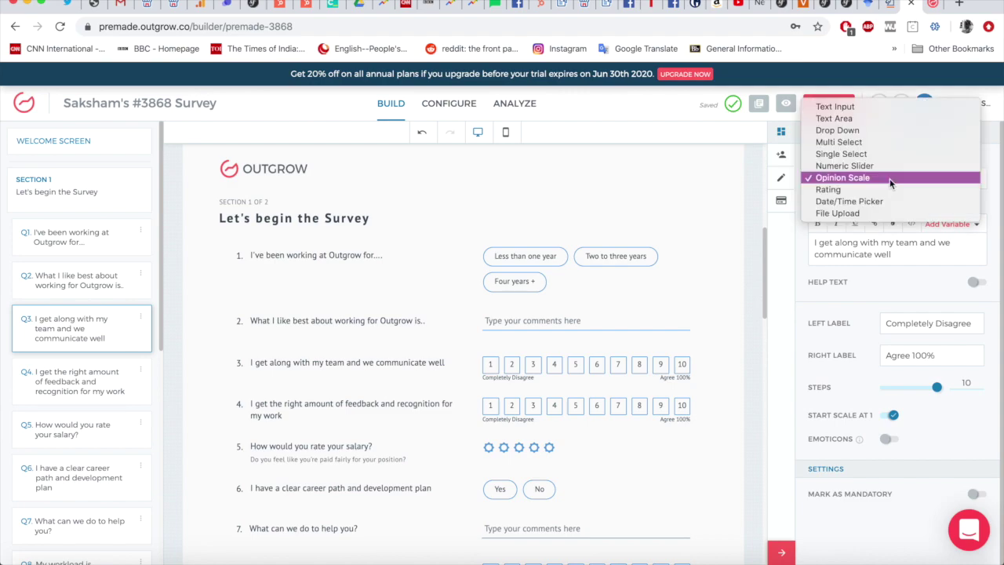
click(891, 201)
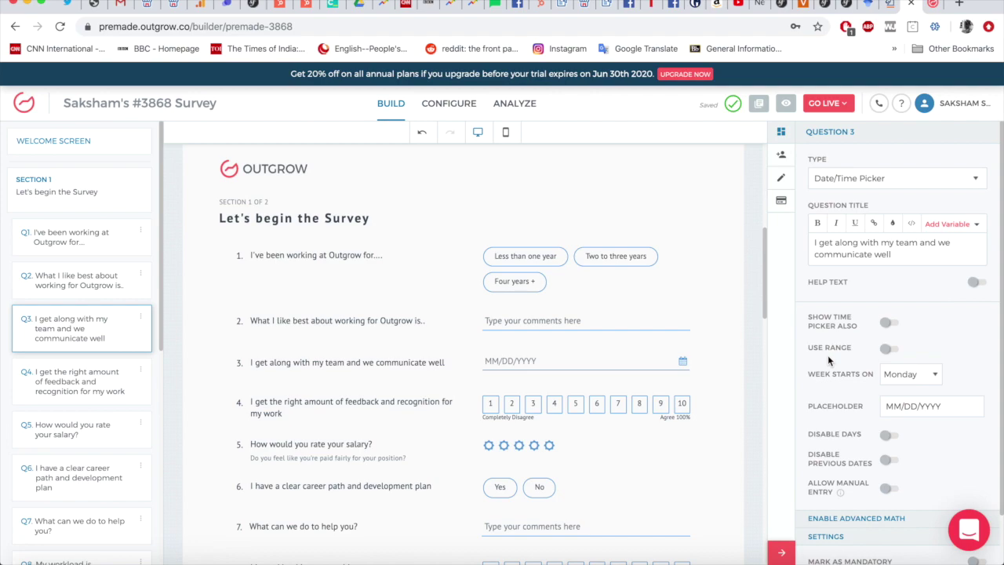
click(899, 184)
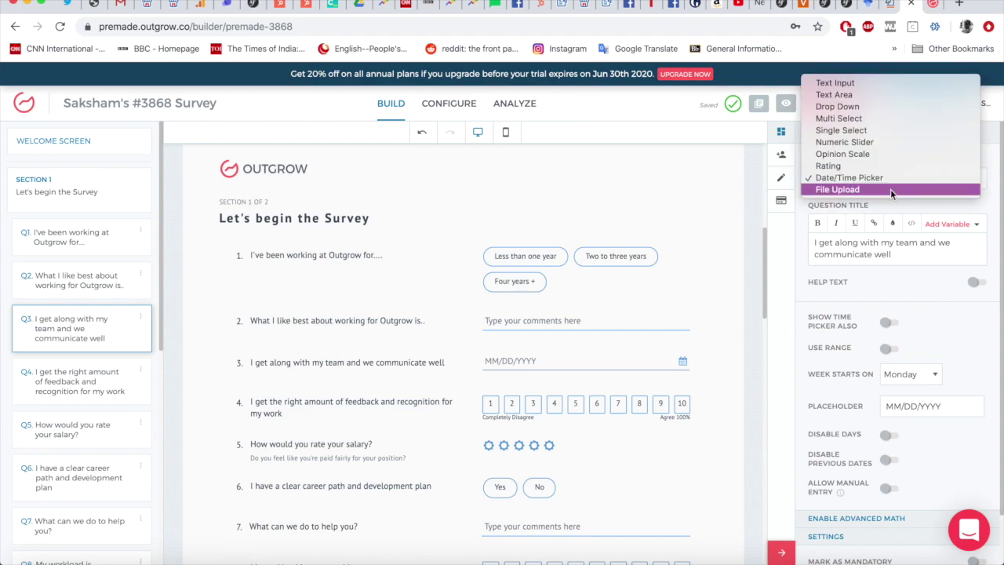
click(891, 189)
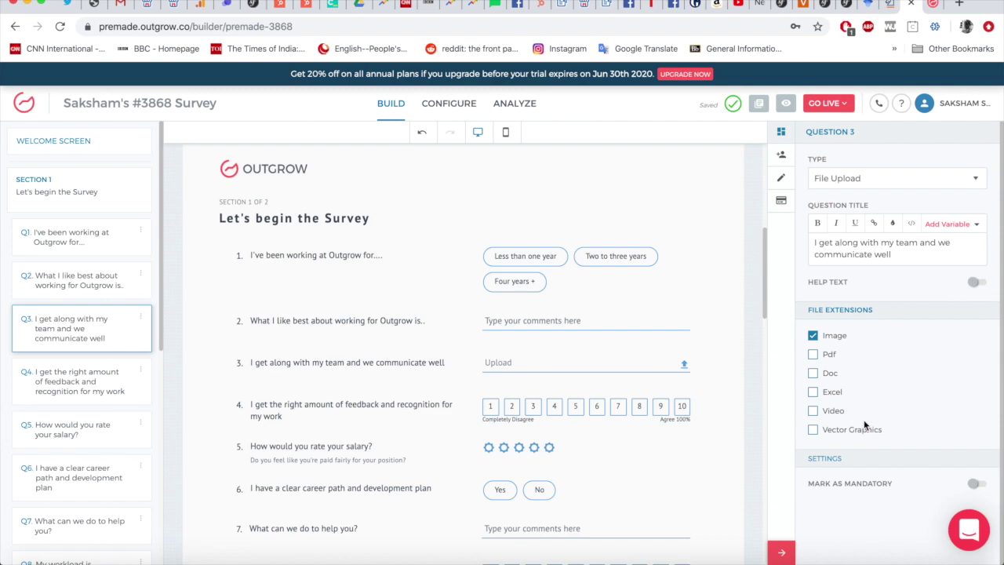
click(848, 185)
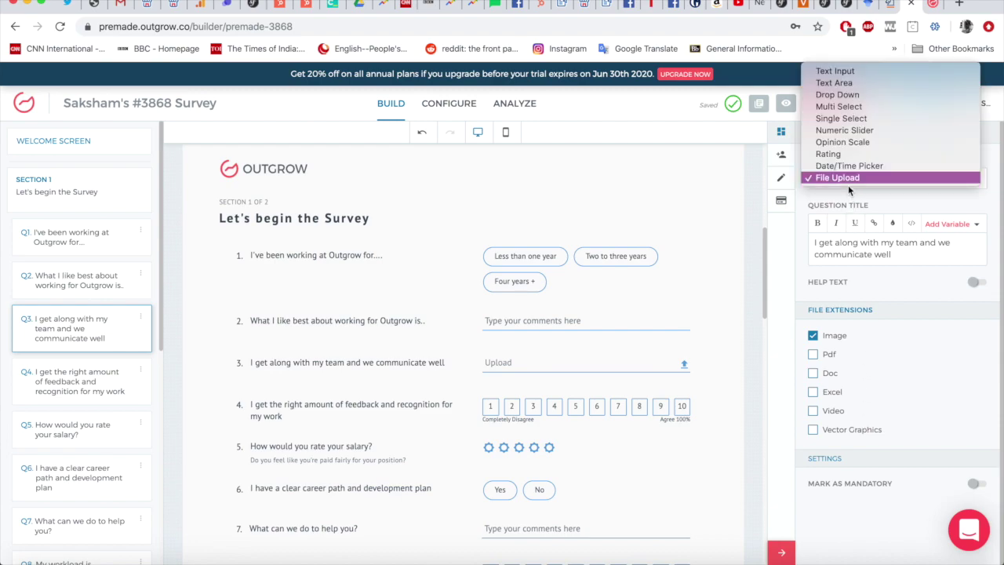
click(852, 143)
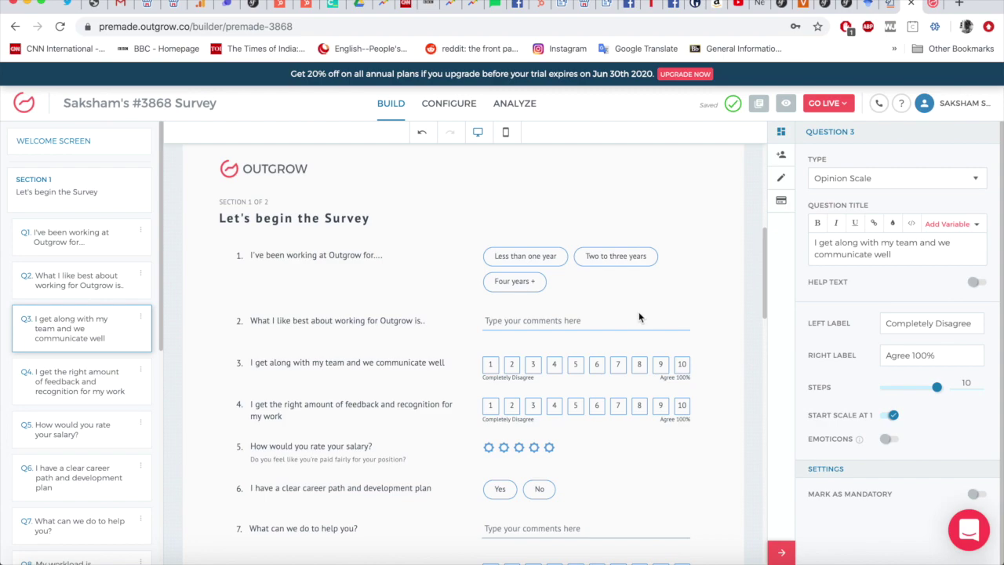
- Review the survey questions in section 1 and open that section's properties
scroll(698, 287, up, 2)
scroll(699, 287, down, 3)
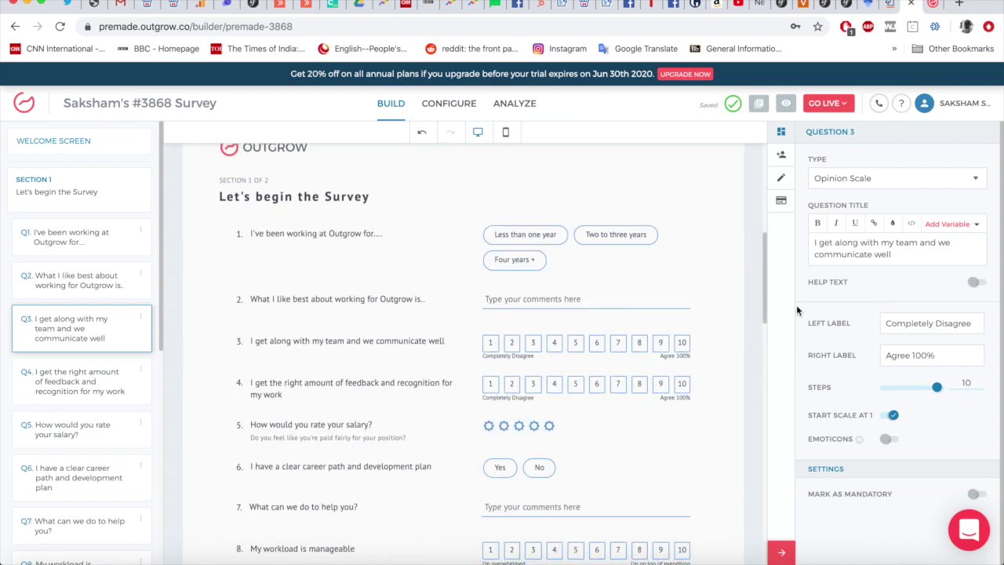
scroll(426, 351, down, 5)
scroll(426, 351, up, 3)
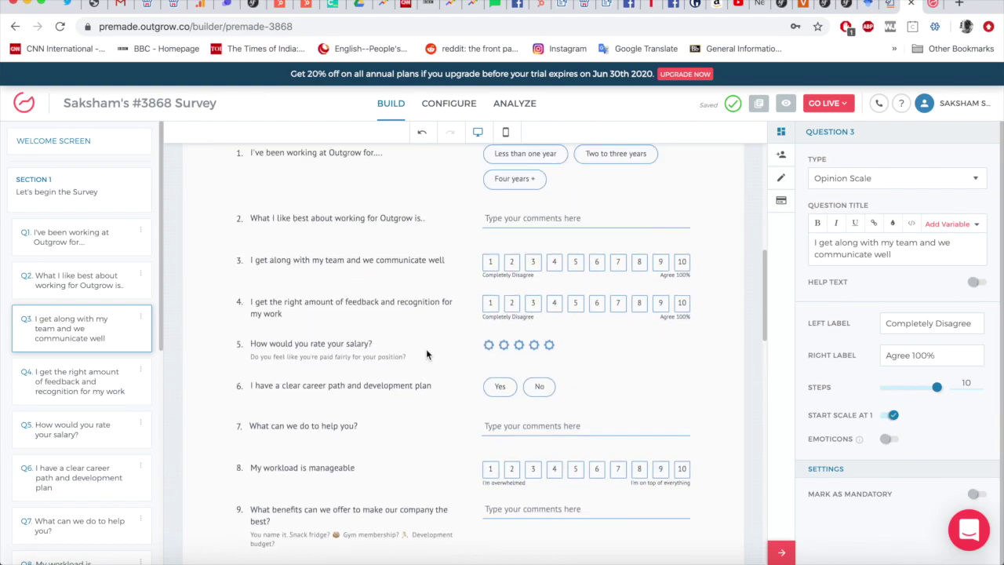
scroll(93, 189, up, 1)
click(94, 189)
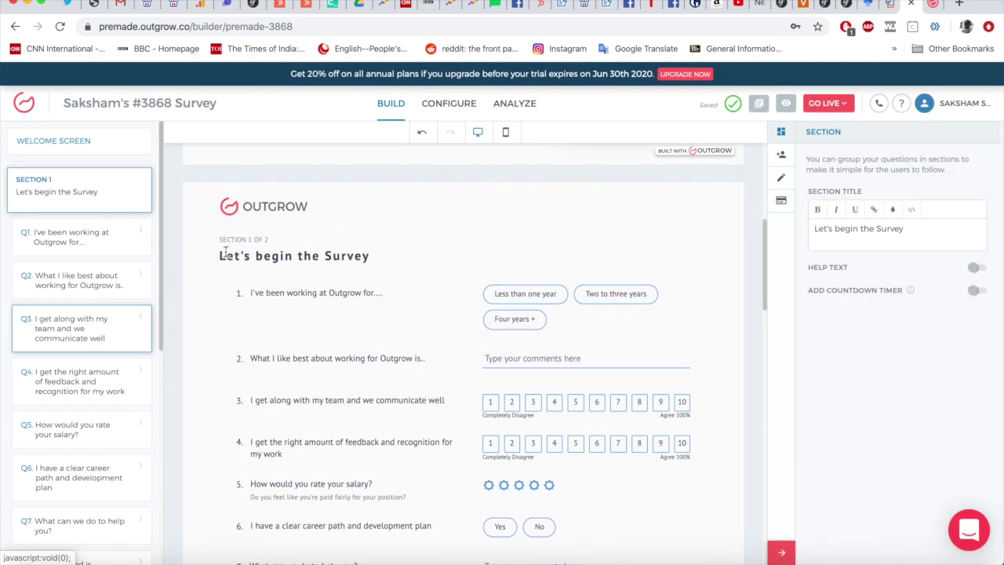
- Open the properties of the "Almost Done!" lead generation form and check where the form can be placed in the survey
scroll(340, 239, down, 8)
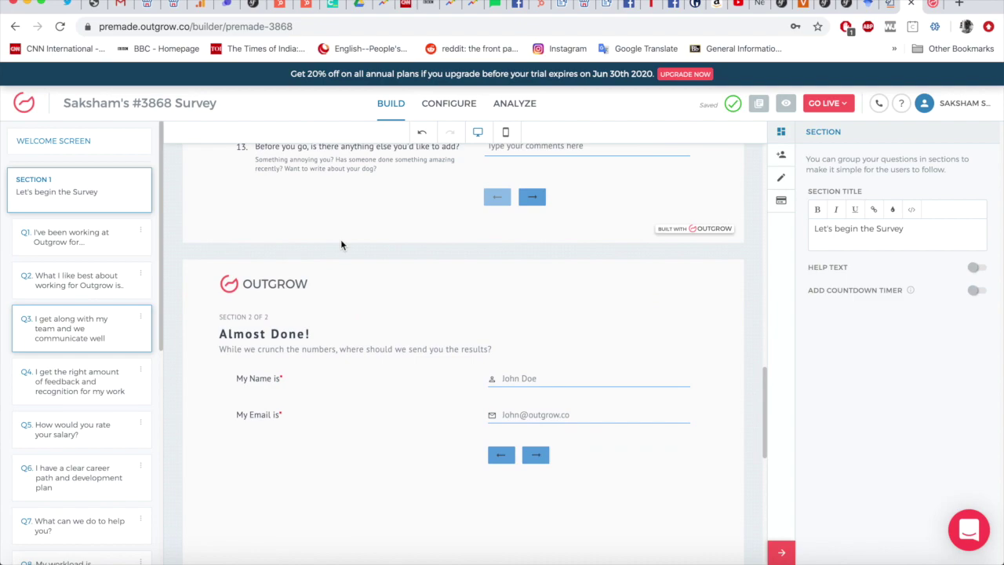
scroll(379, 312, down, 5)
scroll(379, 312, up, 4)
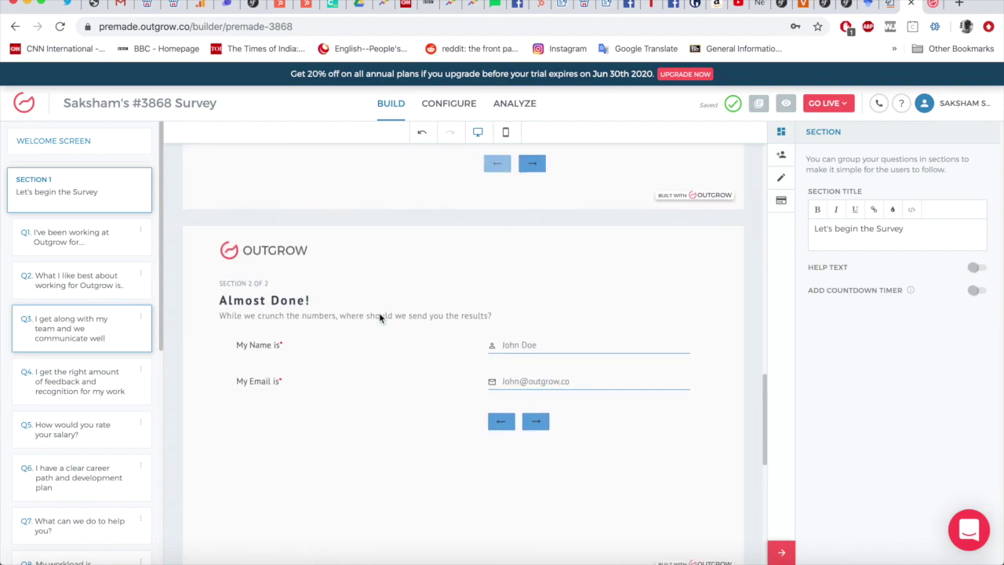
scroll(379, 312, down, 2)
scroll(379, 318, up, 3)
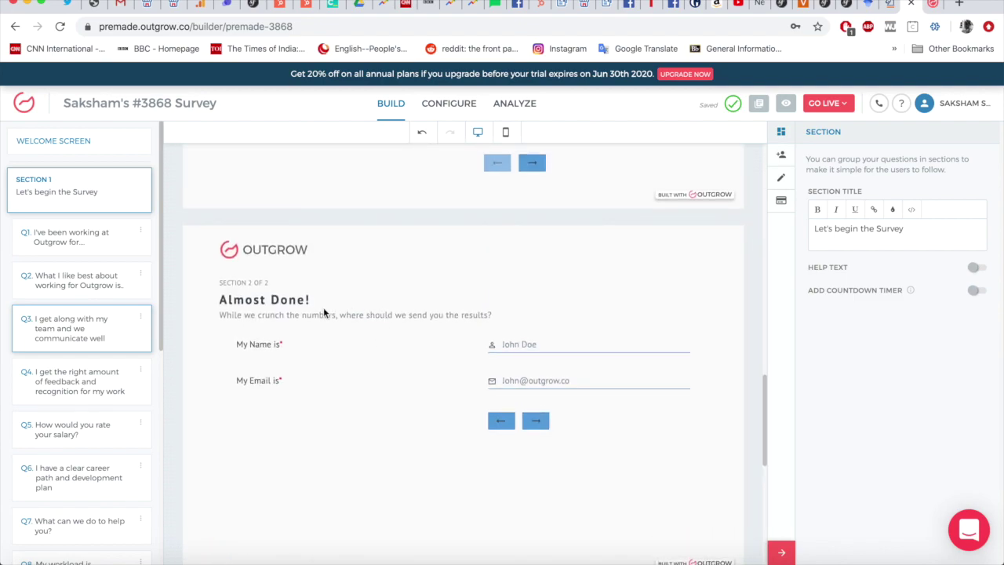
click(328, 313)
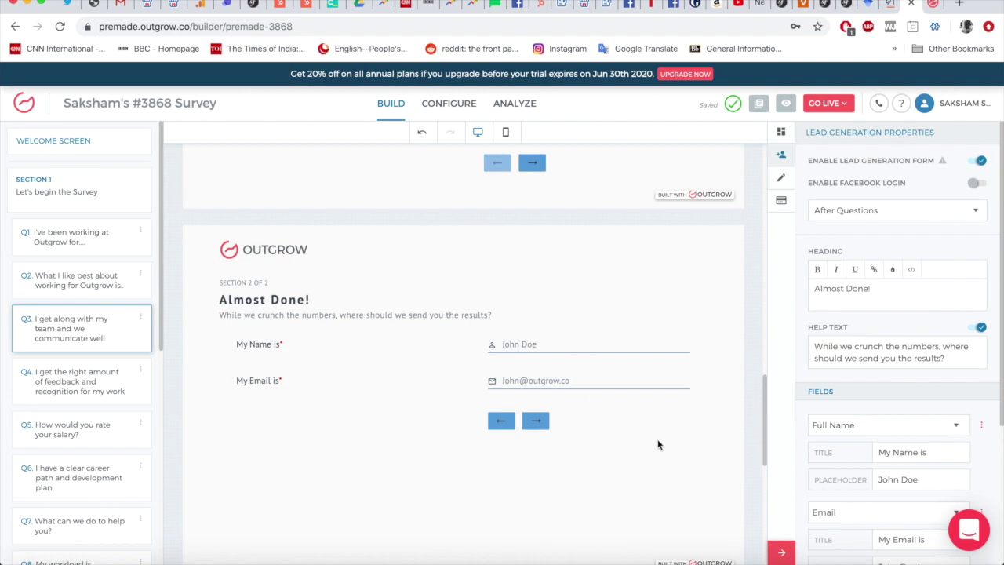
click(925, 203)
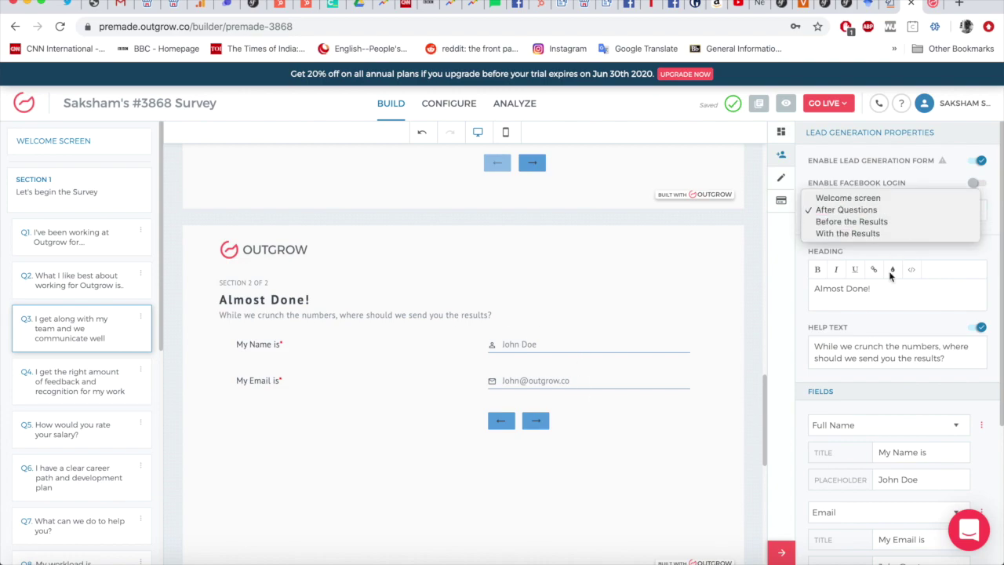
click(930, 250)
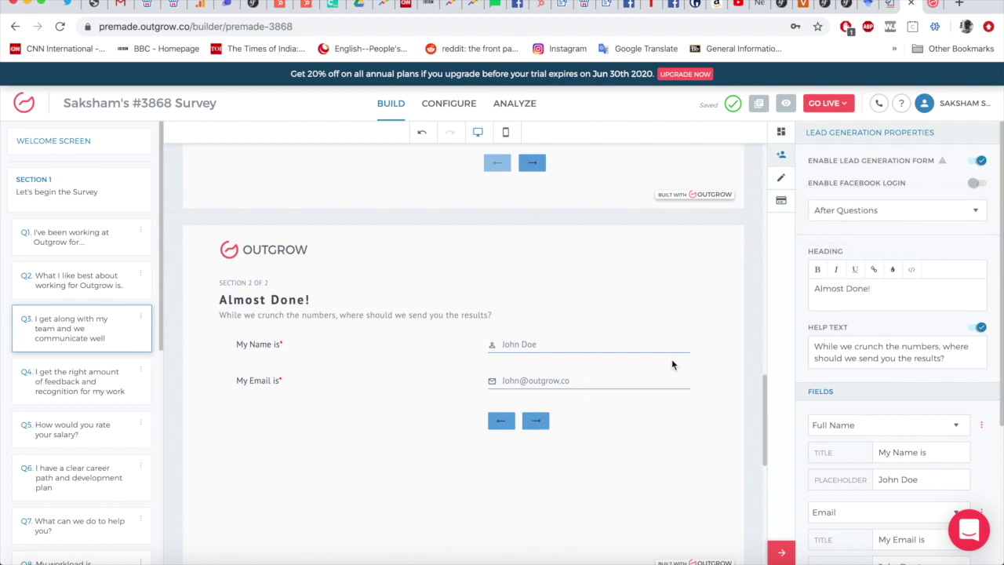
- Compare the lead form with the thank you page and open the thank you page's properties
scroll(672, 364, down, 5)
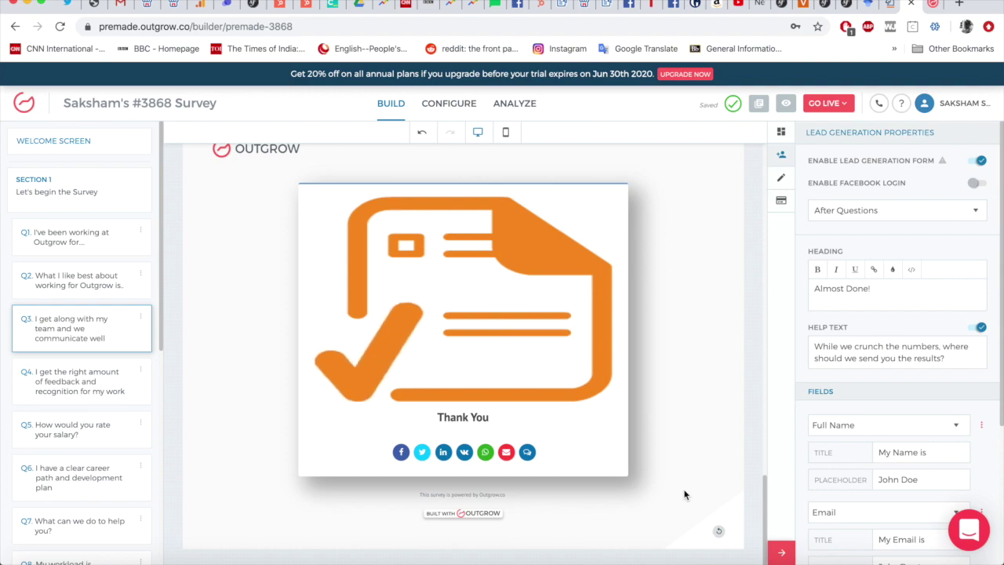
scroll(635, 169, up, 5)
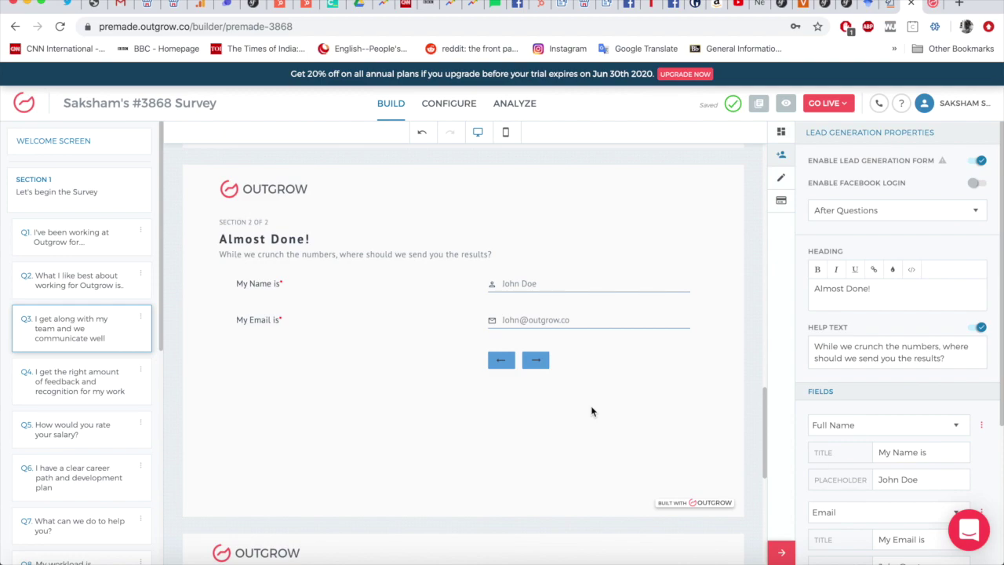
scroll(591, 409, down, 5)
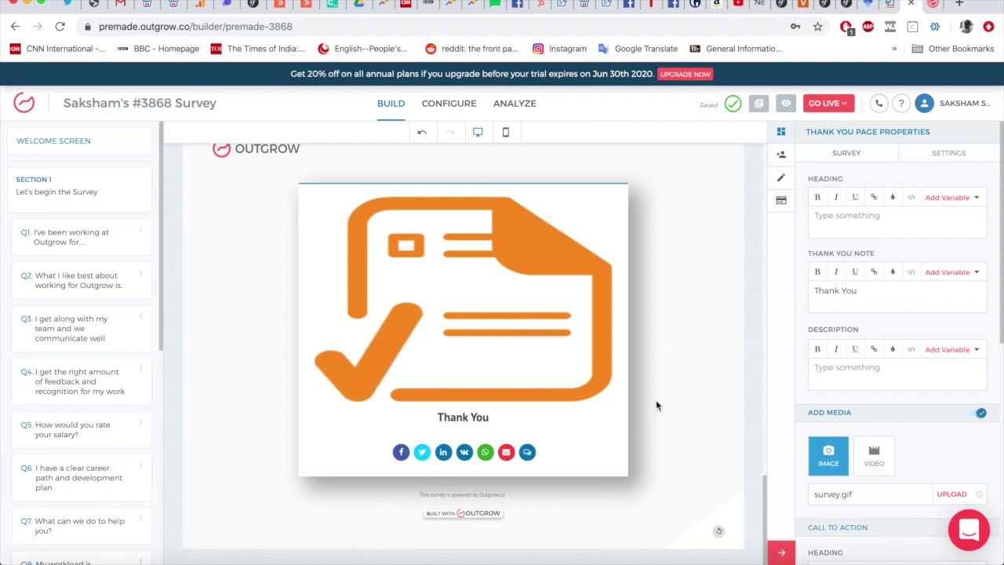
- Examine the survey's display settings, including palettes, background image, font, logo branding, question numbering and layout
click(781, 177)
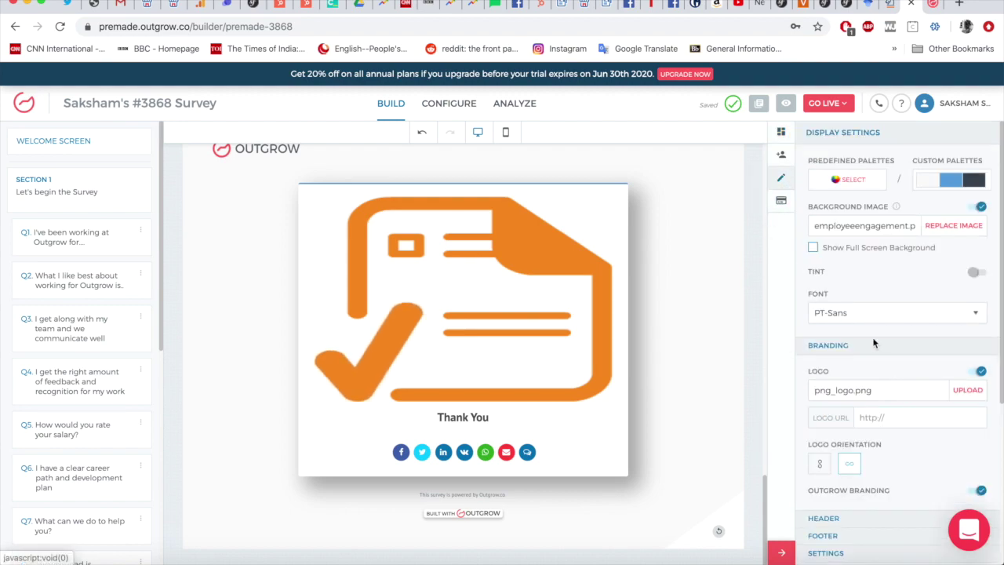
scroll(863, 341, down, 5)
scroll(874, 342, down, 1)
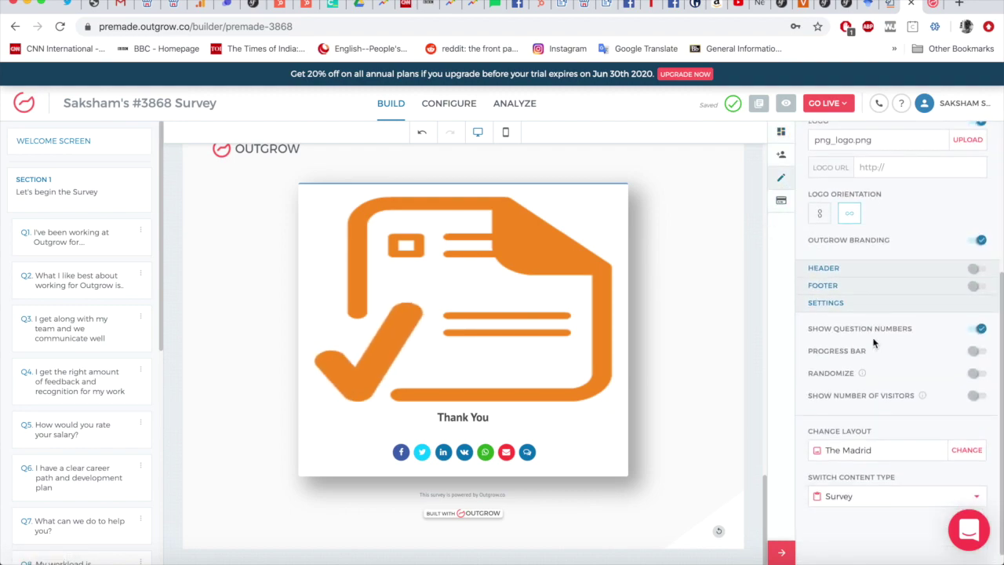
scroll(874, 341, up, 4)
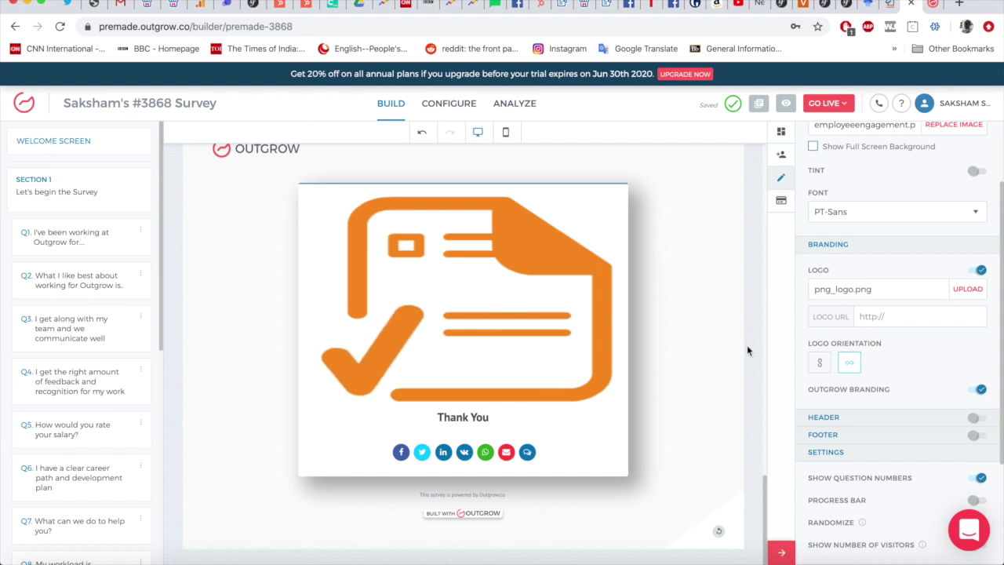
scroll(850, 369, up, 1)
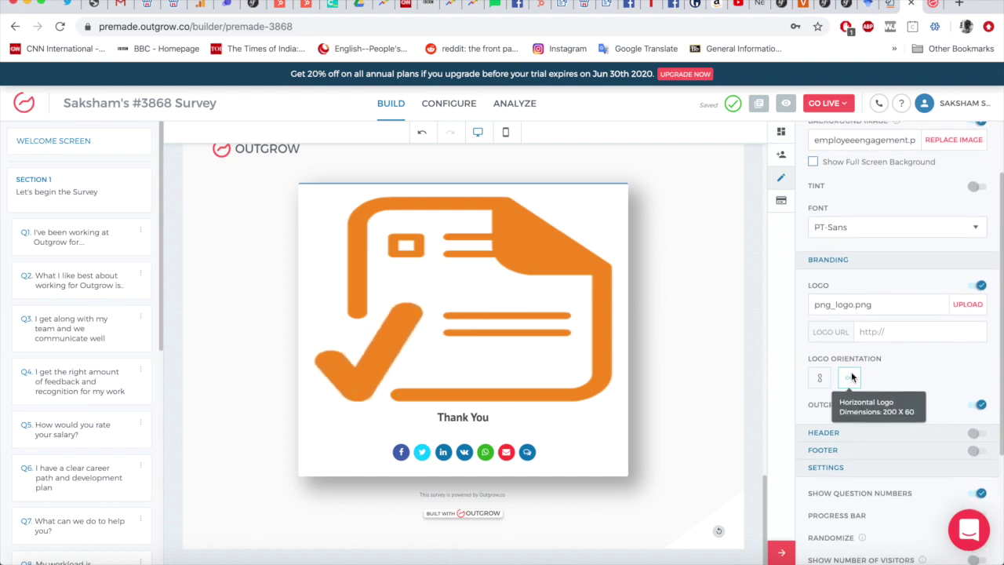
scroll(928, 435, down, 4)
scroll(928, 435, up, 6)
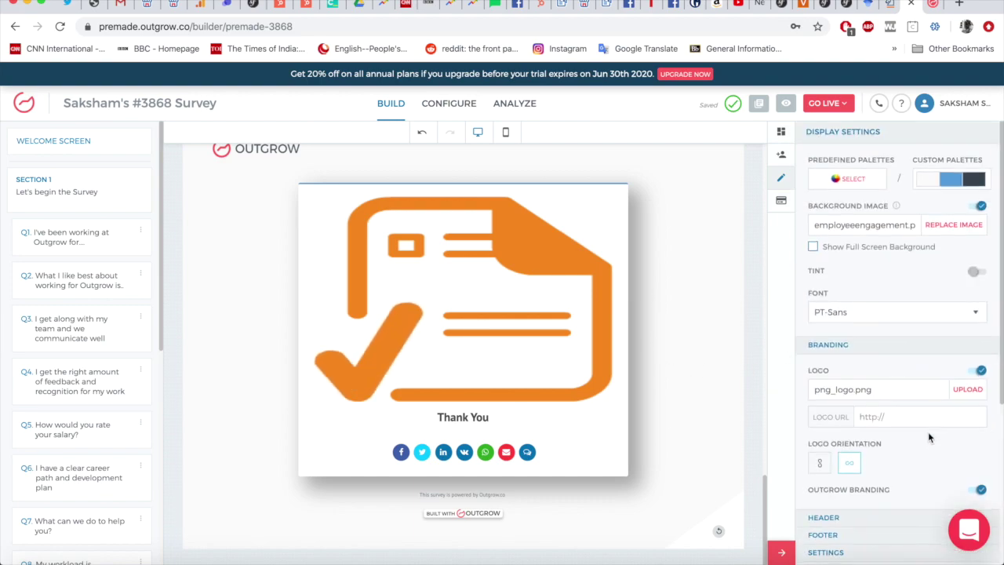
- Enable the option to subscribe to social feeds in the thank you page's call to action
click(506, 353)
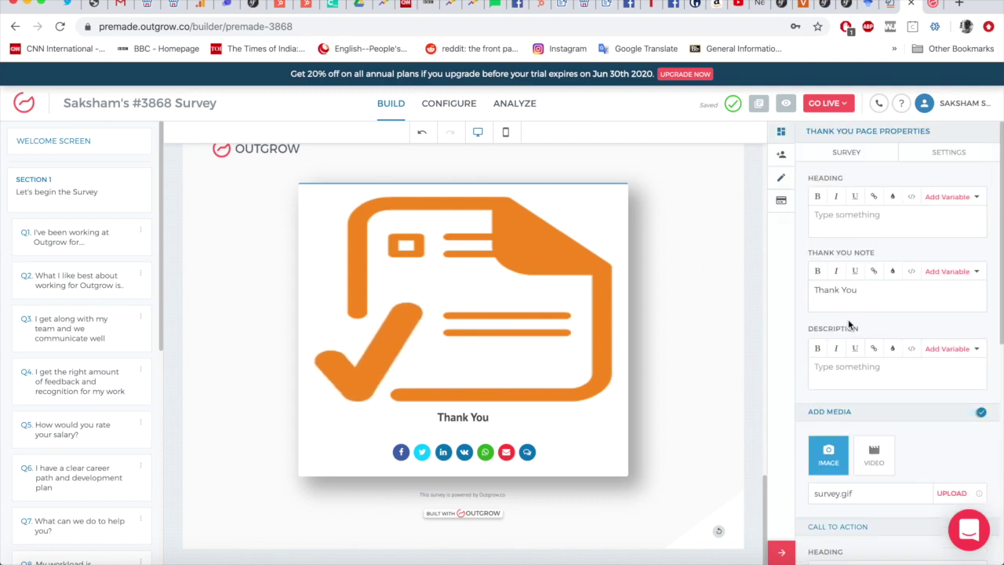
scroll(845, 324, down, 5)
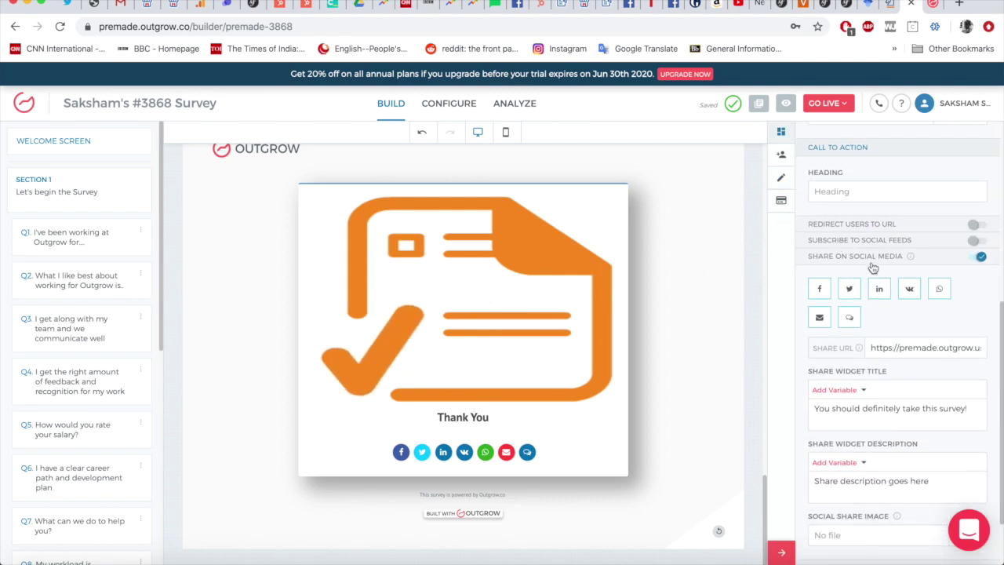
scroll(842, 265, down, 2)
scroll(842, 265, up, 1)
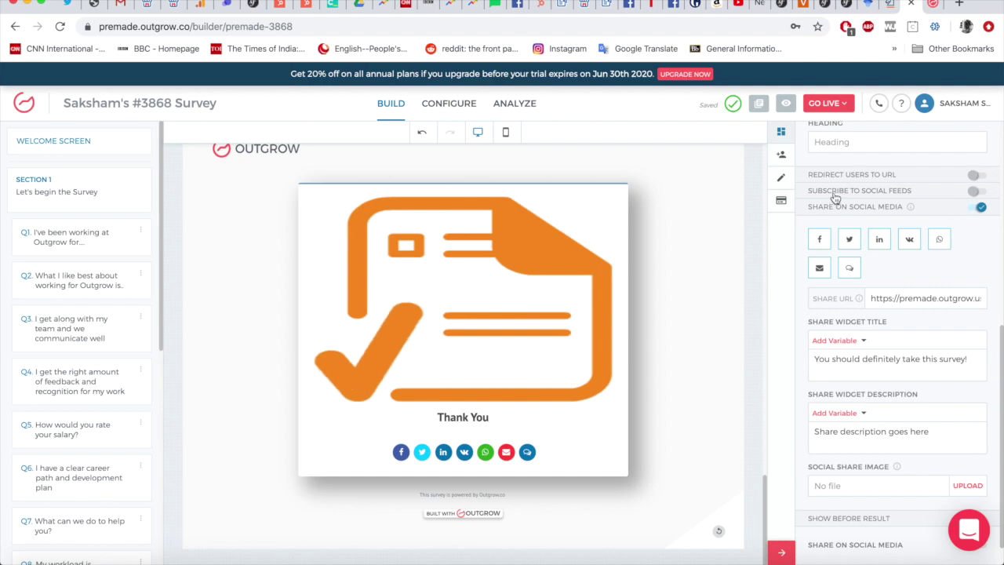
click(976, 193)
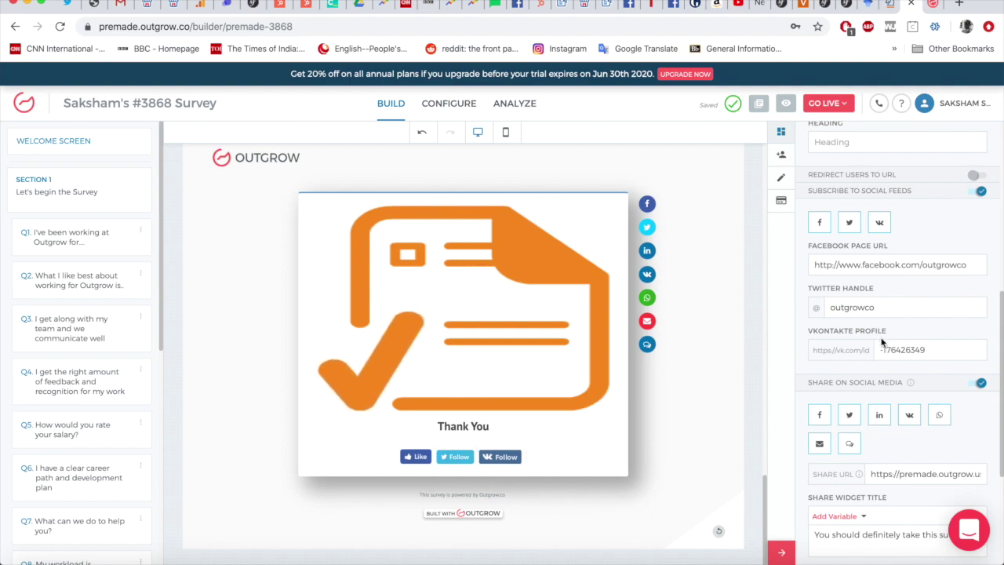
- Examine the thank you page's disclaimer and start-over settings, then review its text, media and call-to-action properties
click(463, 494)
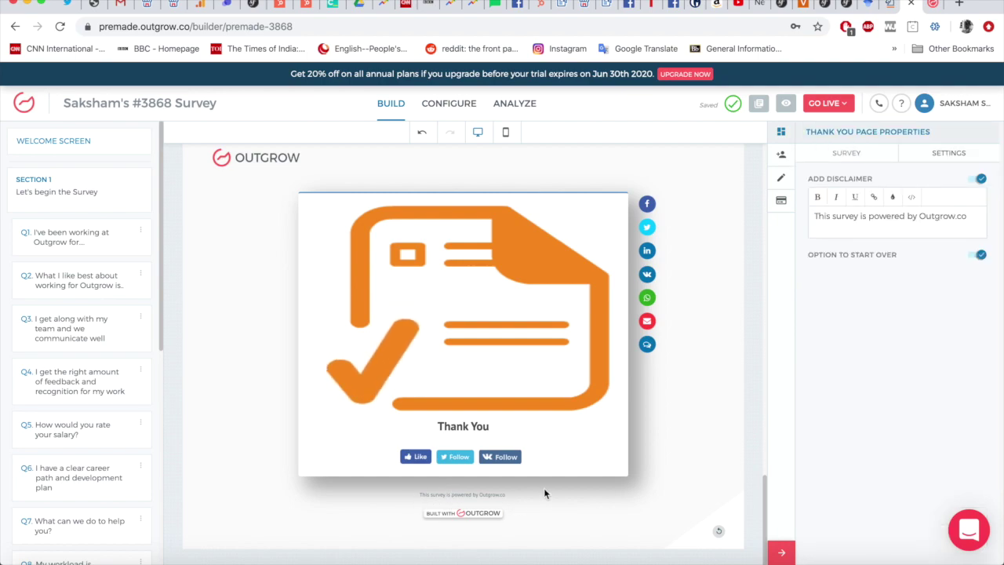
click(489, 318)
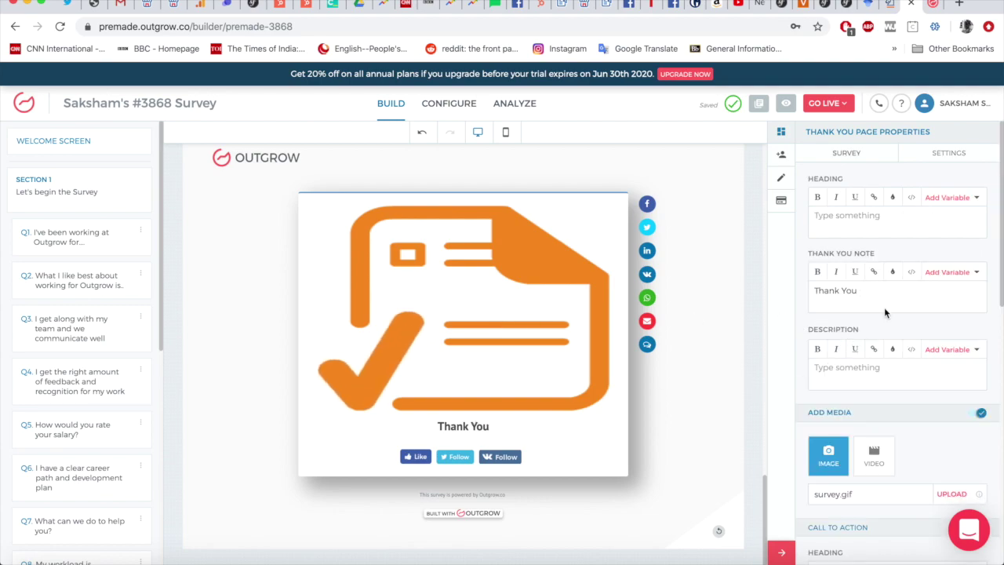
click(873, 380)
scroll(100, 357, down, 5)
scroll(100, 357, up, 5)
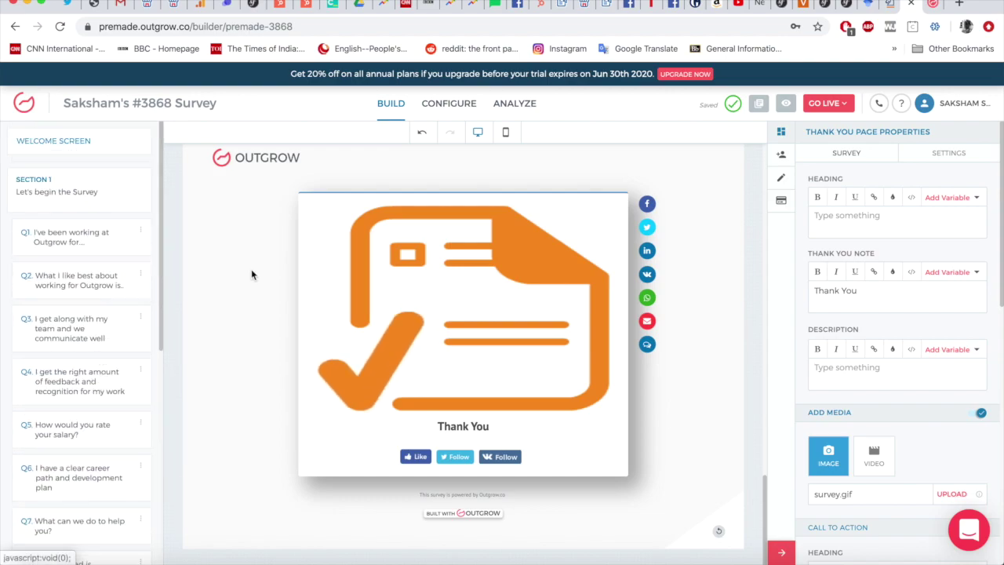
- Check question 1's properties and the element types that can be added to the survey, then return to the thank you page
click(100, 241)
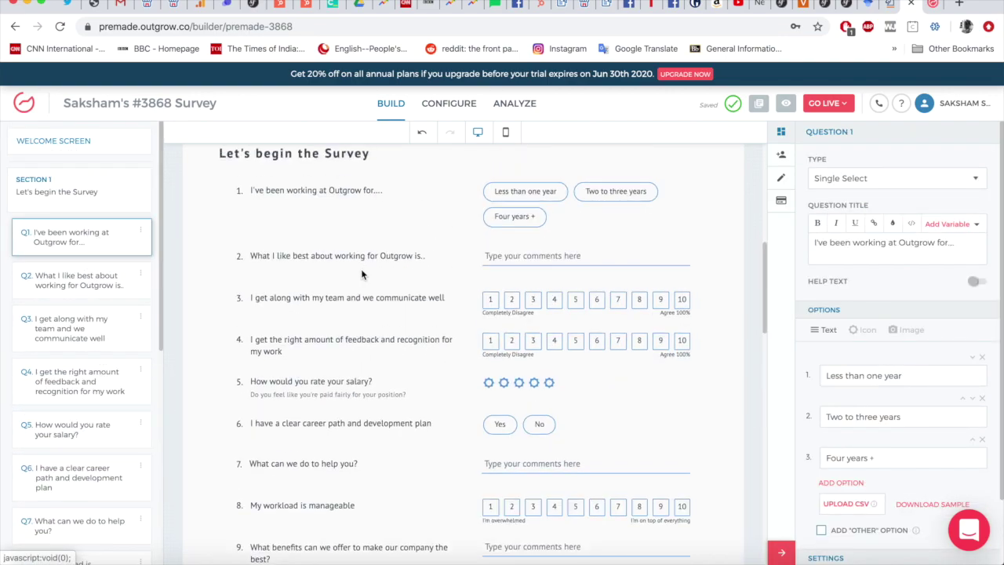
click(141, 318)
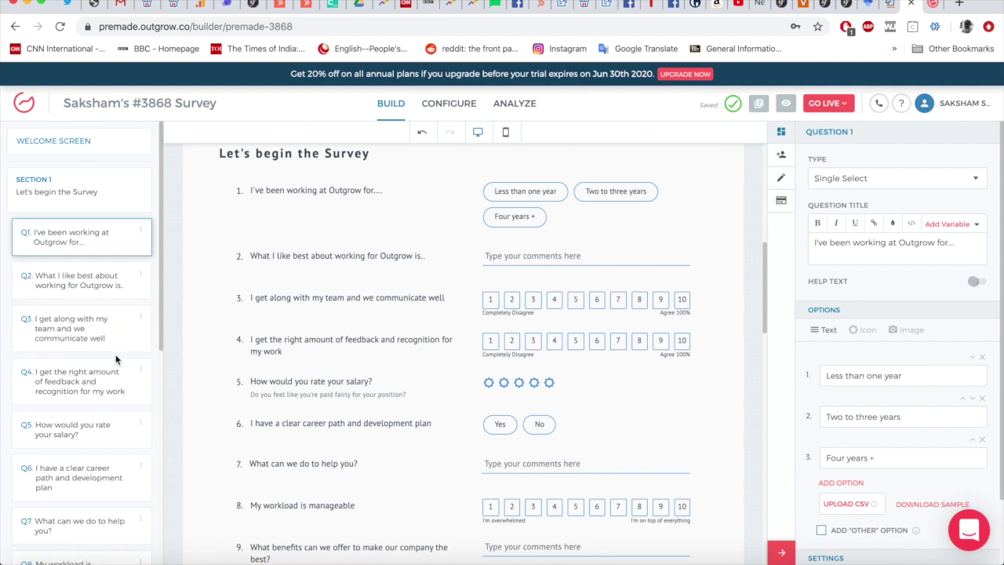
scroll(124, 357, down, 5)
click(84, 502)
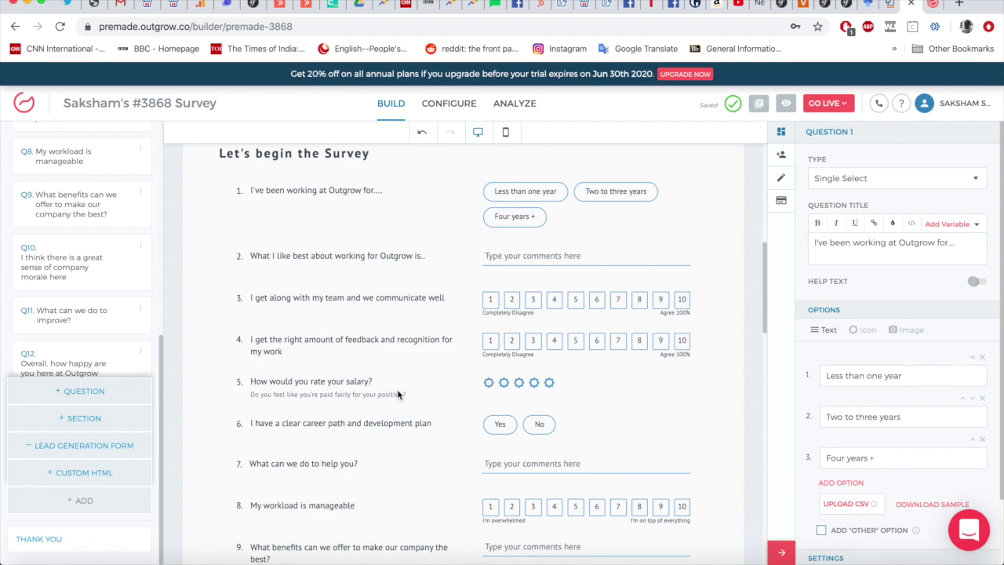
click(51, 539)
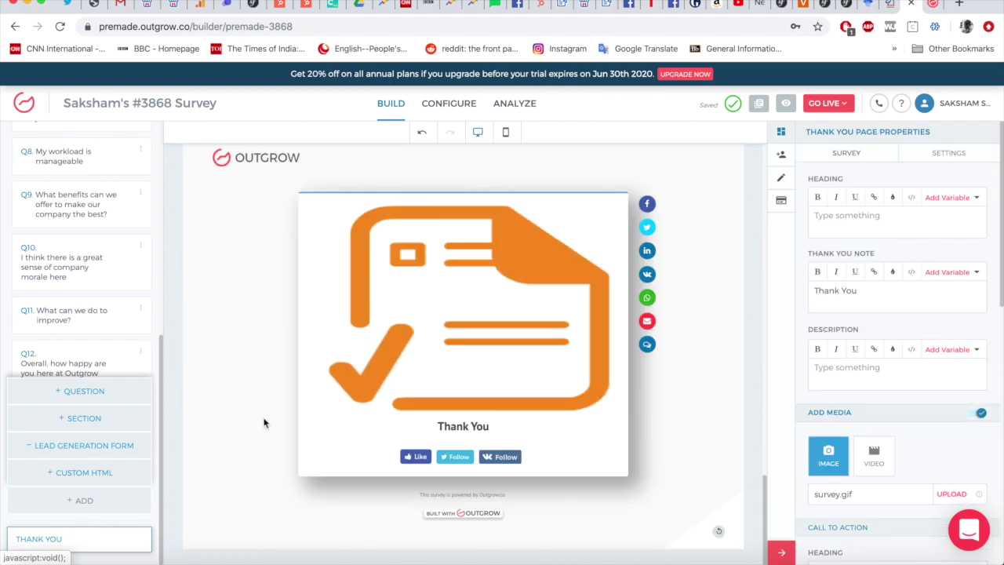
click(166, 338)
- Open the welcome screen's properties and inspect its logo upload sources and logo orientation options
scroll(340, 297, up, 15)
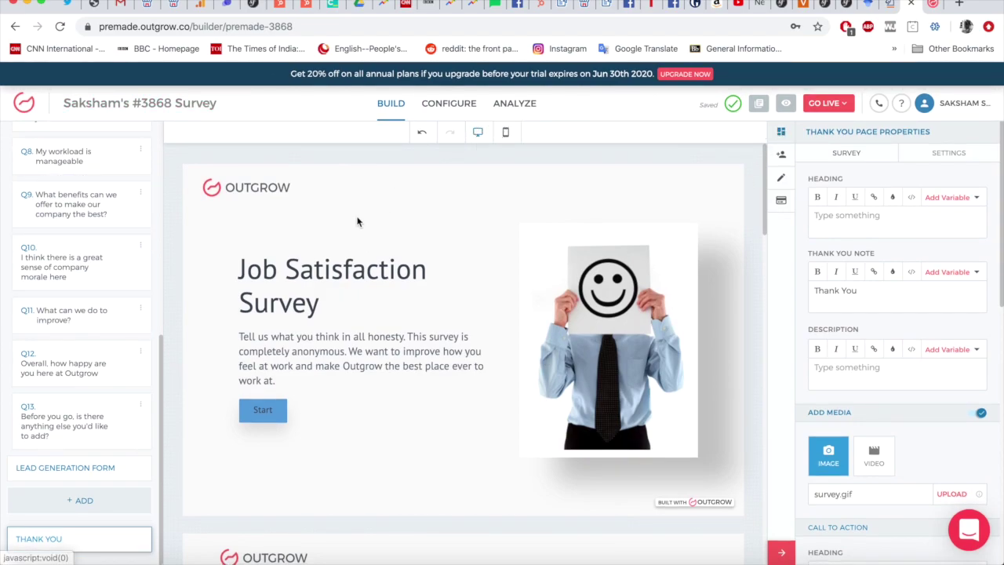
click(276, 188)
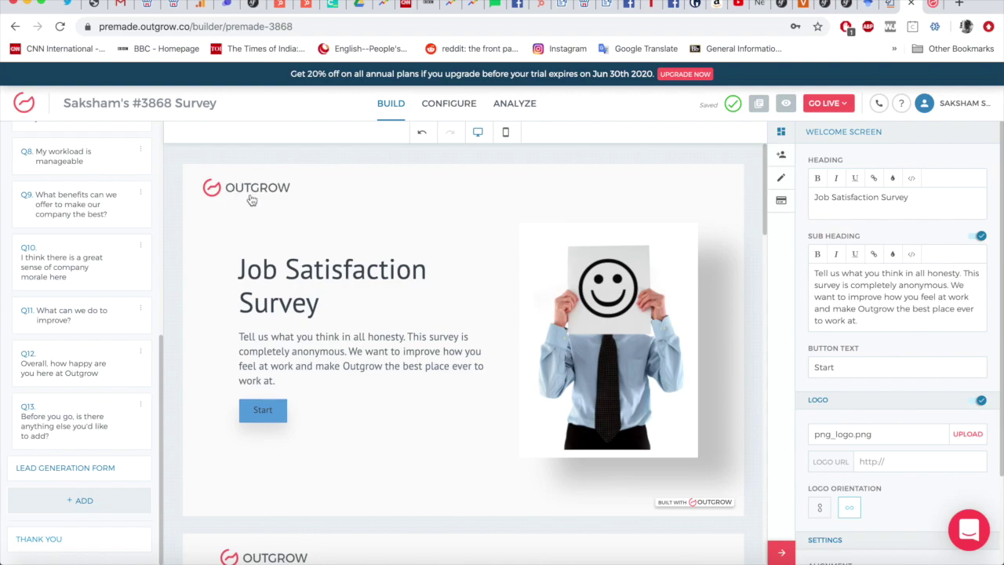
scroll(943, 277, down, 3)
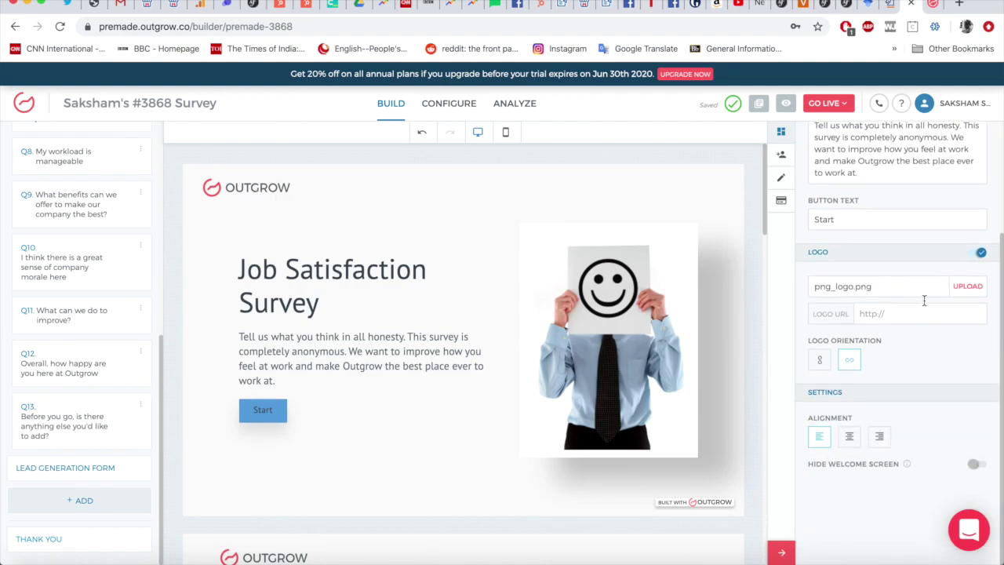
click(967, 287)
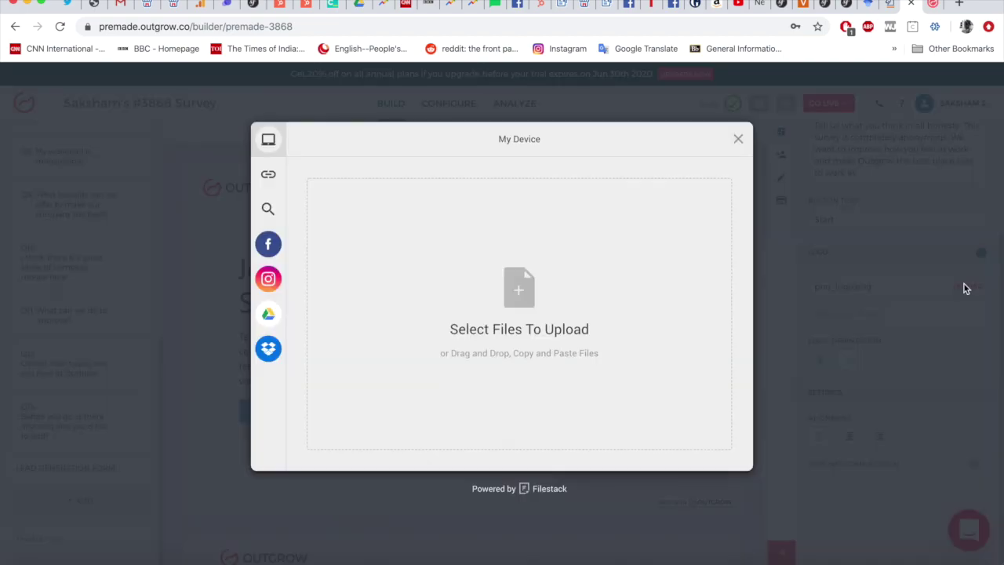
click(739, 140)
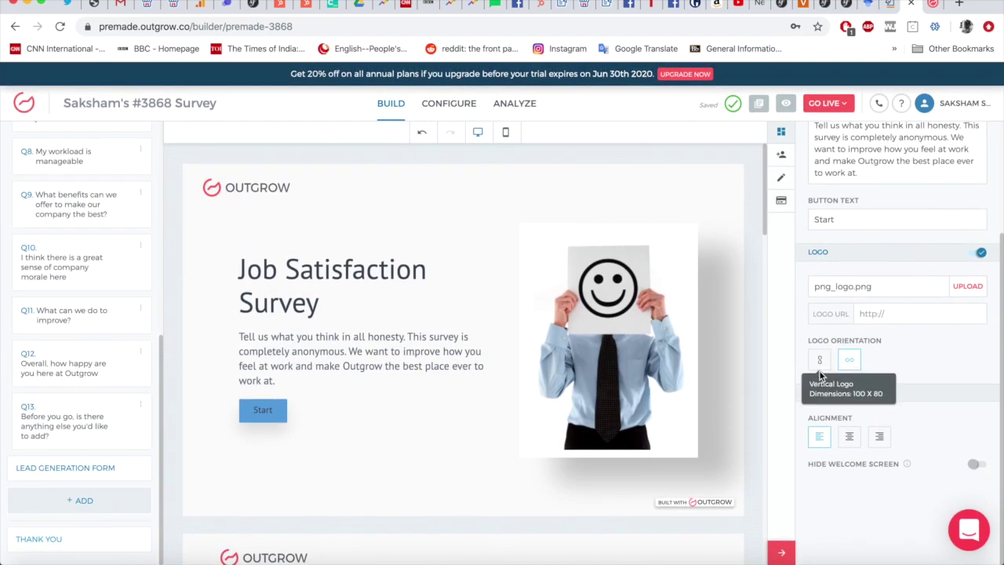
click(849, 360)
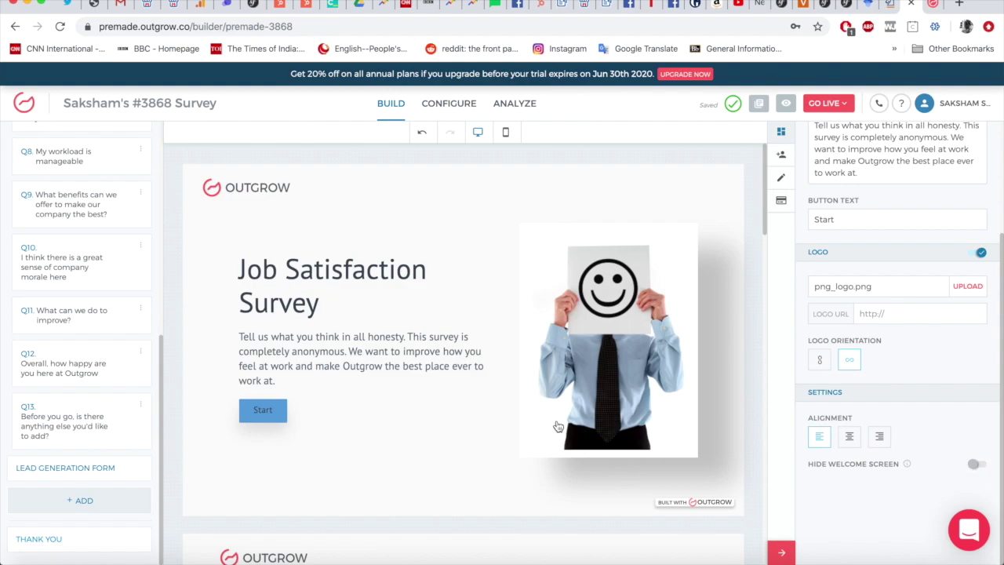
- Review the welcome screen and opening questions on the canvas along with the welcome screen's heading and sub heading properties
scroll(552, 418, down, 4)
scroll(552, 418, up, 4)
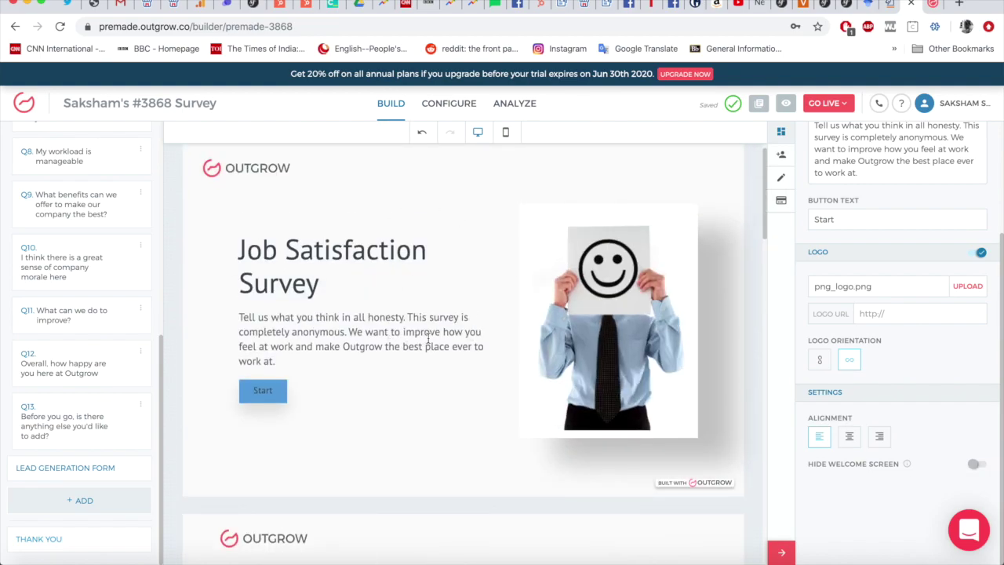
scroll(428, 338, down, 4)
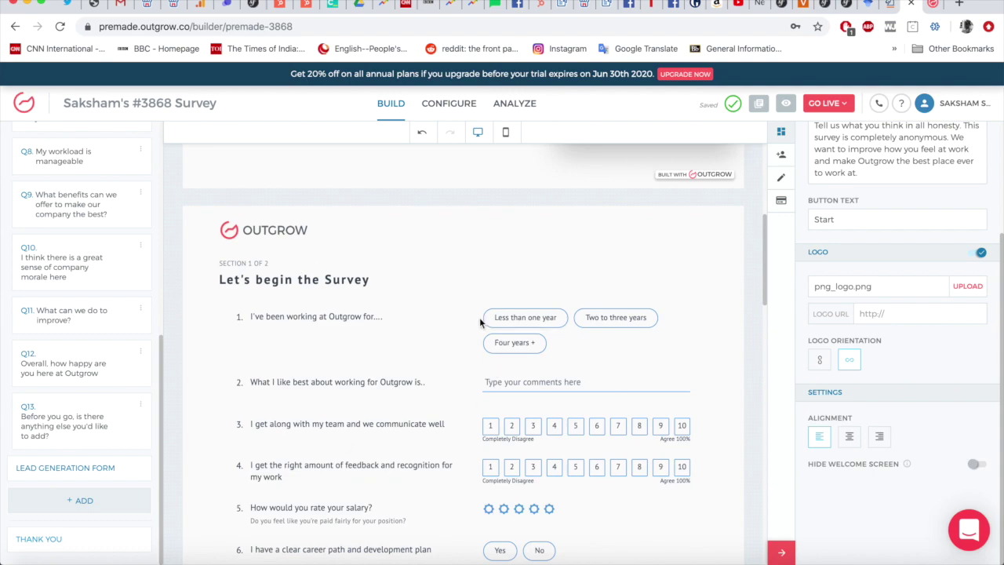
scroll(480, 317, up, 4)
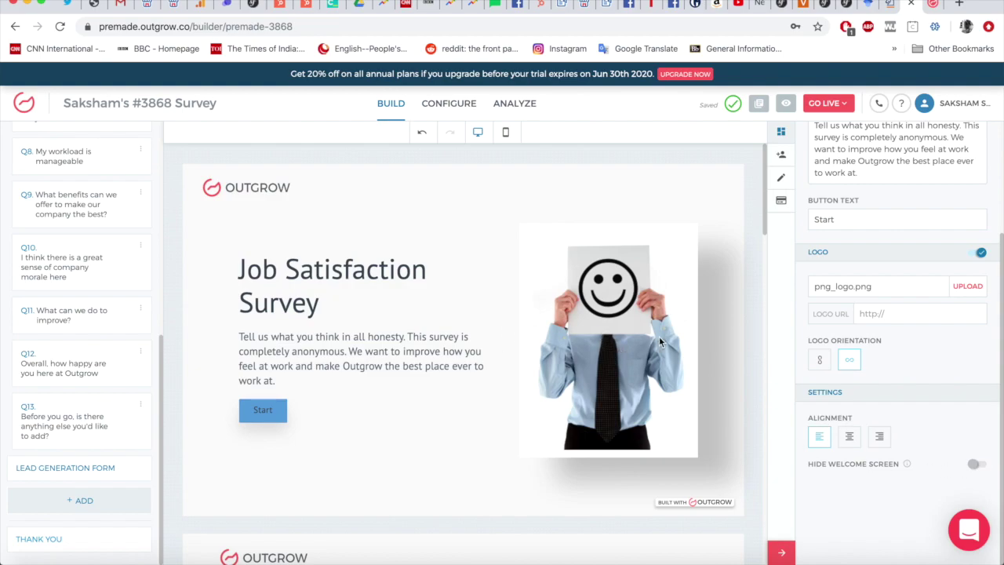
scroll(894, 369, up, 2)
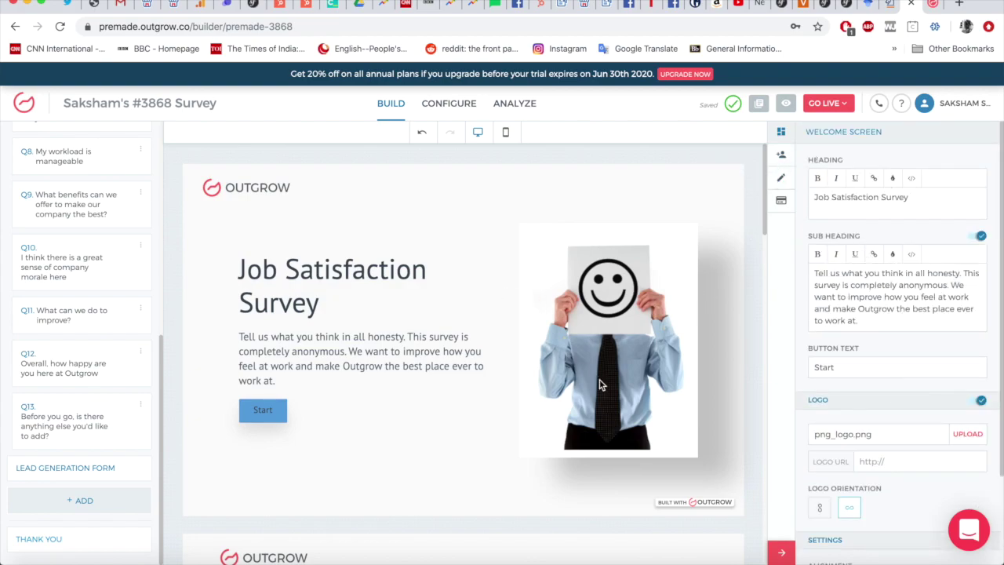
scroll(840, 290, down, 1)
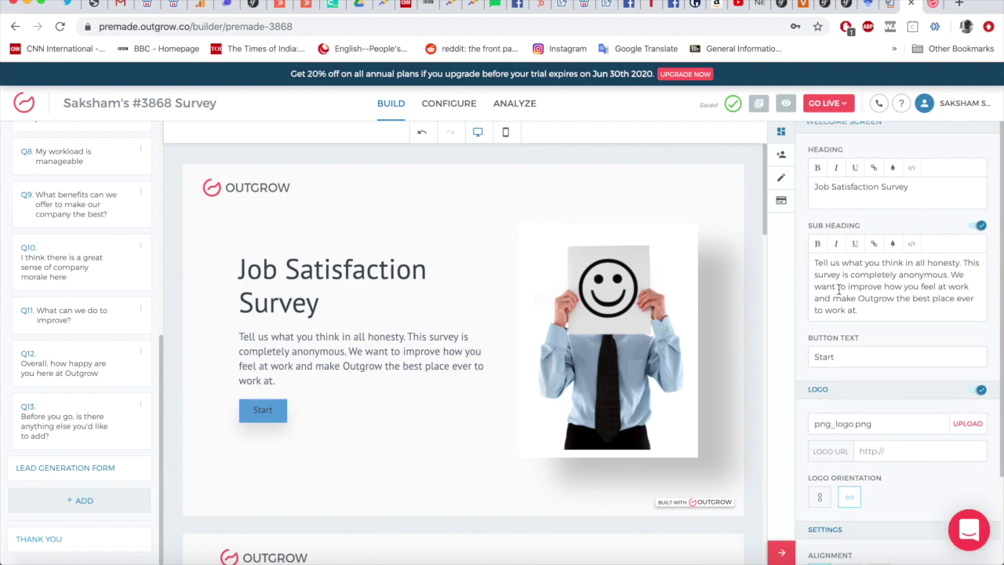
- Browse the replacement images available for the survey background in the display settings without choosing one
click(782, 180)
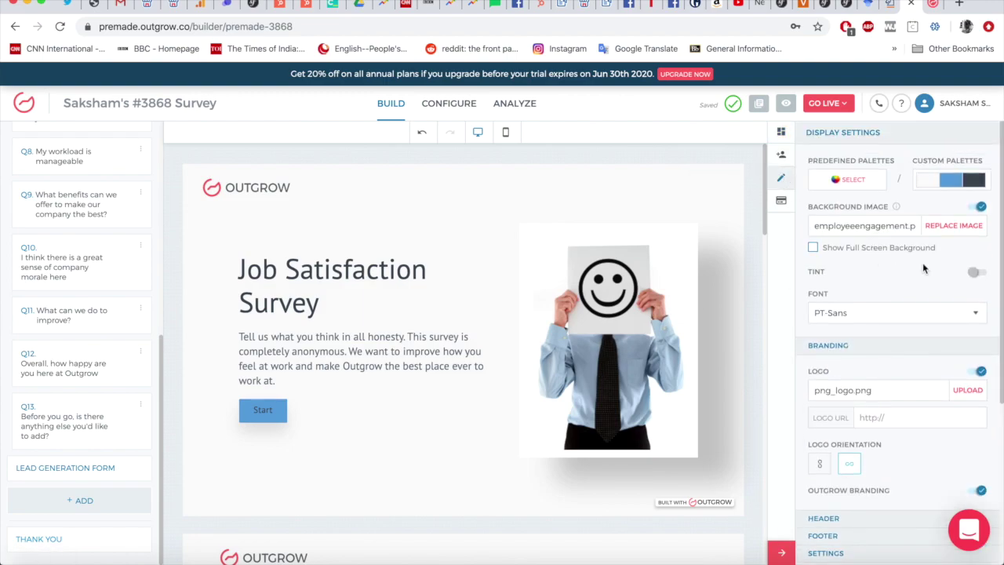
click(948, 228)
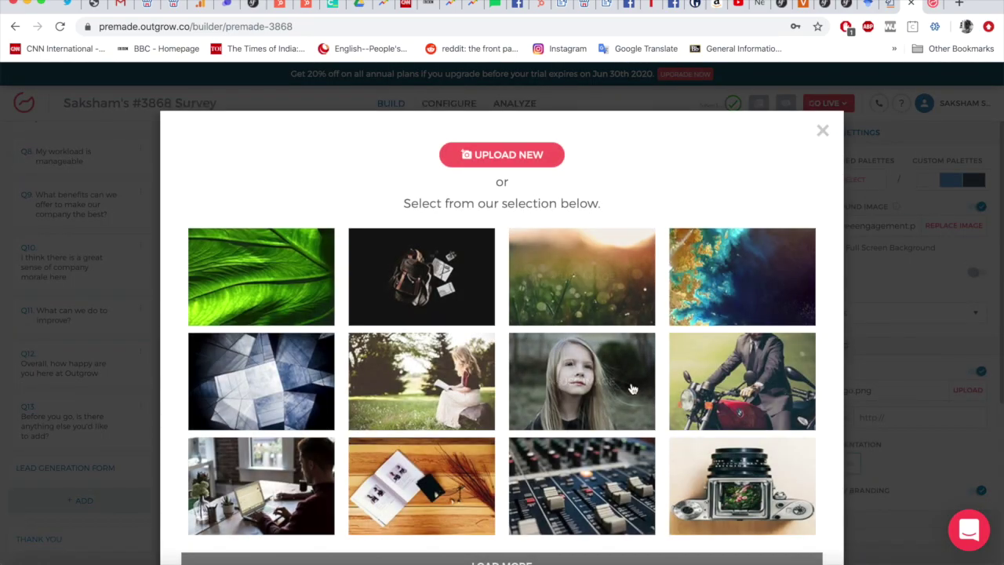
scroll(632, 388, down, 1)
scroll(633, 388, up, 1)
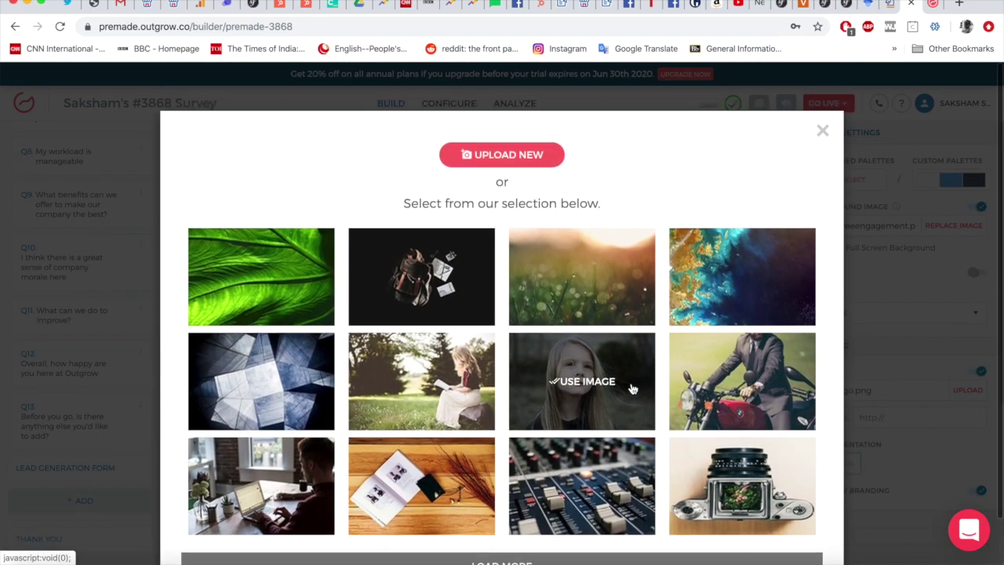
click(822, 131)
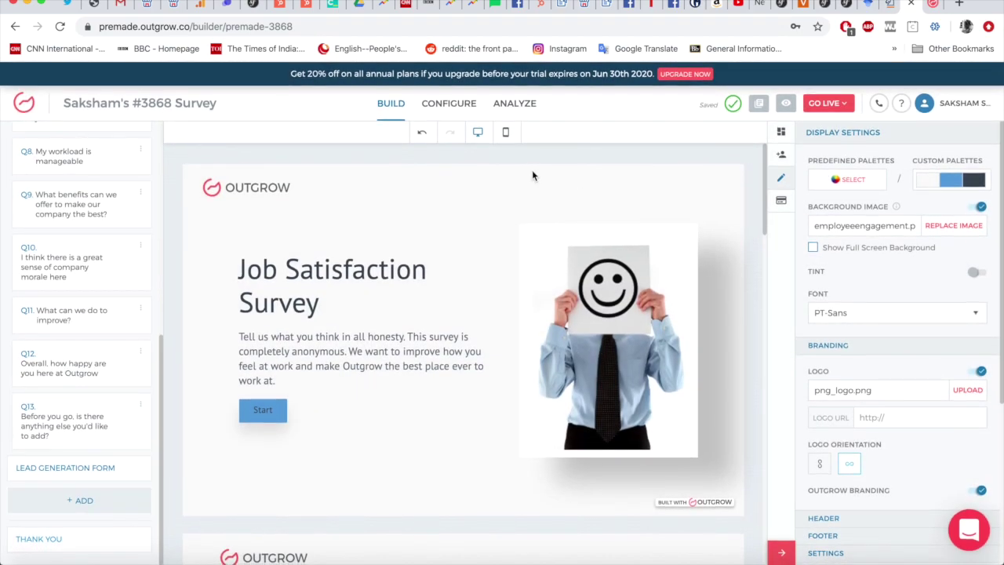
- Publish the survey live on its default Outgrow URL and view the code for embedding it on a website
click(836, 108)
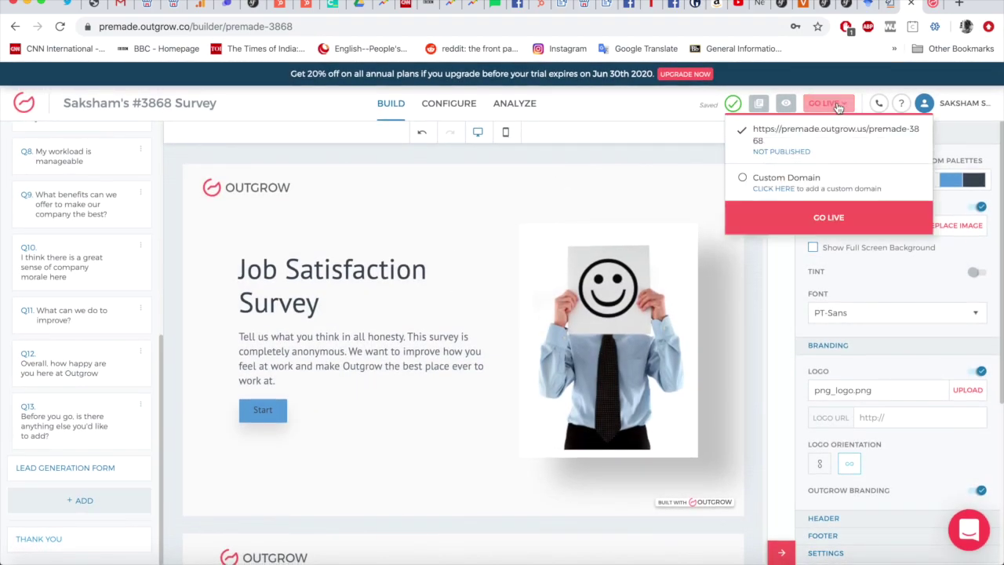
click(822, 233)
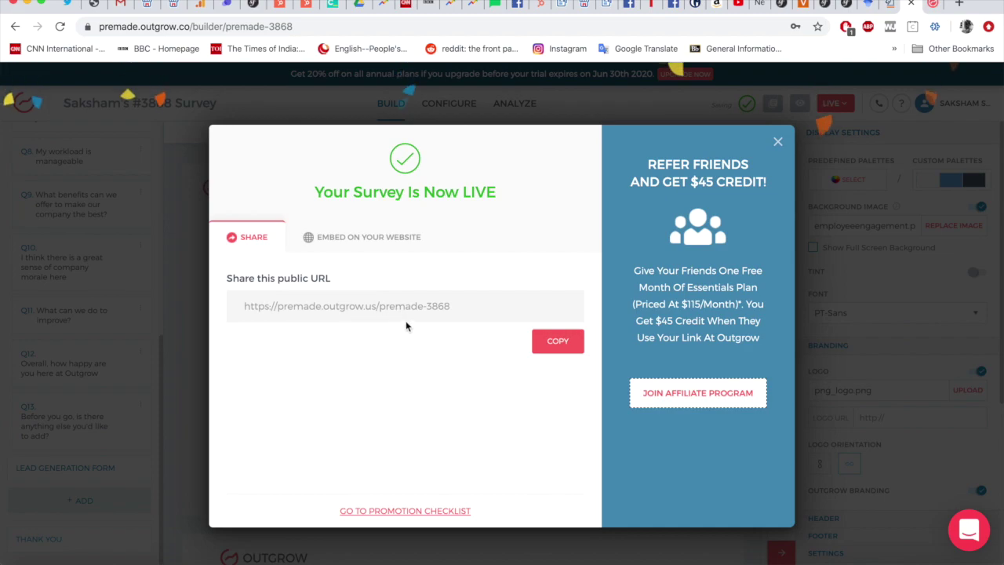
click(388, 236)
scroll(459, 344, down, 1)
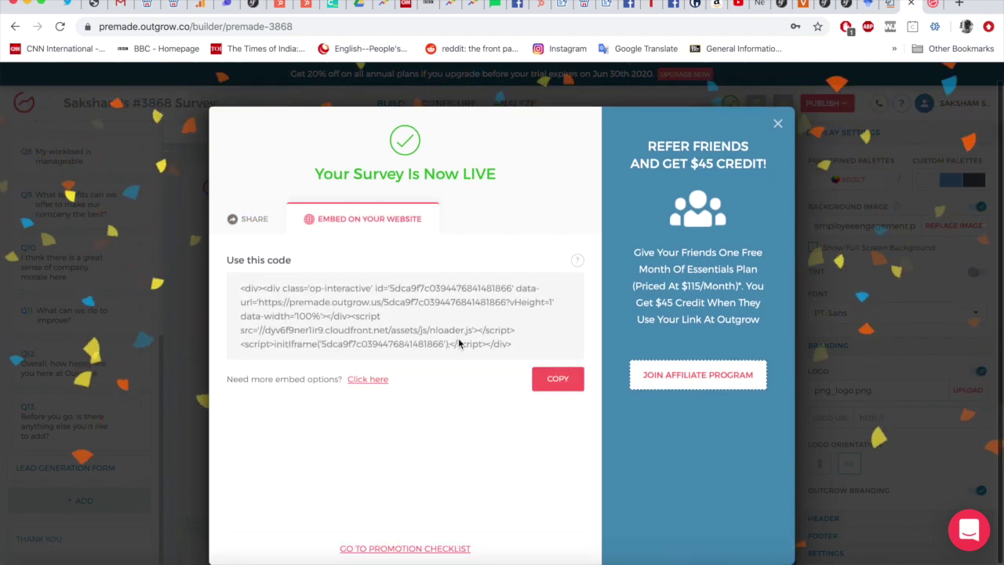
- Open the further webpage embed options and compare the Floating Rectangle, Sidenote, Custom Embed, Full Page and In Page previews
click(383, 380)
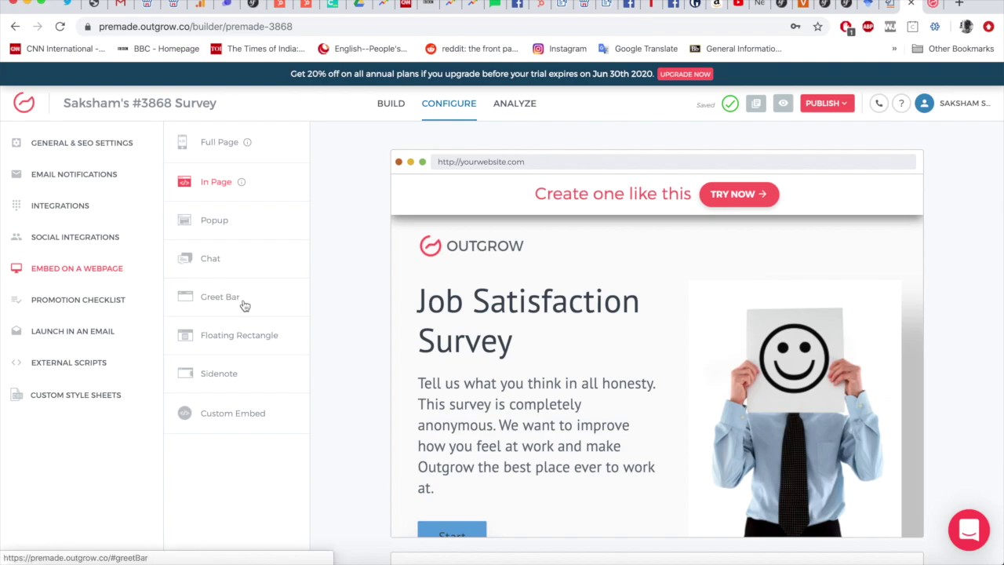
click(249, 332)
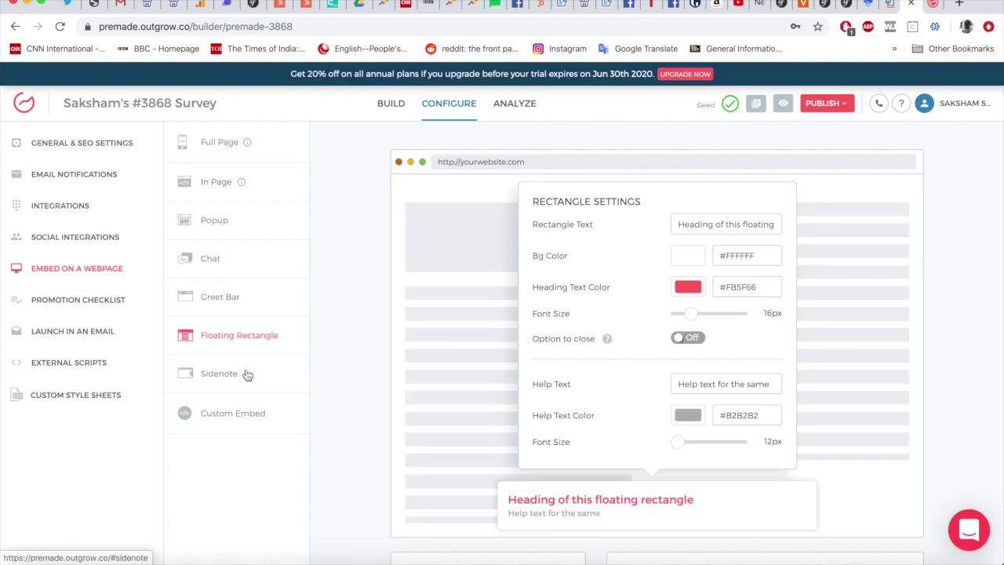
click(247, 374)
click(263, 414)
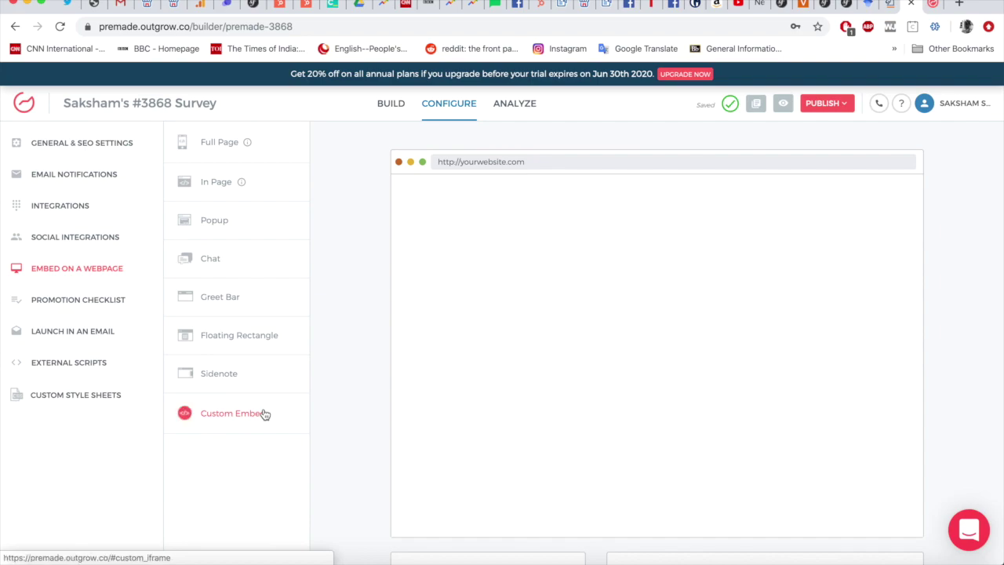
click(259, 376)
click(263, 336)
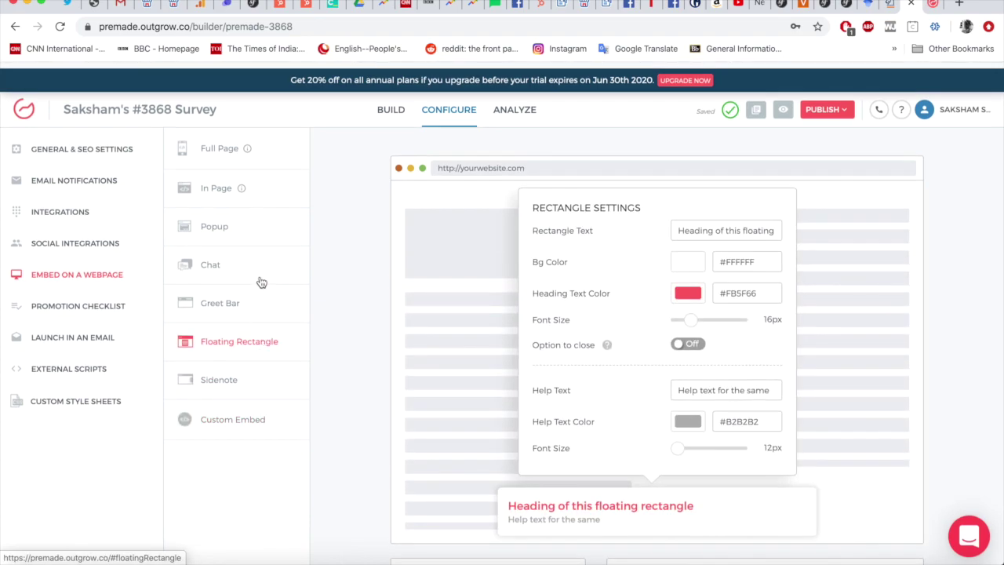
click(207, 156)
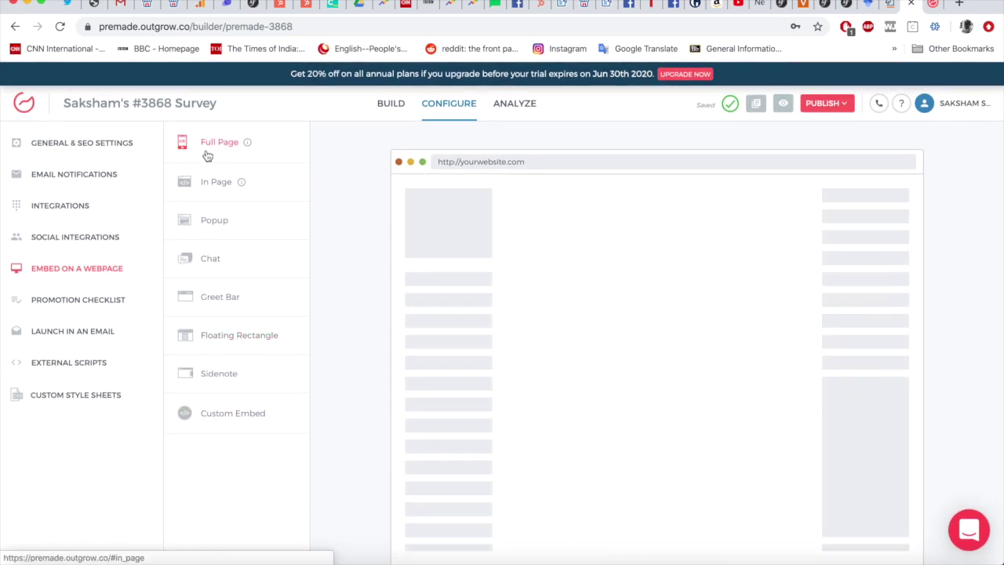
click(223, 188)
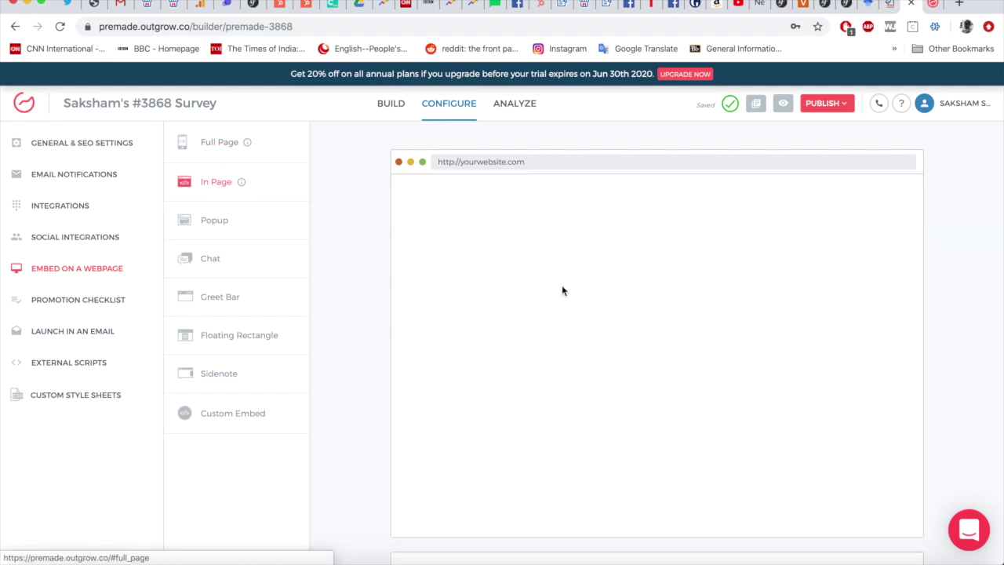
- Review the In Page embed preview and its code, and revisit the survey's build canvas
scroll(574, 293, down, 5)
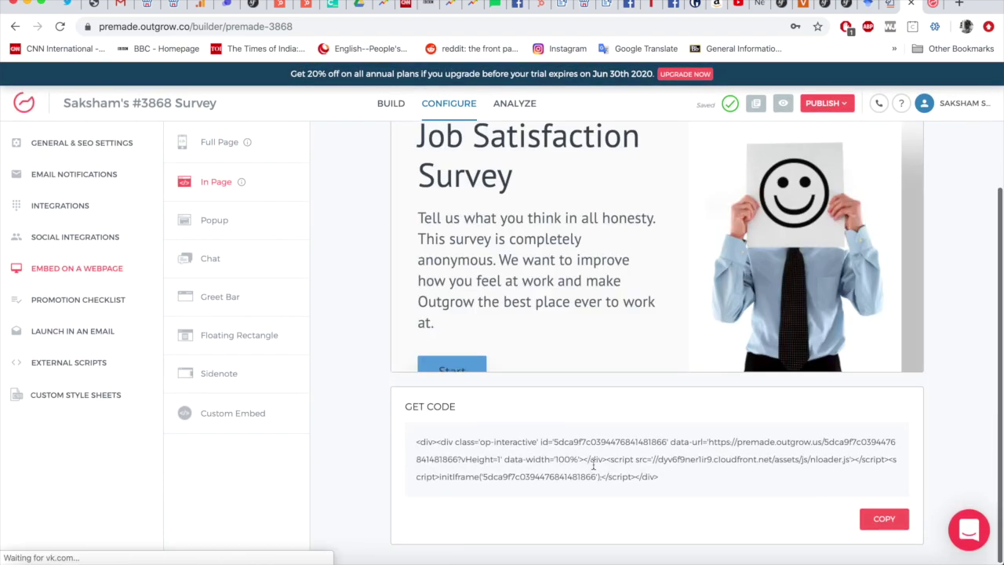
scroll(358, 354, up, 3)
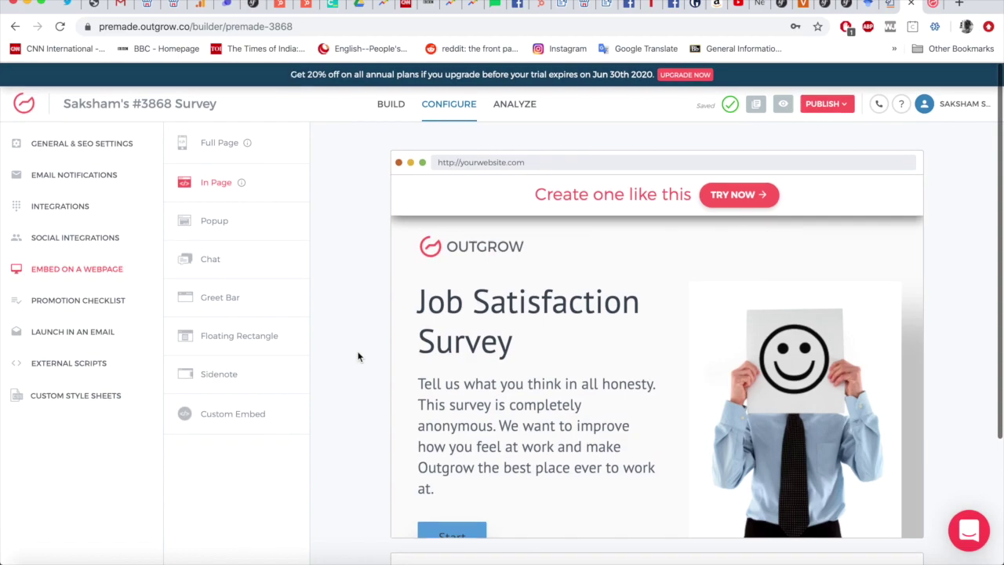
click(394, 106)
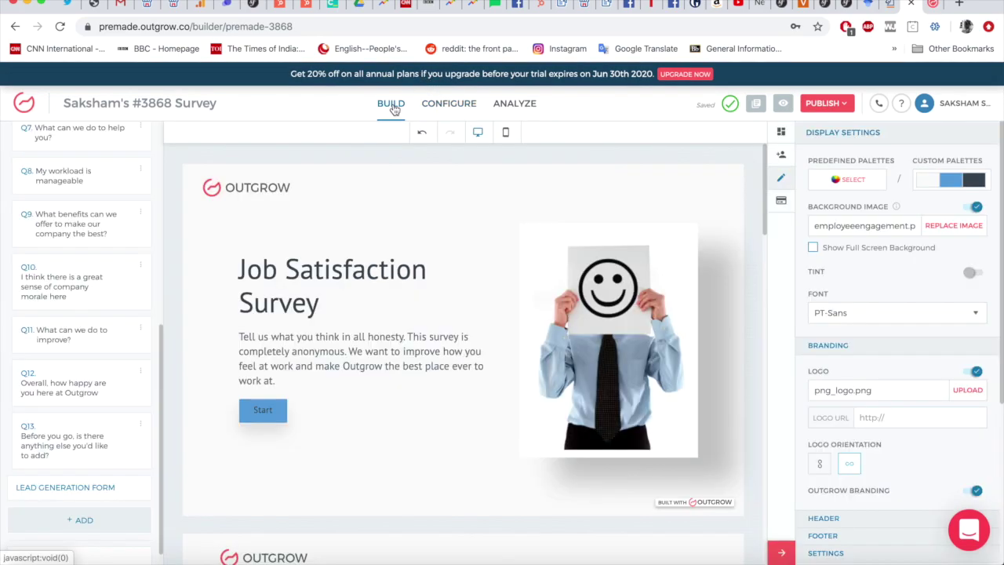
click(427, 105)
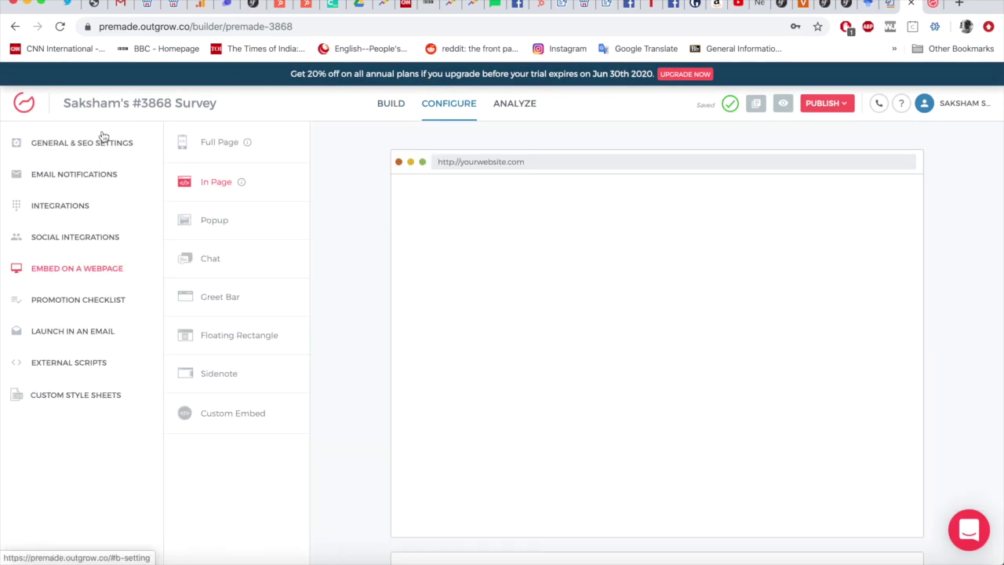
click(389, 107)
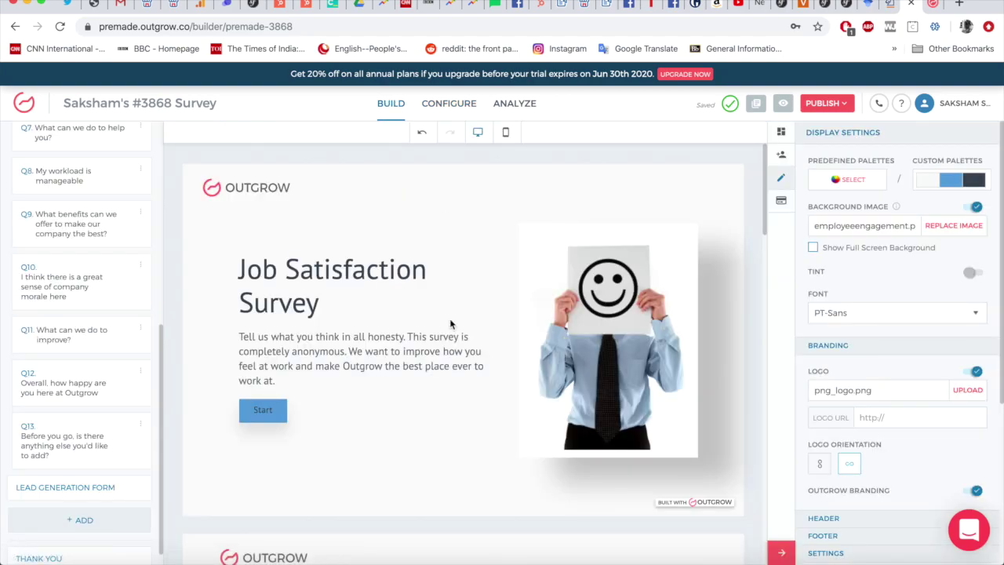
- Change the ending of the survey URL to premade-3868-hi in the general configuration settings
click(452, 107)
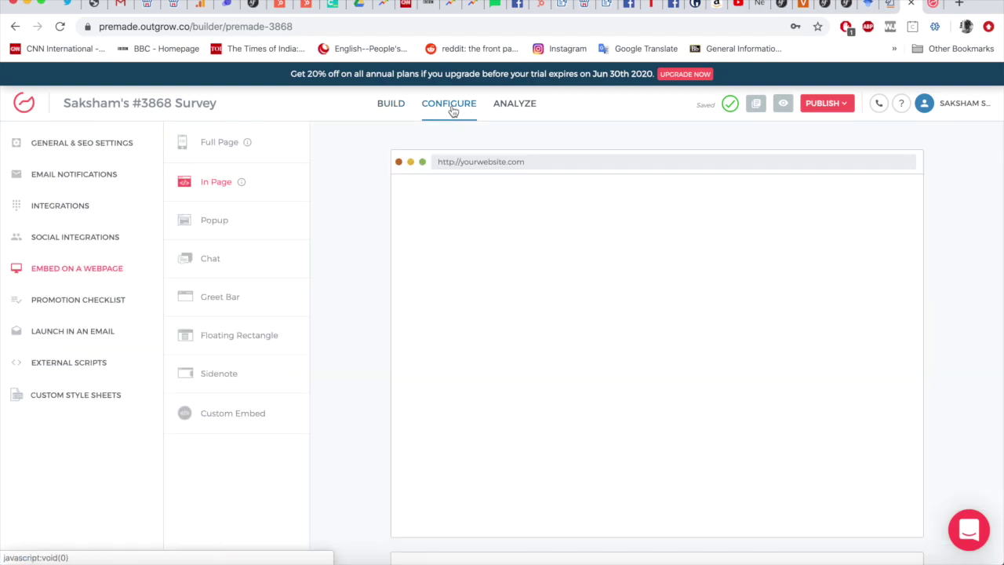
click(90, 153)
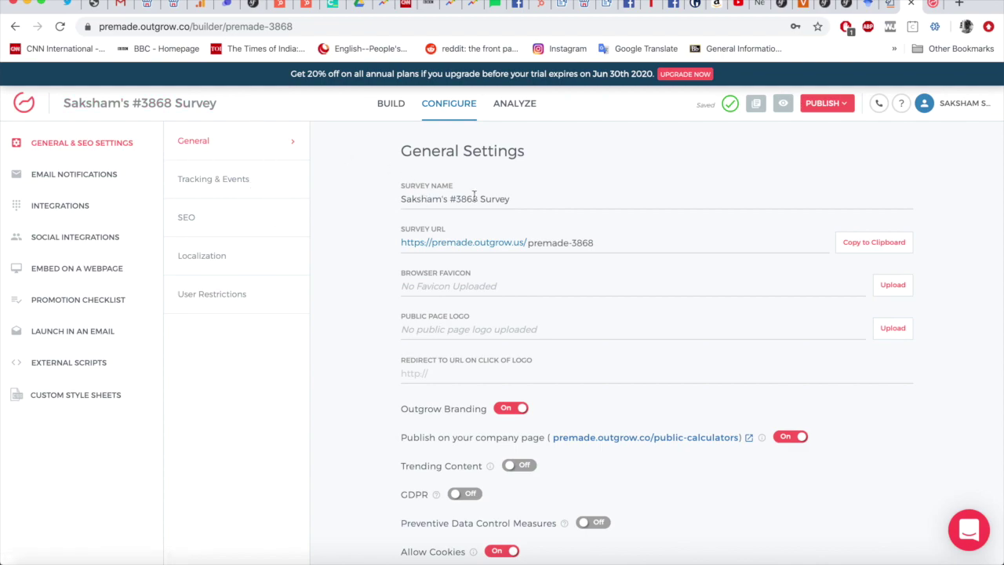
double_click(540, 242)
drag(540, 242, 622, 243)
click(581, 243)
double_click(541, 240)
click(615, 247)
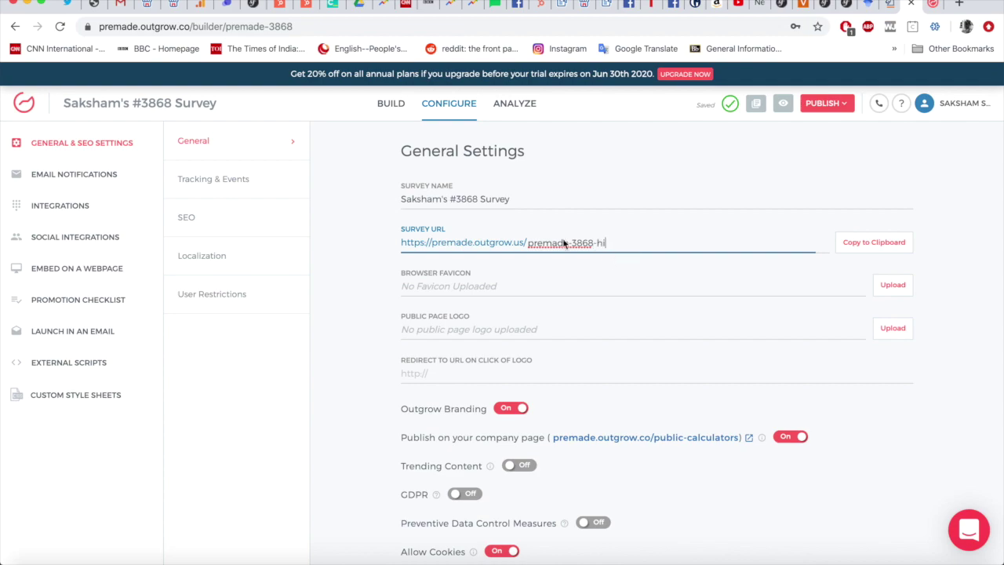
key(Return)
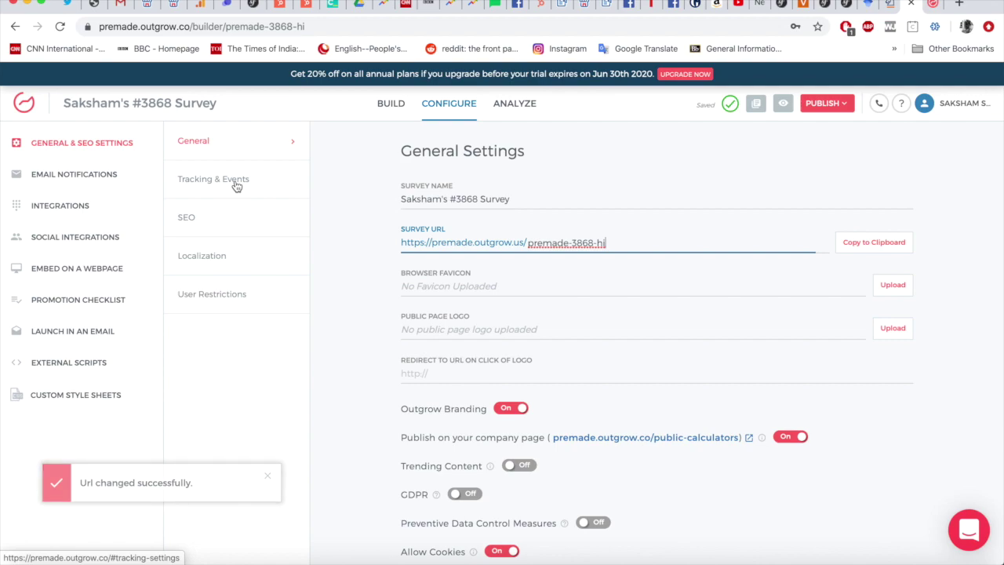
- Look through the general settings and examine the SEO title, meta description, Google and Facebook previews, and featured image option
scroll(408, 263, down, 4)
scroll(408, 263, up, 4)
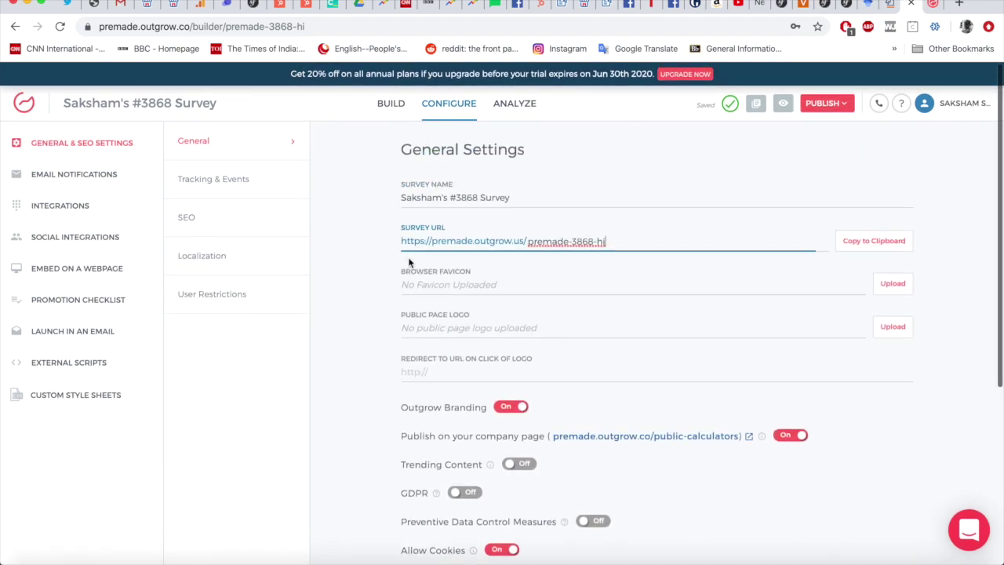
click(225, 227)
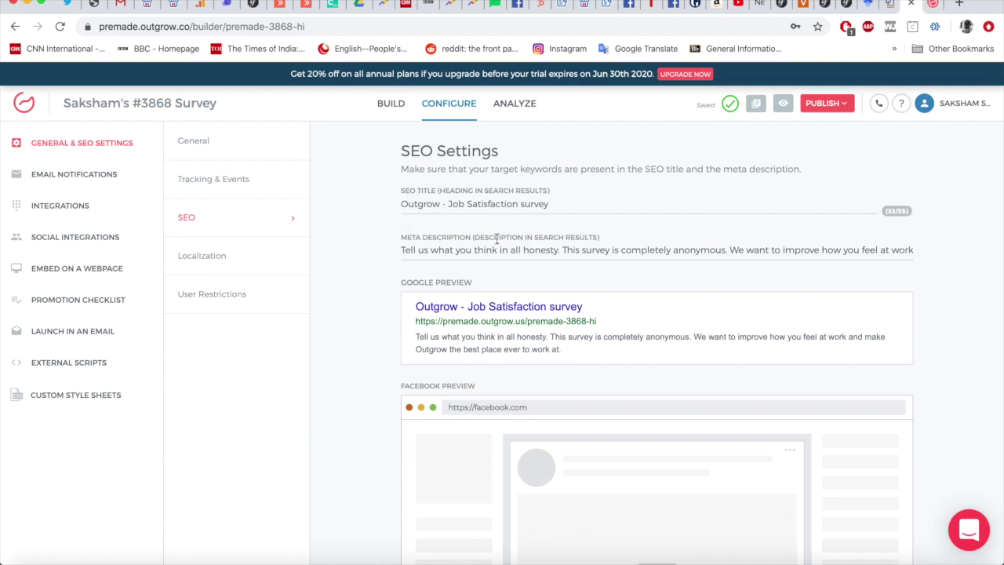
click(438, 206)
click(456, 248)
scroll(456, 248, down, 5)
scroll(456, 252, down, 3)
scroll(589, 294, up, 2)
scroll(563, 396, down, 3)
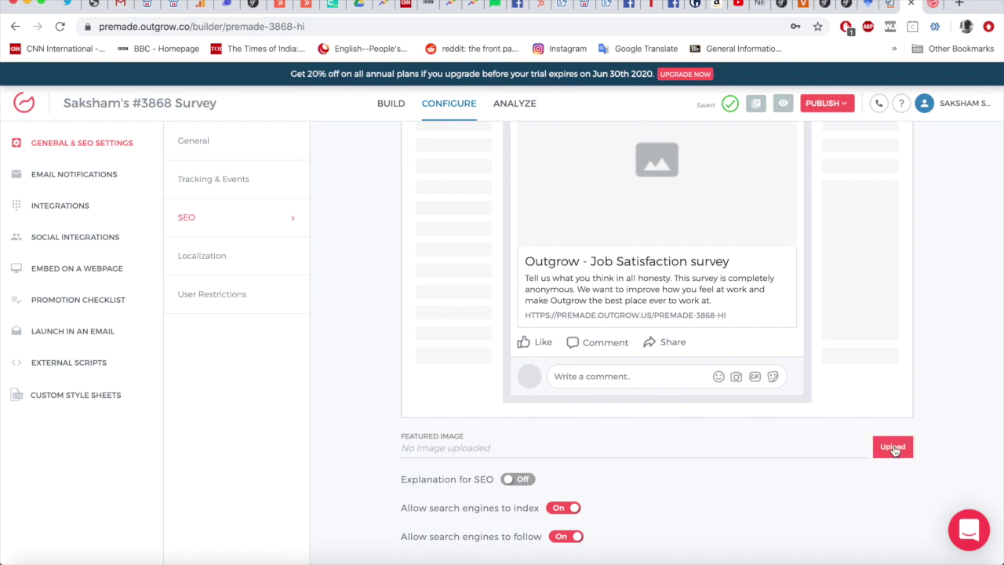
scroll(758, 459, up, 1)
scroll(758, 459, up, 3)
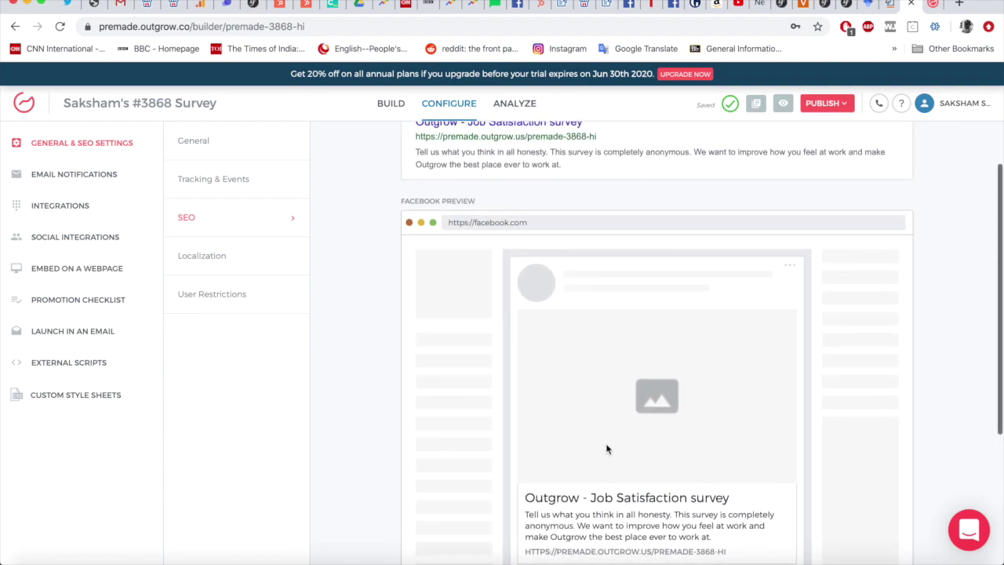
scroll(741, 276, down, 1)
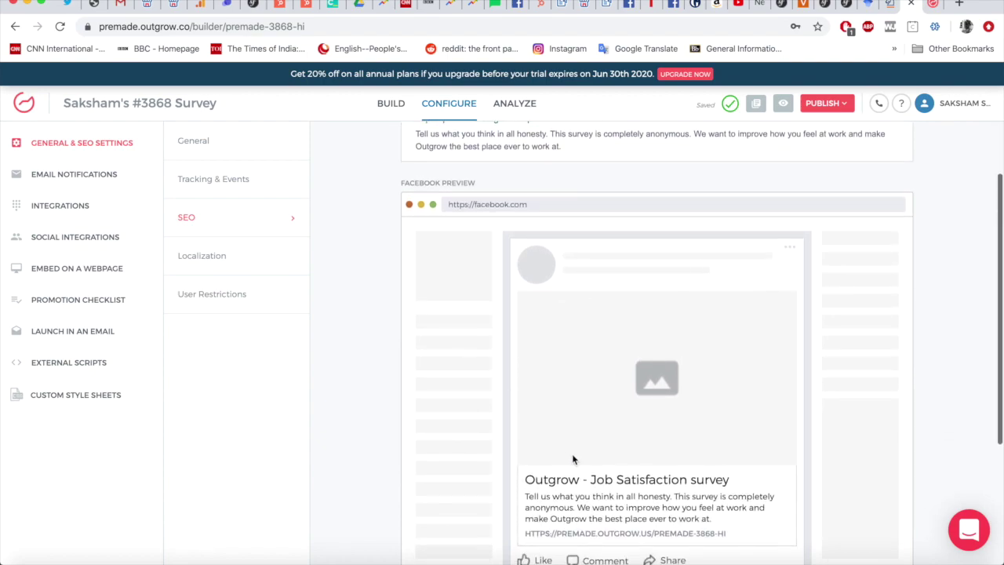
scroll(651, 454, up, 3)
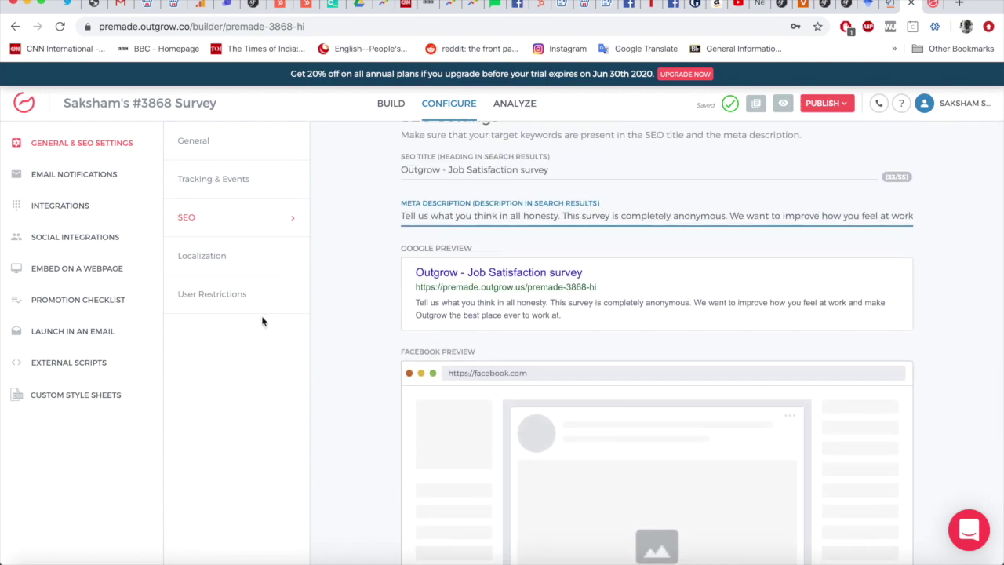
- Replace the subject of the user notification email with the Full Name variable
click(107, 174)
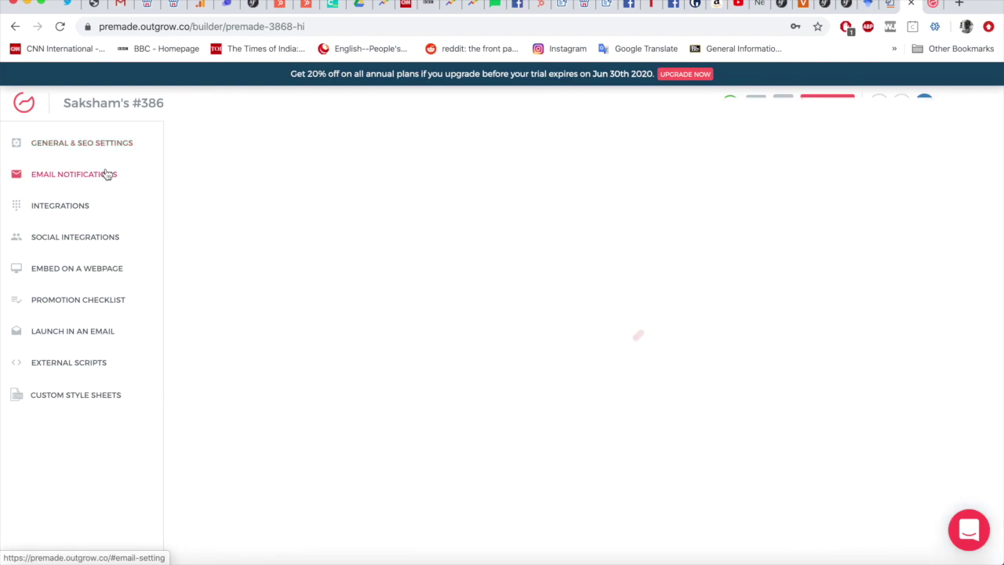
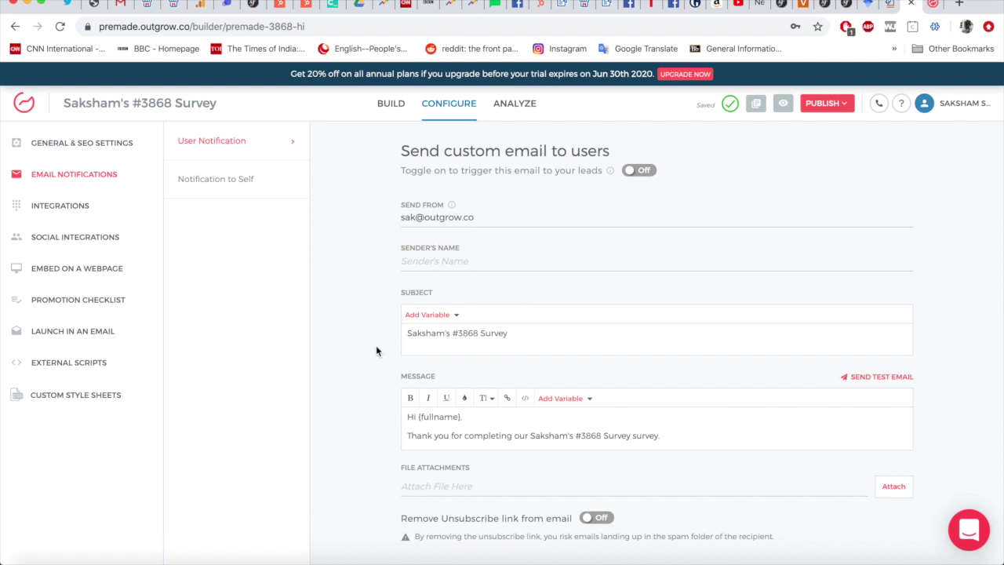
triple_click(418, 332)
scroll(417, 336, down, 1)
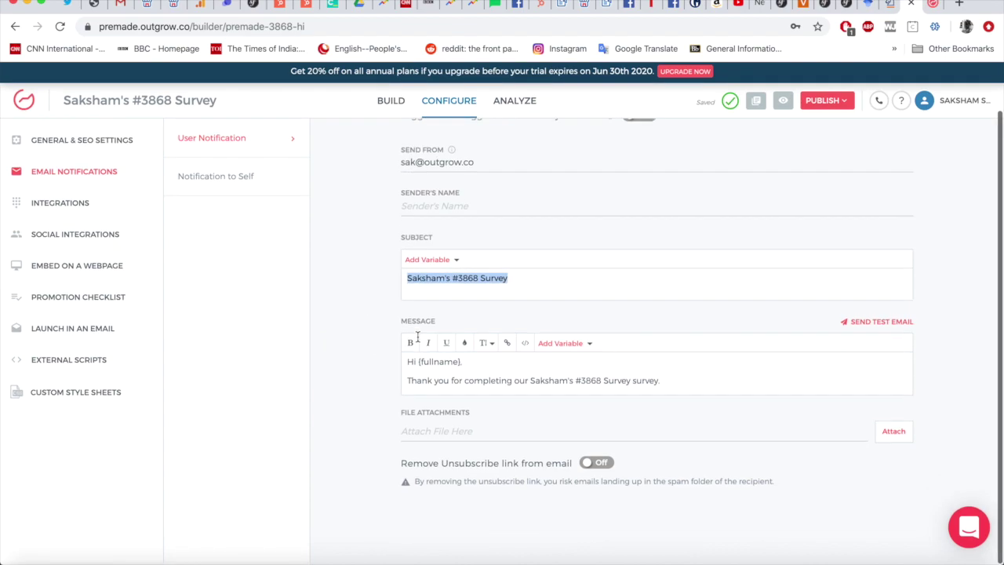
click(426, 261)
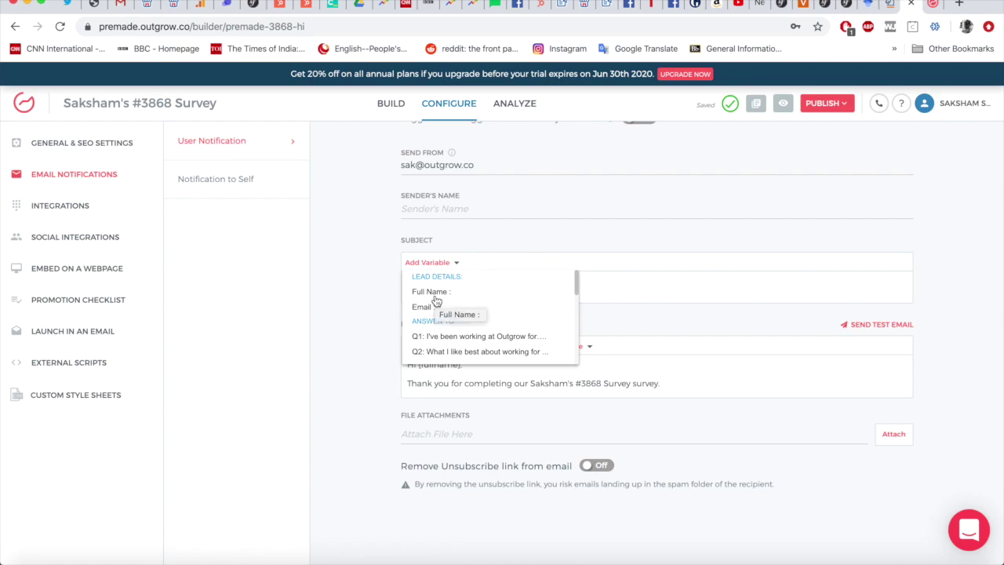
click(435, 297)
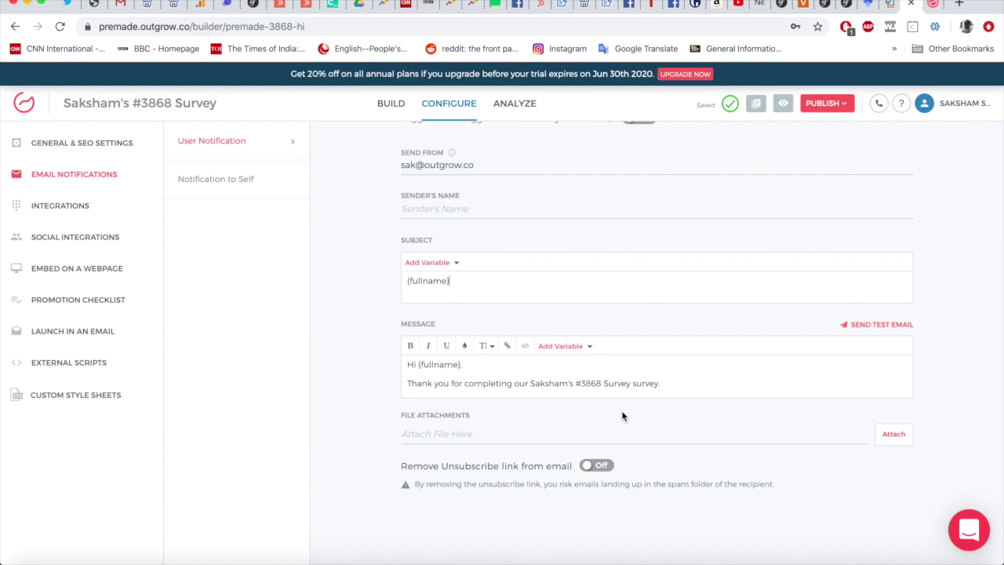
- Look through the variables available for the user notification message without inserting one
click(582, 348)
scroll(588, 406, down, 5)
scroll(594, 406, up, 2)
scroll(604, 396, up, 5)
click(635, 330)
scroll(683, 330, up, 1)
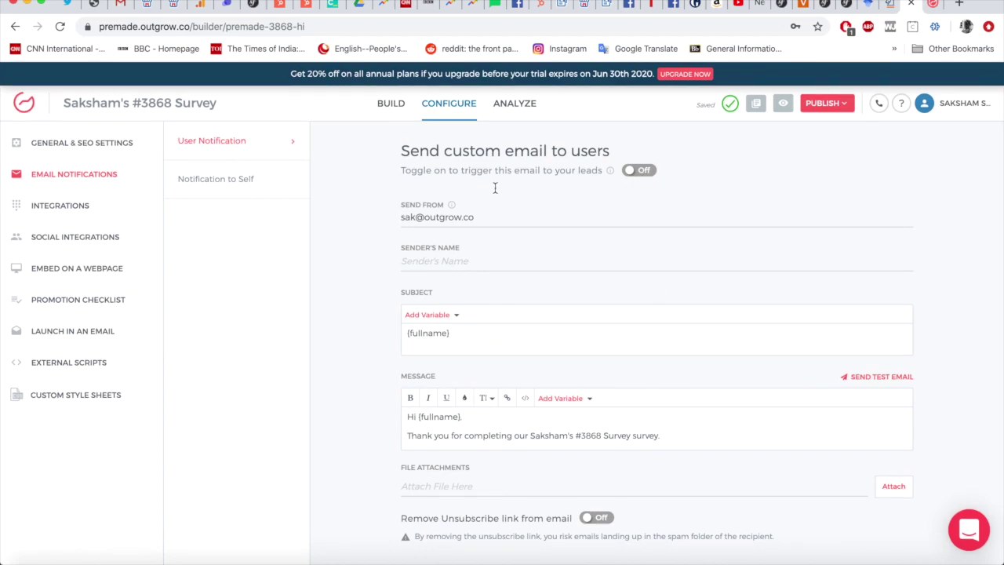
- Review the Notification to Self email's recipients and message, and view the variables offered for its subject
click(270, 195)
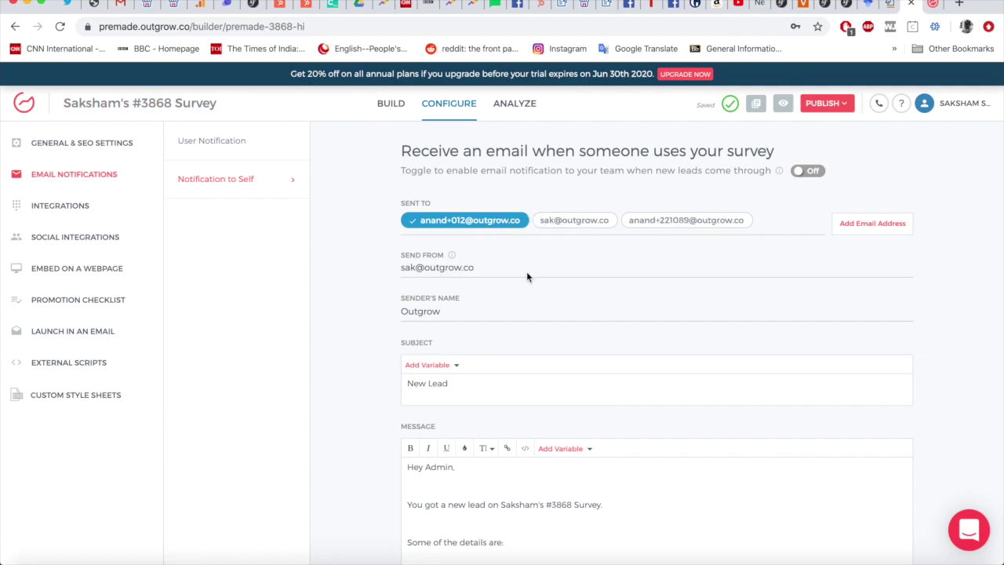
scroll(486, 365, down, 5)
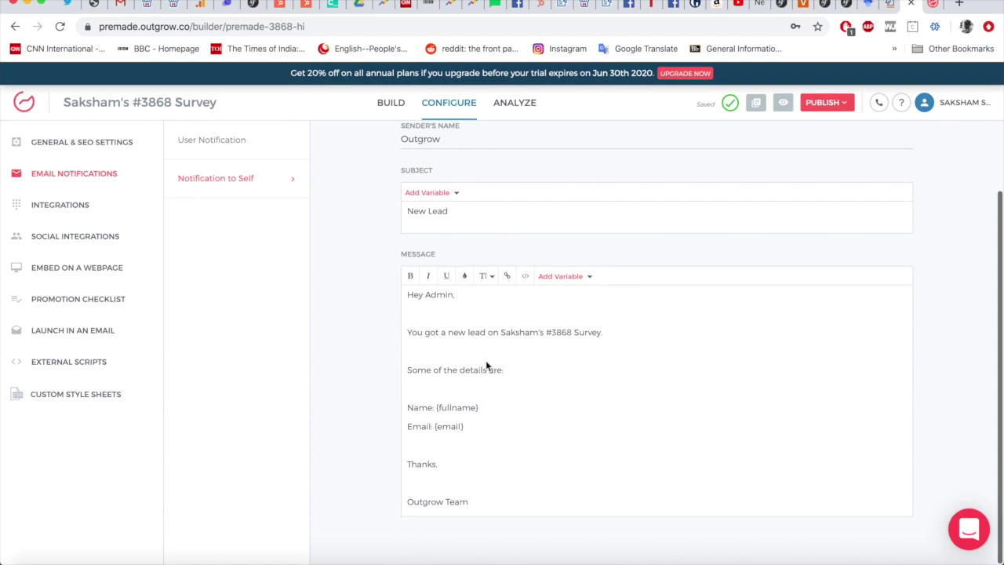
click(449, 194)
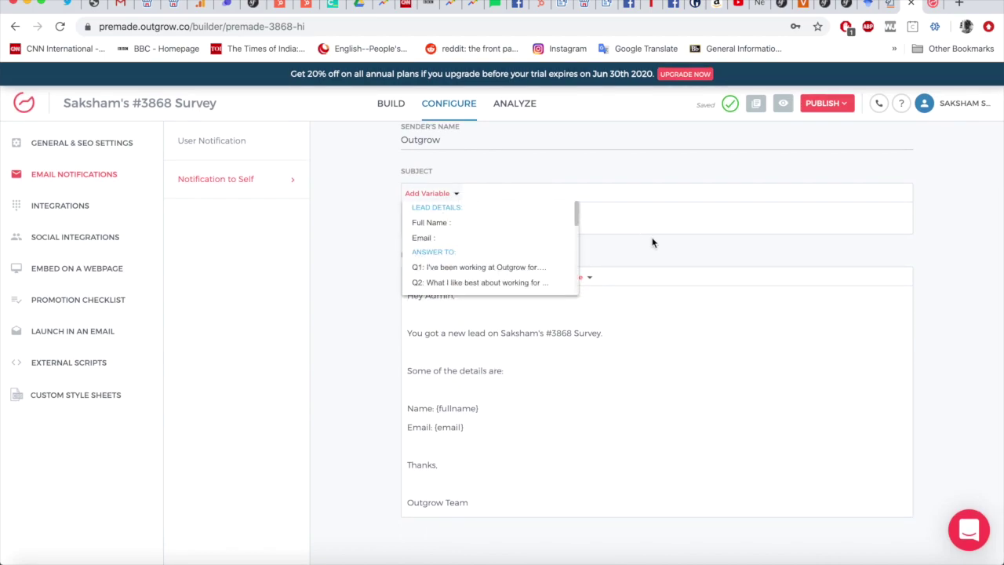
click(604, 292)
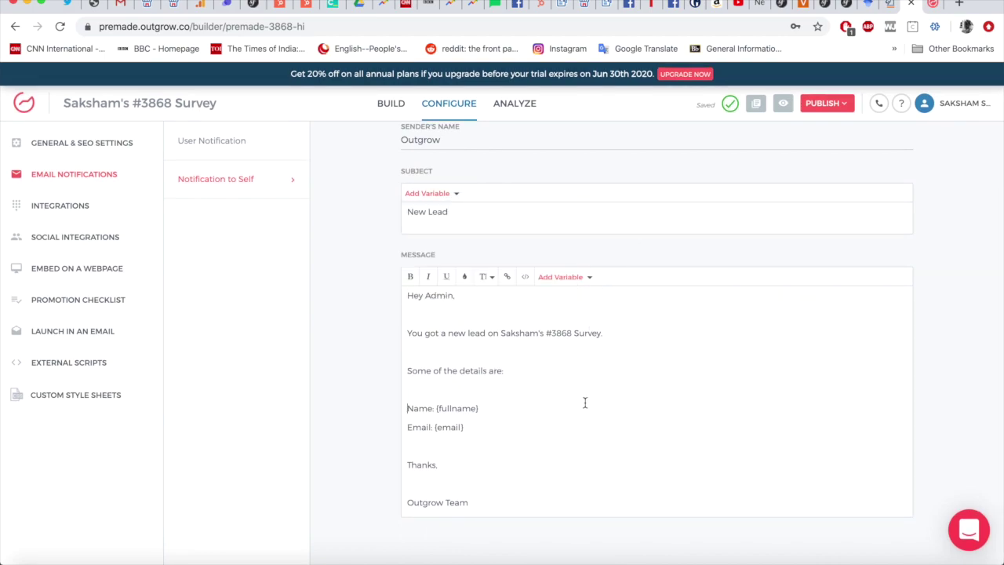
- Insert the Q1 and Q3 answer variables on separate lines above the name in the self-notification message and review the email
click(560, 276)
scroll(578, 332, down, 3)
click(589, 316)
key(Return)
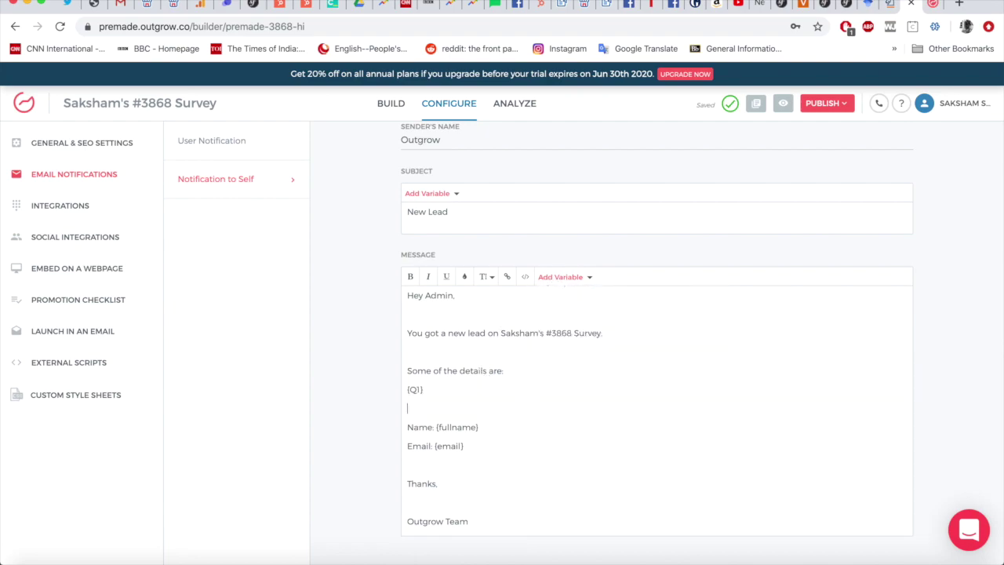
click(549, 276)
click(569, 348)
scroll(478, 466, up, 3)
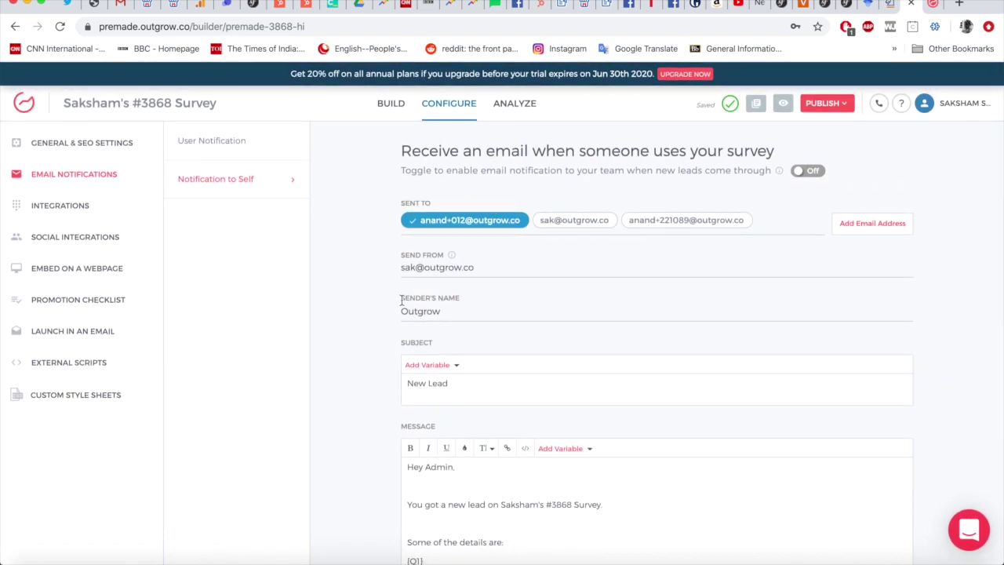
scroll(400, 301, down, 3)
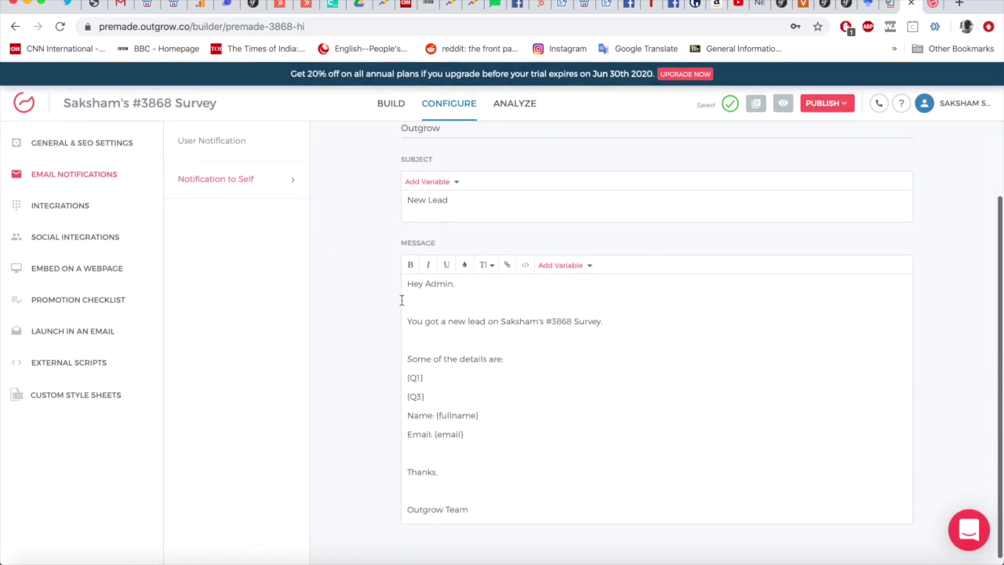
- Browse the native integrations and the ready-made Zapier zaps for sending survey leads to other apps
click(90, 212)
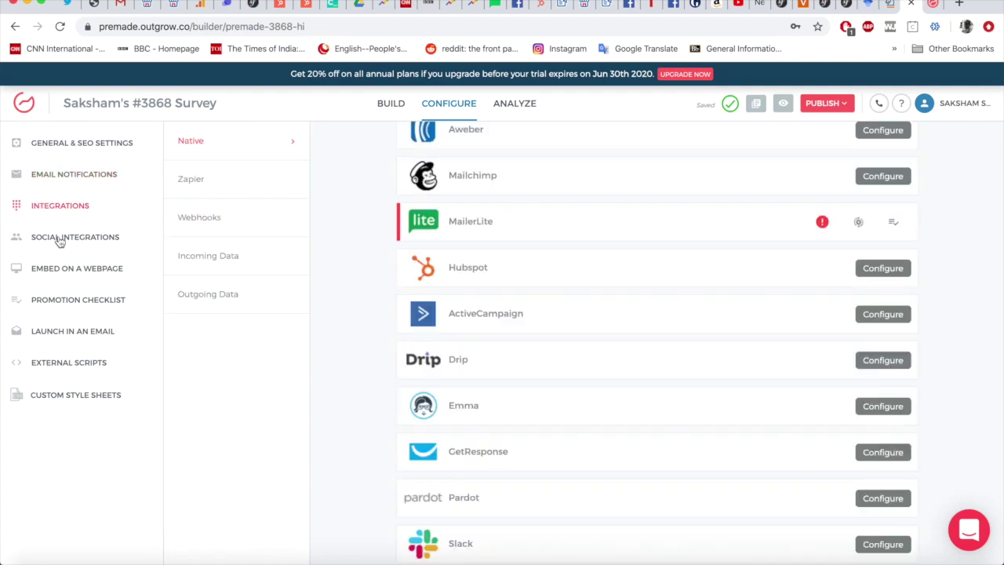
scroll(416, 315, up, 3)
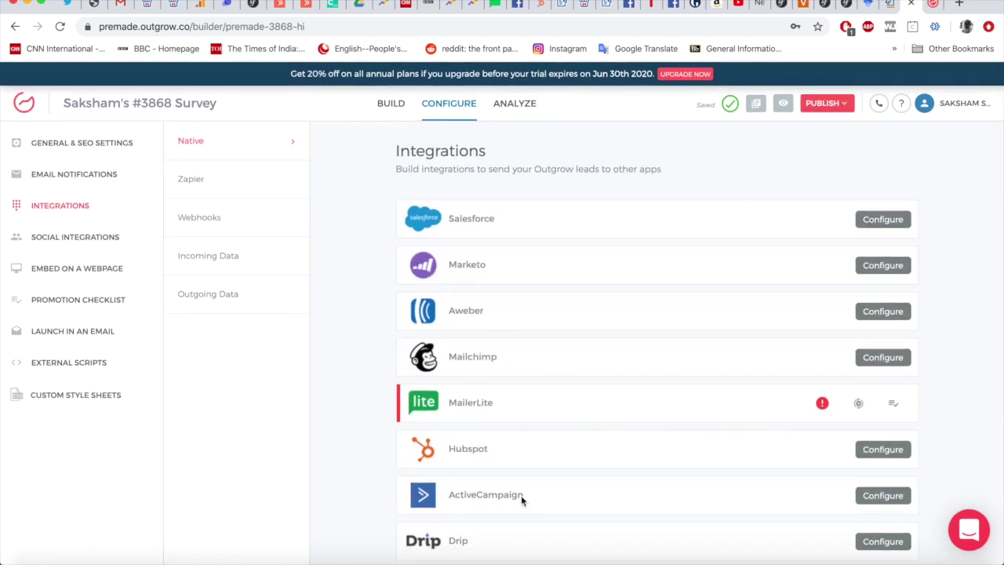
scroll(521, 510, down, 3)
scroll(524, 553, down, 1)
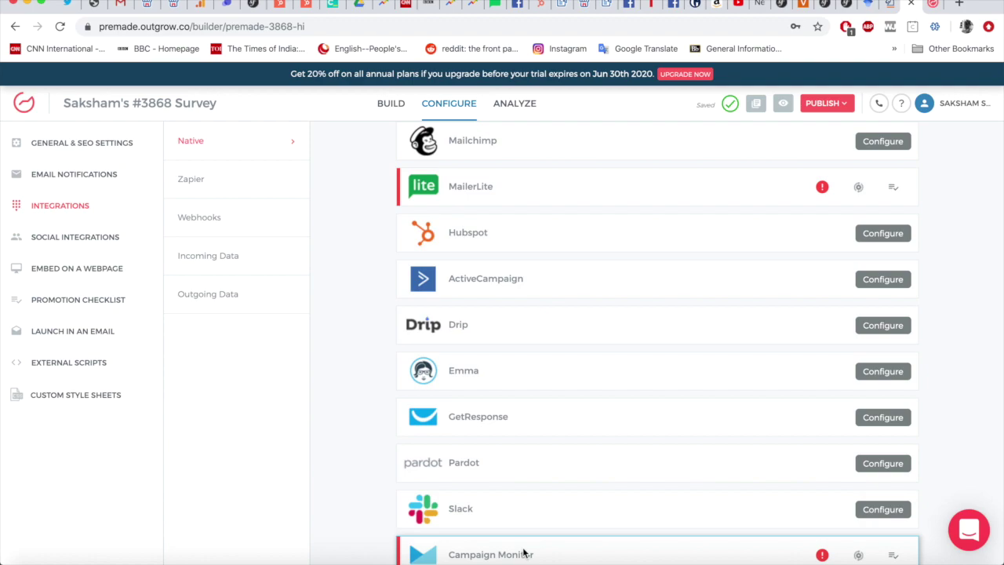
scroll(638, 322, down, 8)
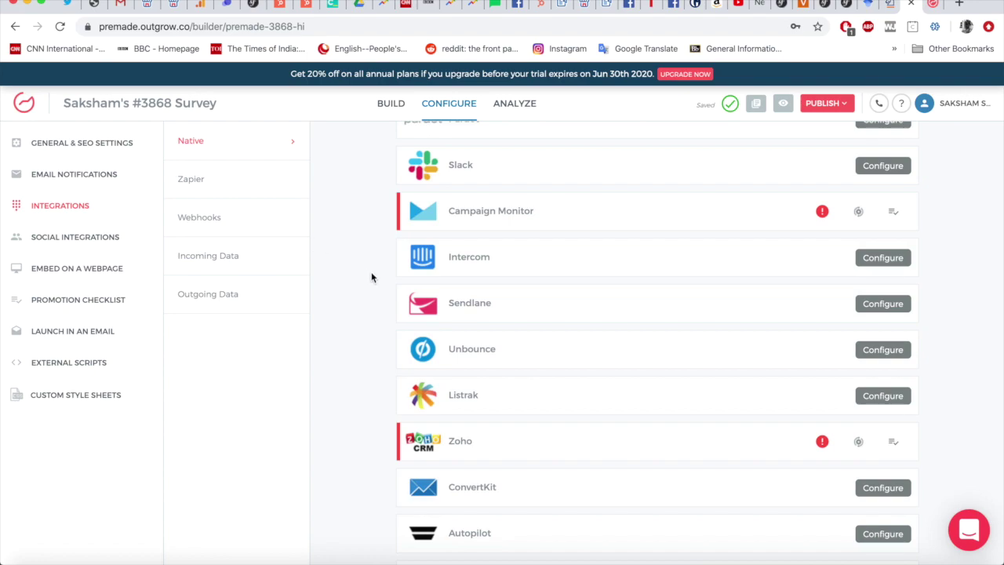
scroll(372, 275, down, 10)
scroll(372, 276, up, 10)
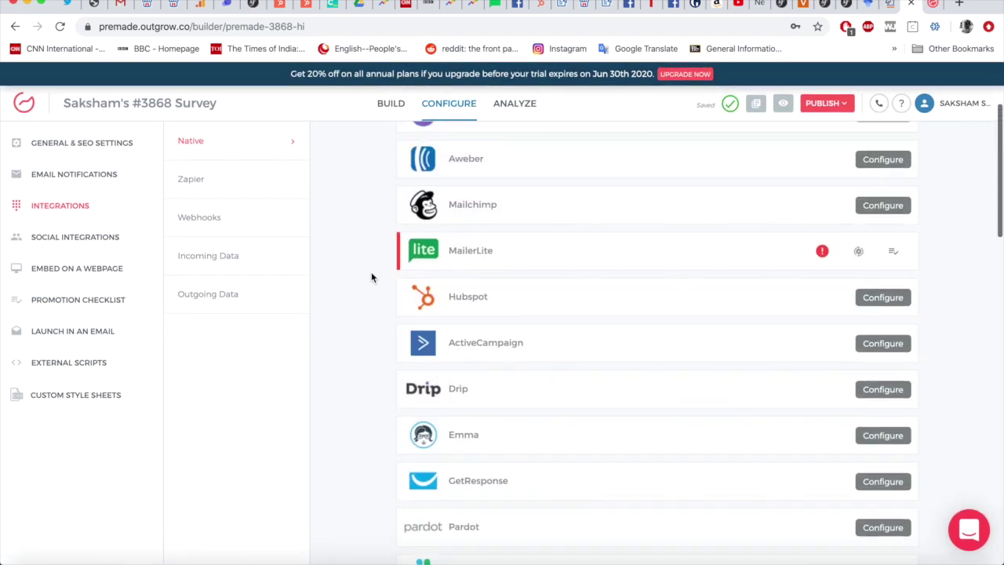
click(250, 180)
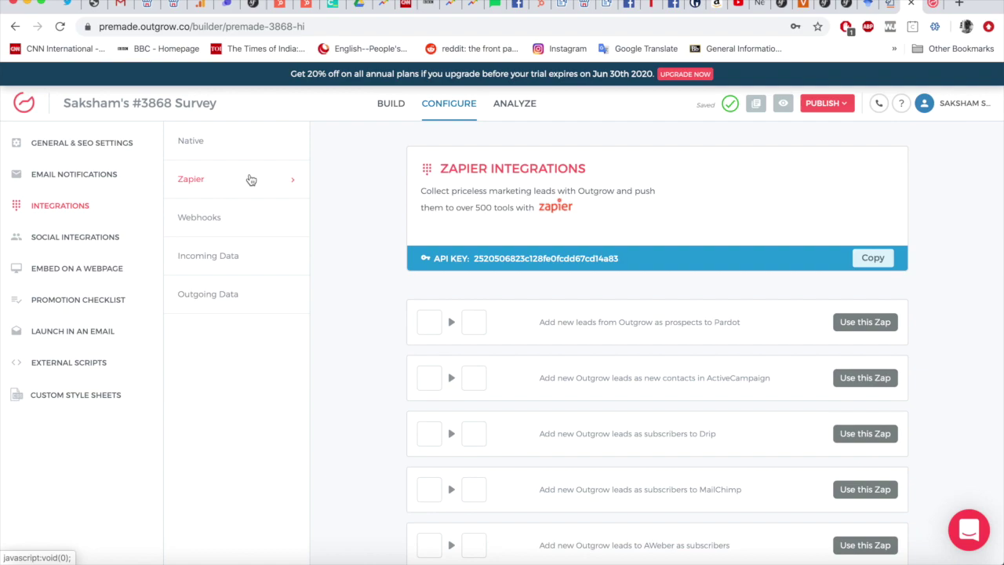
scroll(339, 205, down, 10)
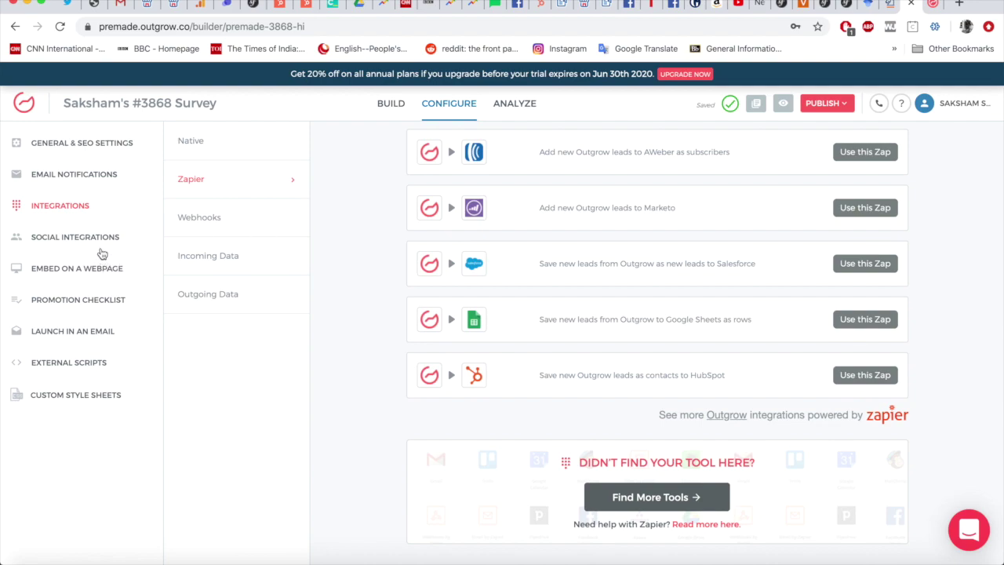
- Review the analytics overview of the email marketing ROI calculator, including traffic, geographies, devices, traffic sources and browsers
click(521, 109)
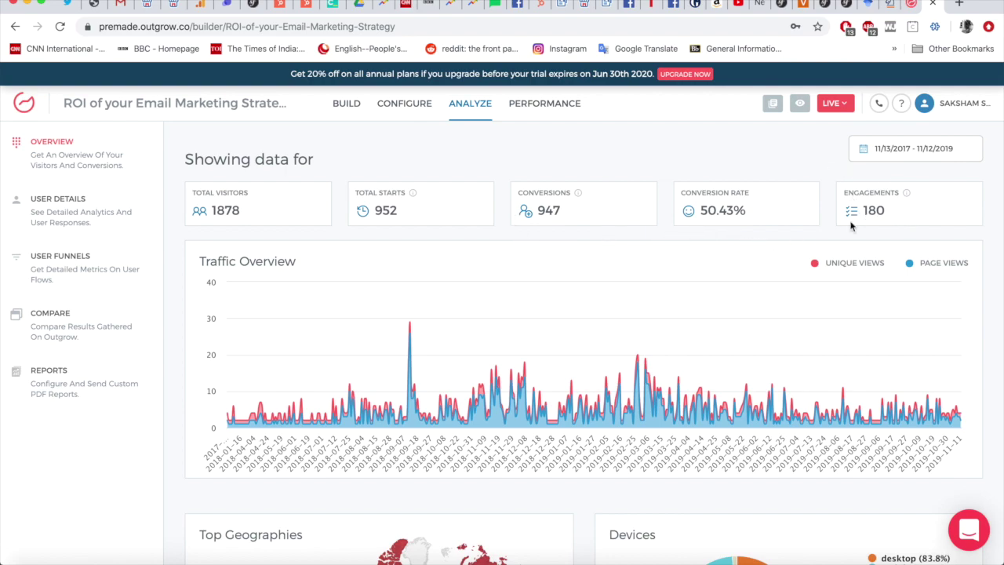
scroll(730, 344, down, 3)
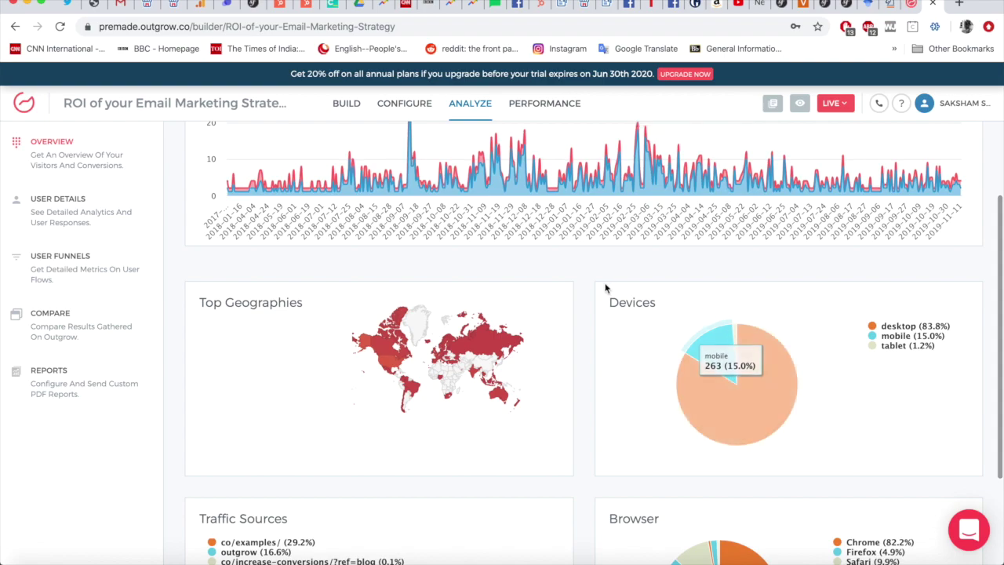
scroll(726, 353, down, 2)
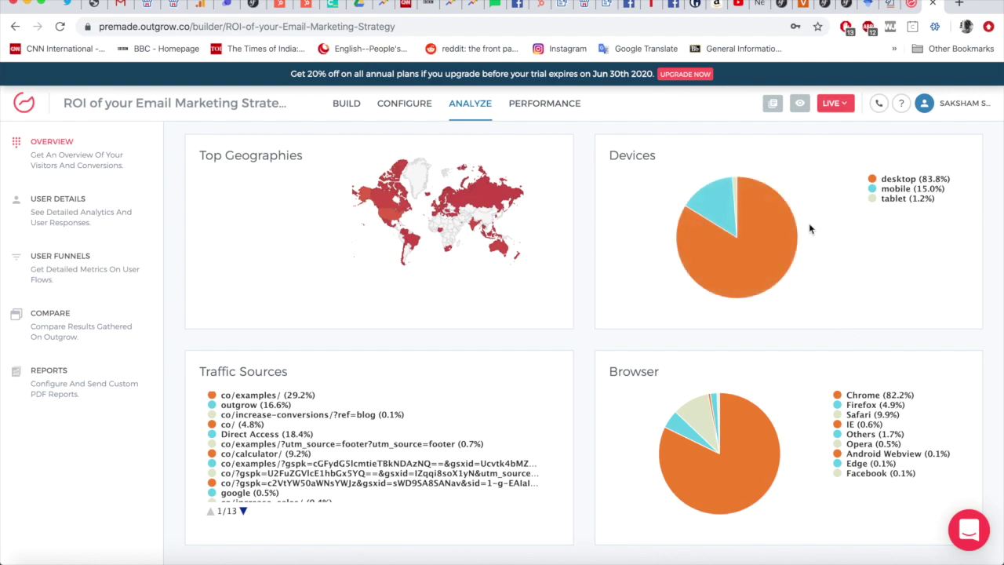
- Preview the email marketing ROI calculator's welcome screen and questions in the mobile layout
click(347, 104)
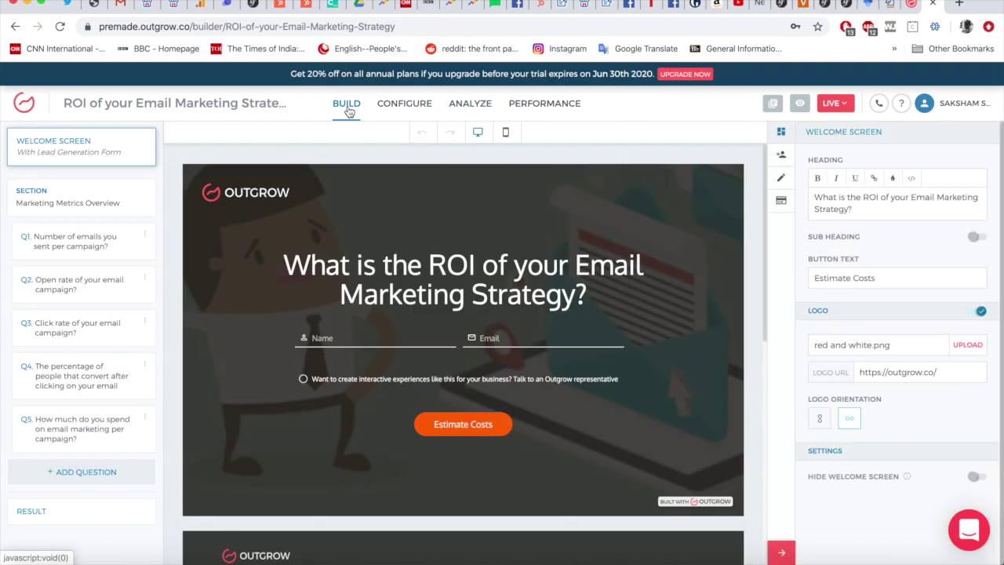
click(506, 132)
scroll(607, 277, down, 10)
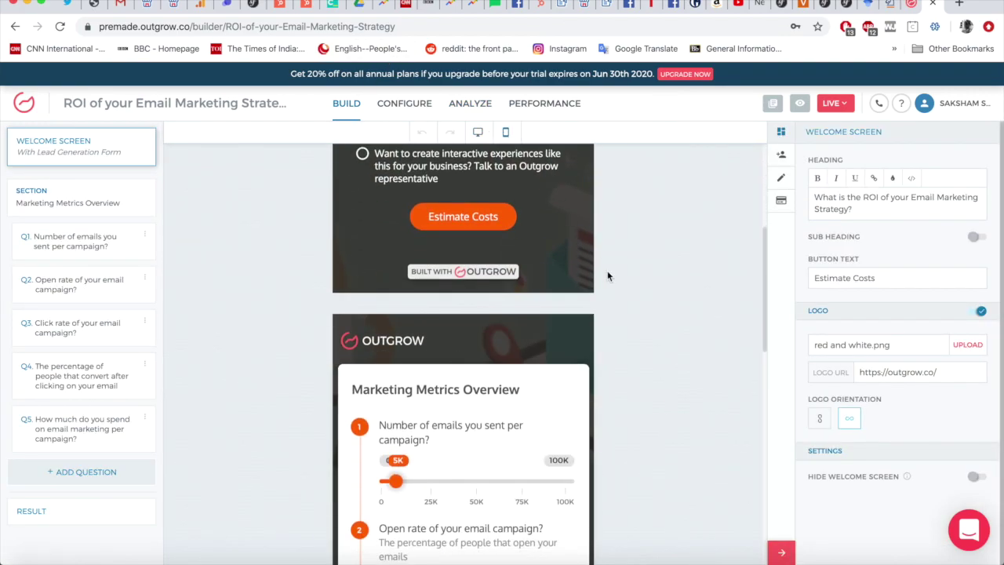
scroll(607, 276, down, 4)
scroll(609, 276, up, 15)
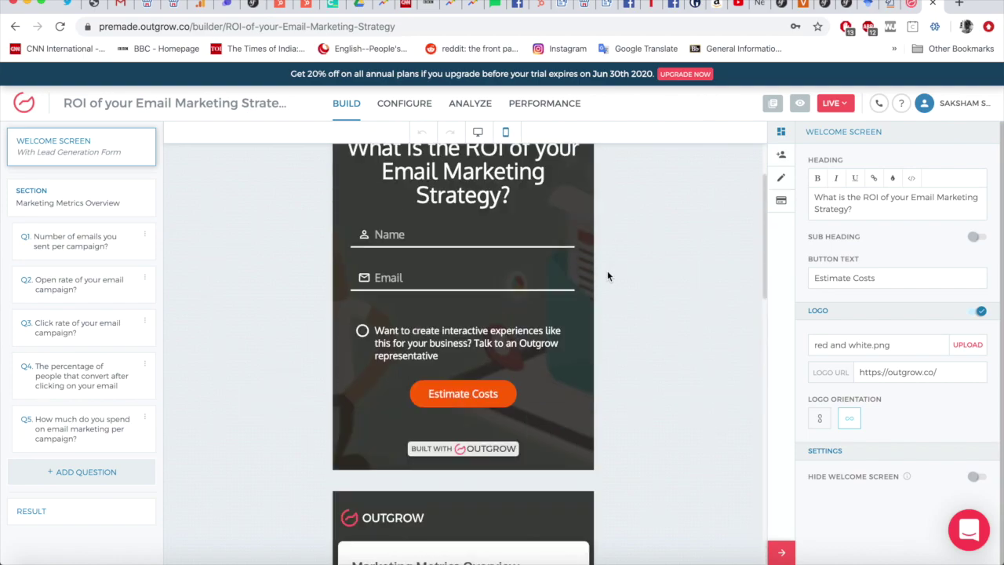
- Glance at the calculator's general settings and examine the device and browser breakdowns in its analytics overview
click(420, 110)
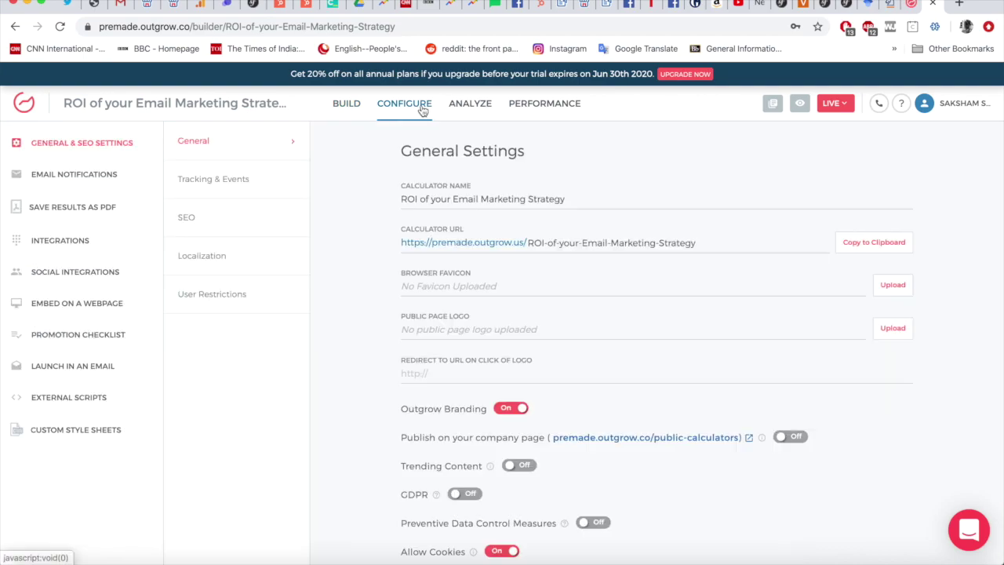
click(482, 114)
scroll(787, 298, down, 5)
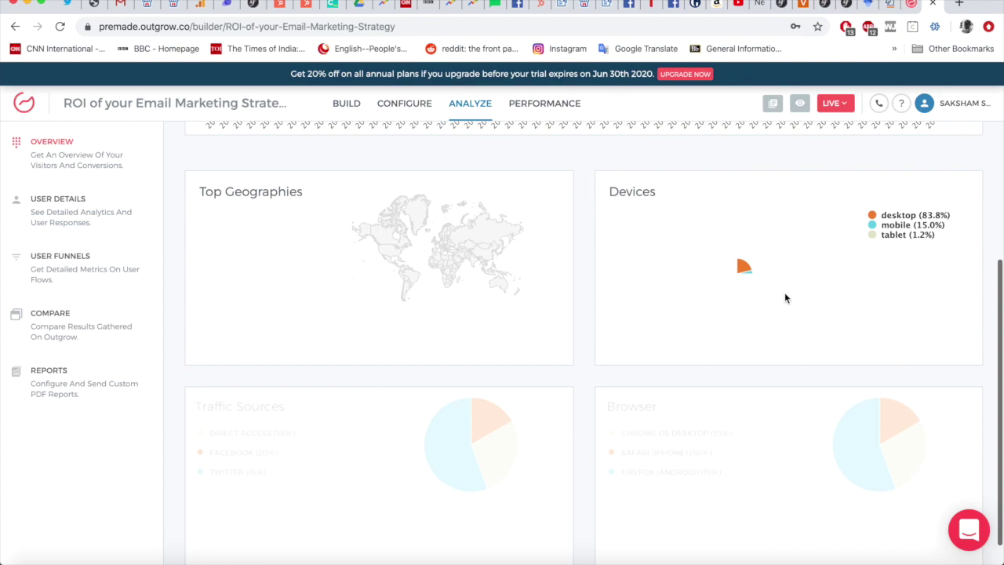
scroll(784, 296, down, 1)
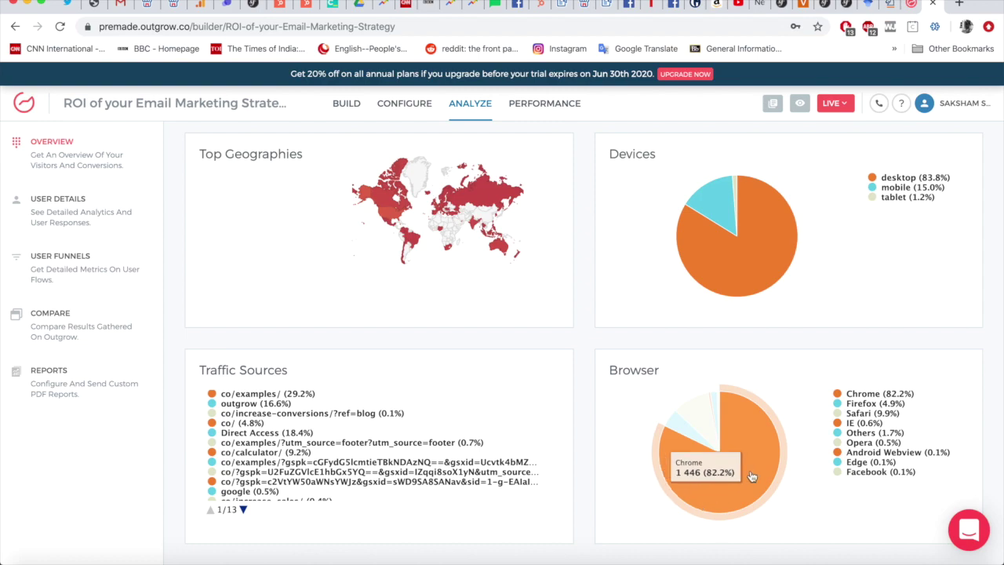
mouse_move(708, 421)
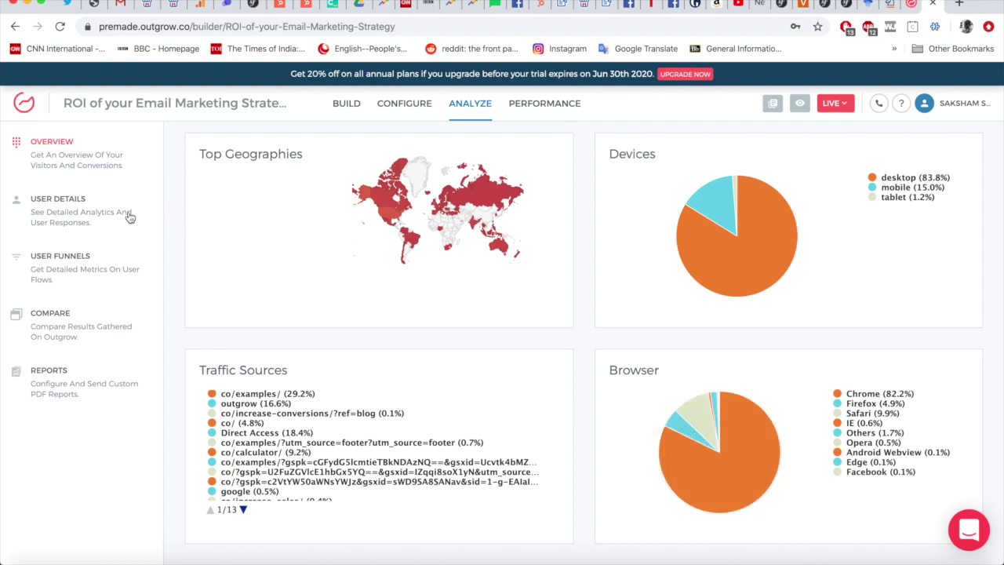
- Examine the individual leads and their form responses in the calculator's user details
click(80, 210)
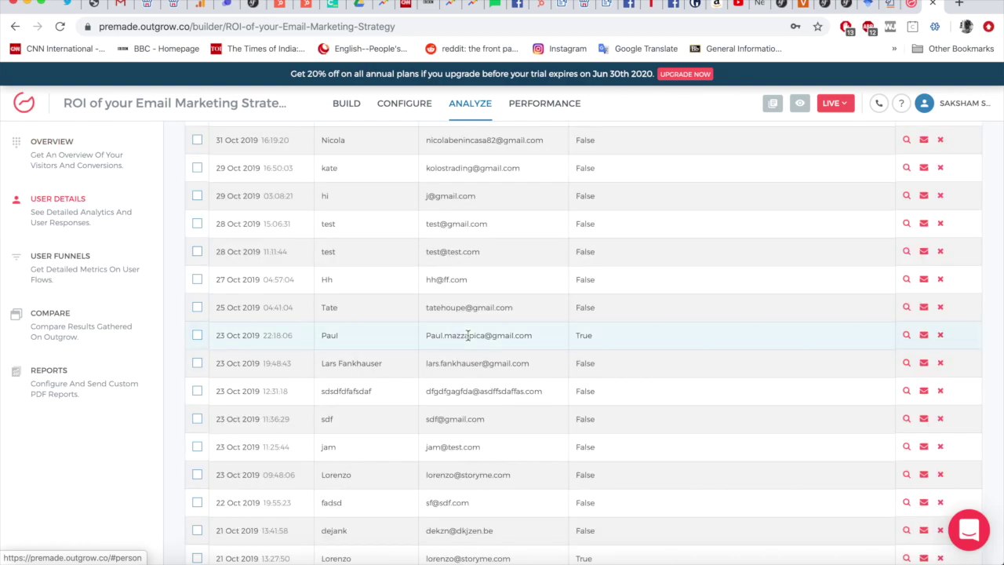
scroll(459, 326, up, 5)
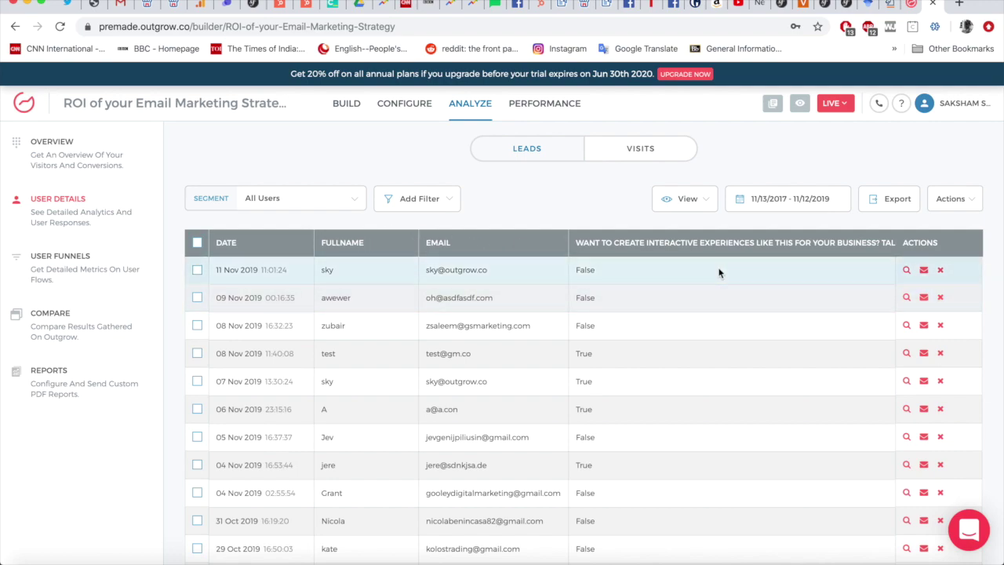
scroll(666, 272, right, 5)
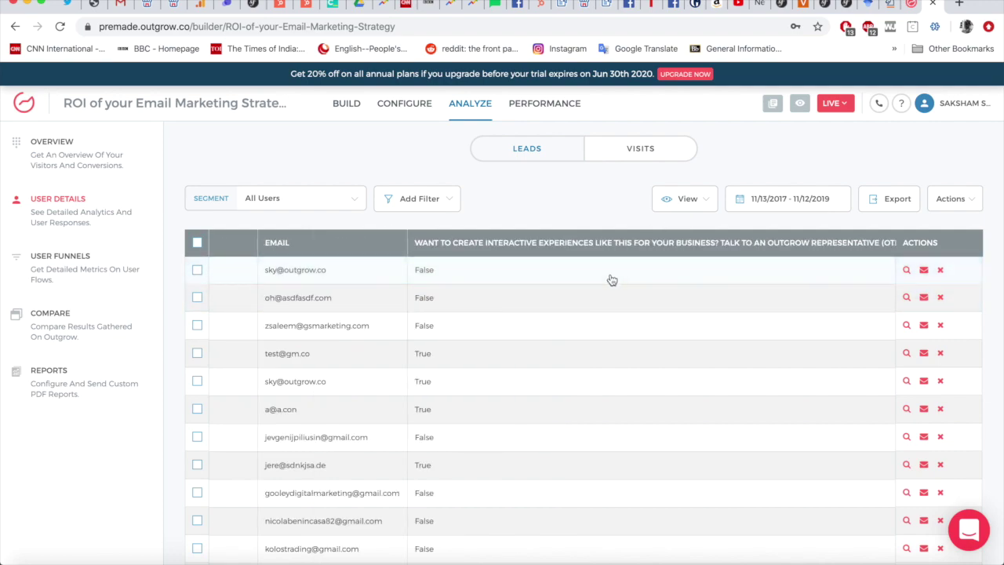
scroll(471, 300, left, 5)
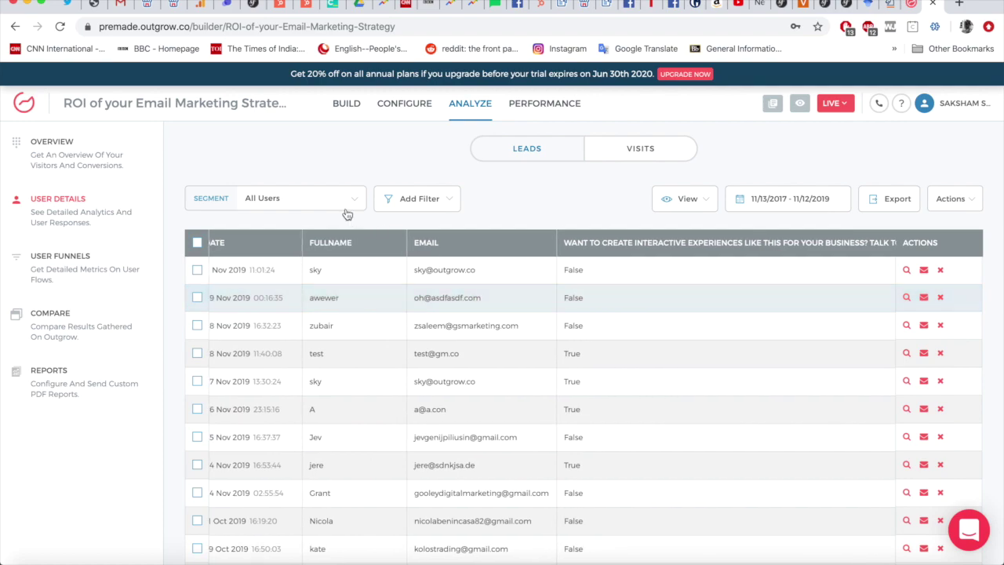
- Look through the available lead filters and add a fullname filter with the Is condition and no value
click(409, 200)
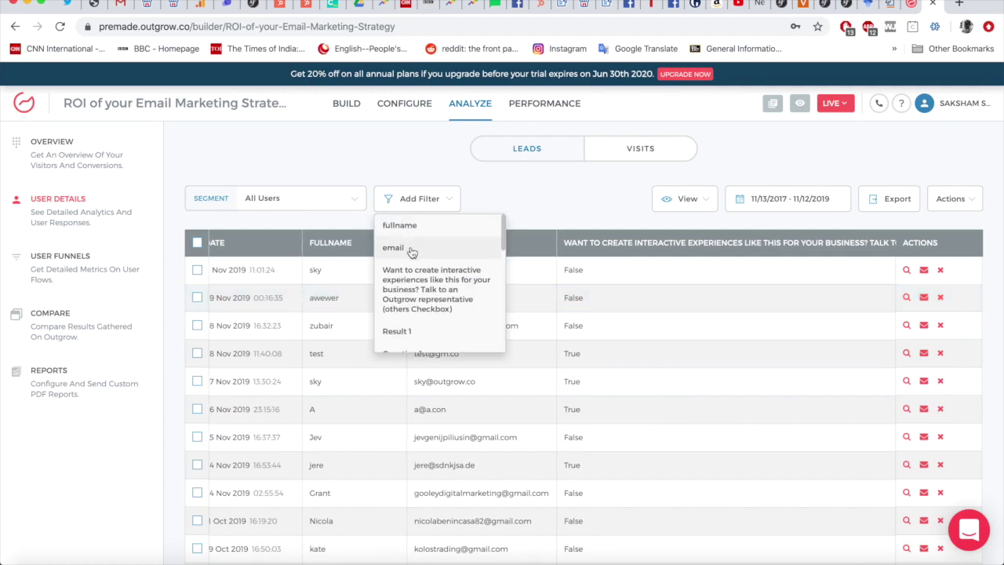
scroll(426, 287, down, 6)
scroll(424, 287, up, 6)
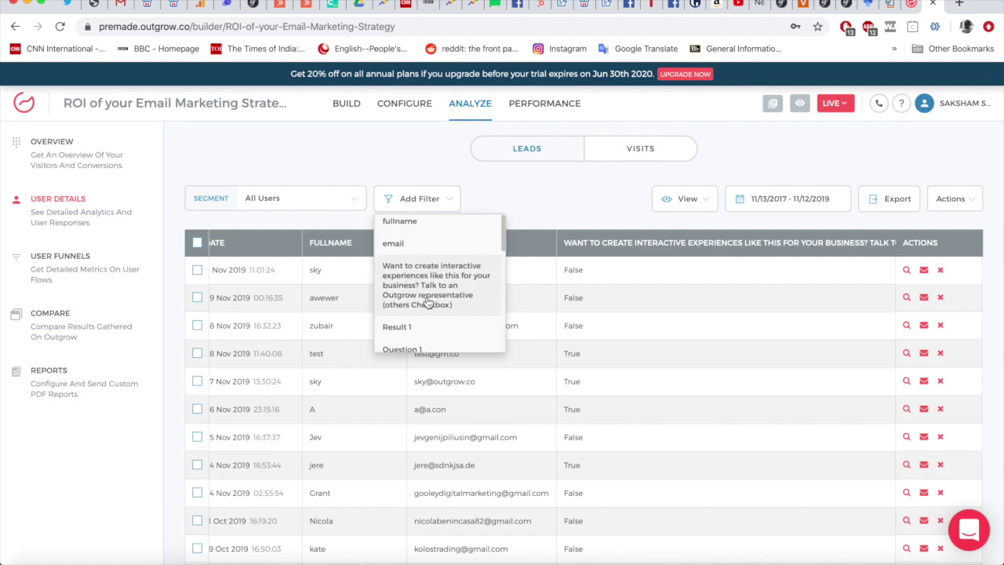
click(418, 226)
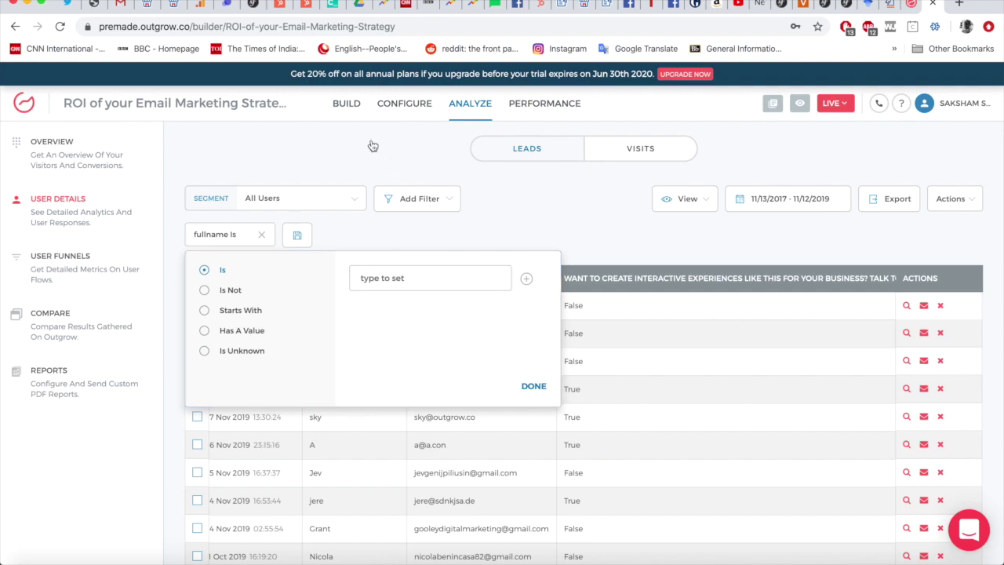
click(593, 237)
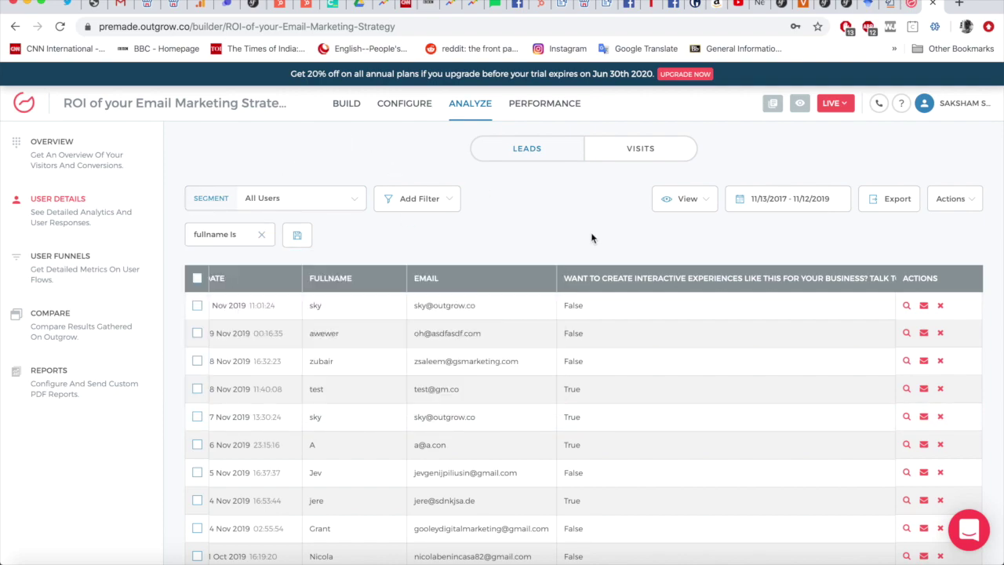
- View the date range choices for the leads without changing them and look through the leads list
click(763, 201)
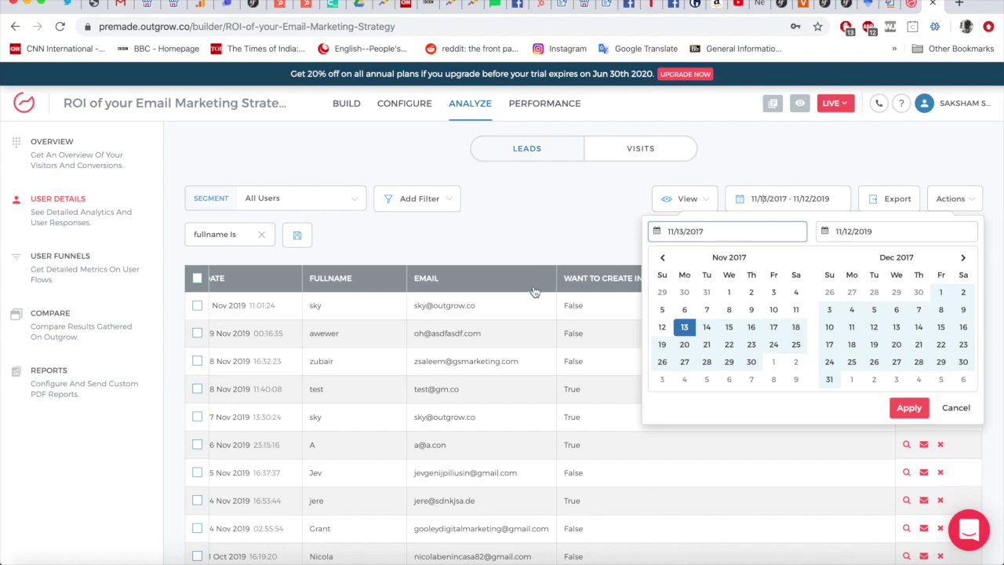
click(604, 247)
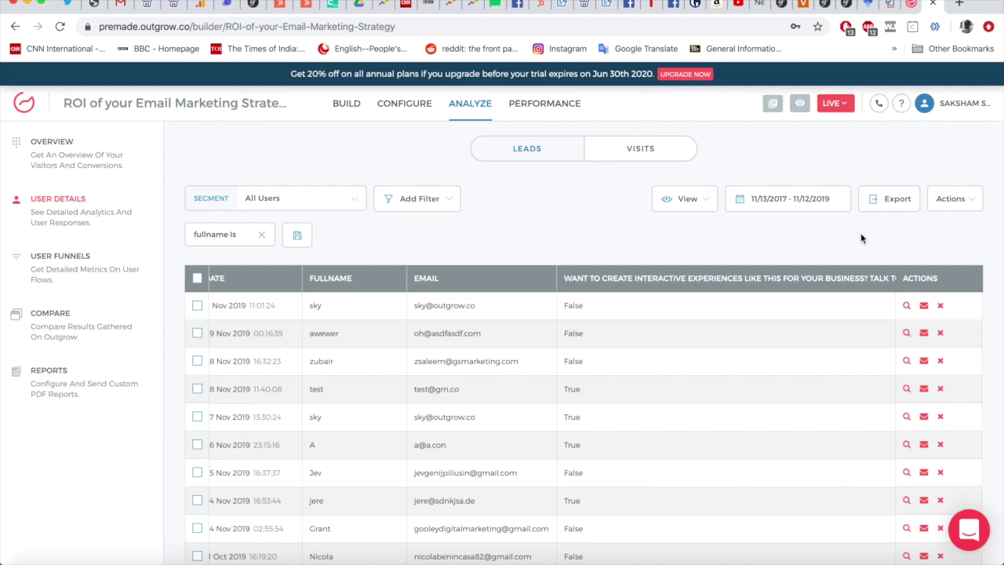
scroll(892, 275, down, 10)
scroll(892, 274, up, 10)
- Review the calculator's performance scores and improvement suggestions for engagement, conversion, share and acquisition, and return to the builder
click(347, 109)
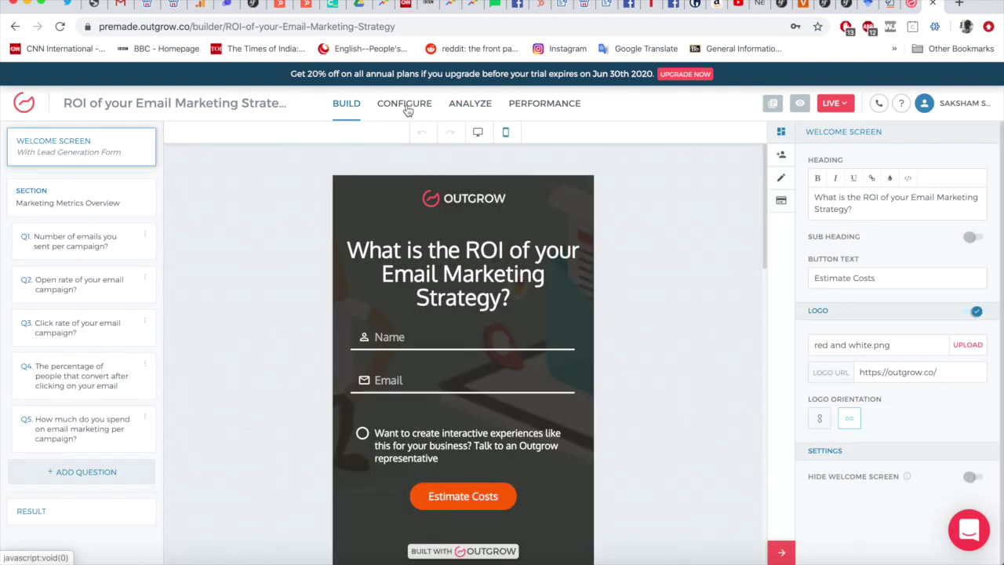
click(406, 105)
click(467, 108)
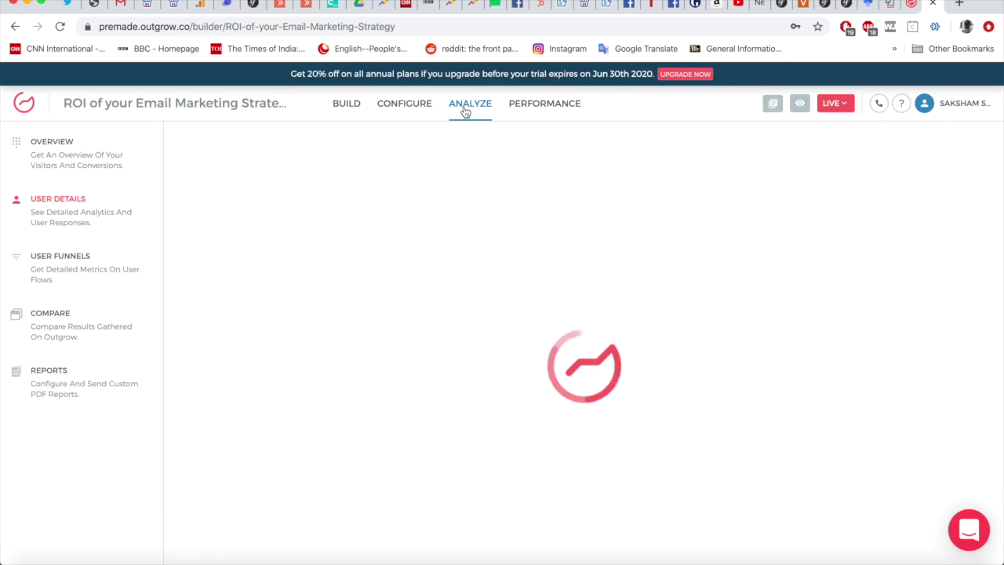
click(526, 107)
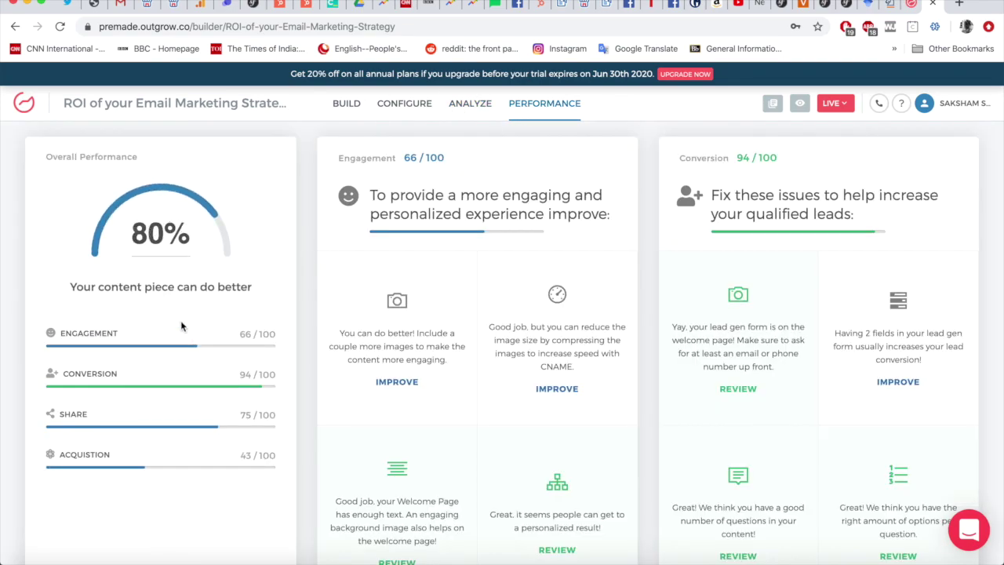
scroll(398, 303, down, 5)
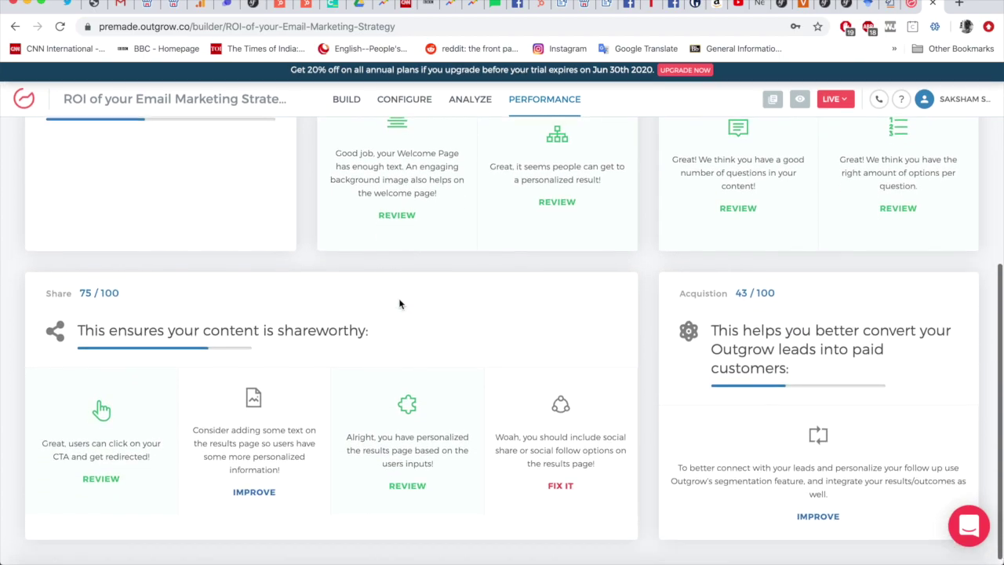
scroll(399, 303, up, 5)
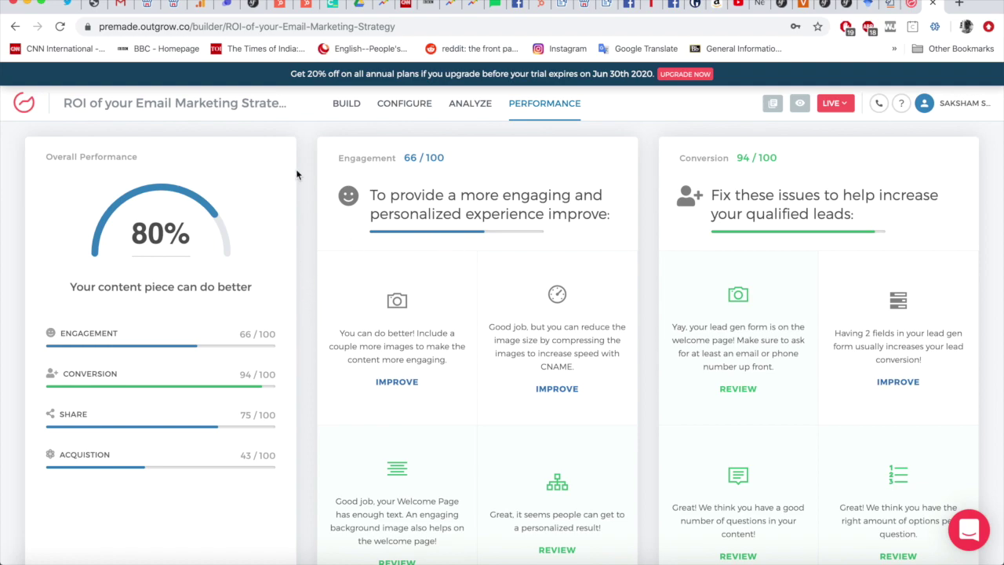
click(342, 110)
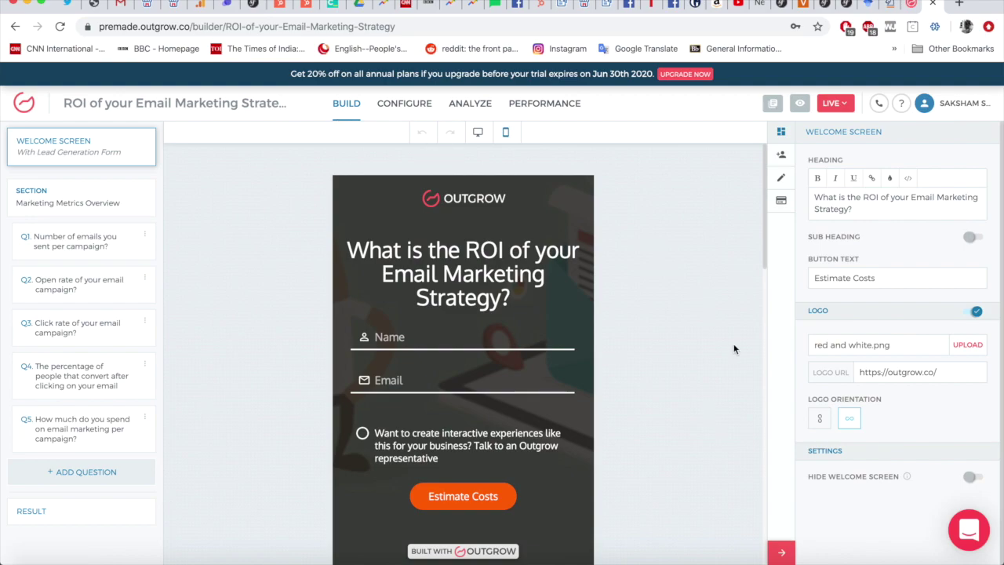